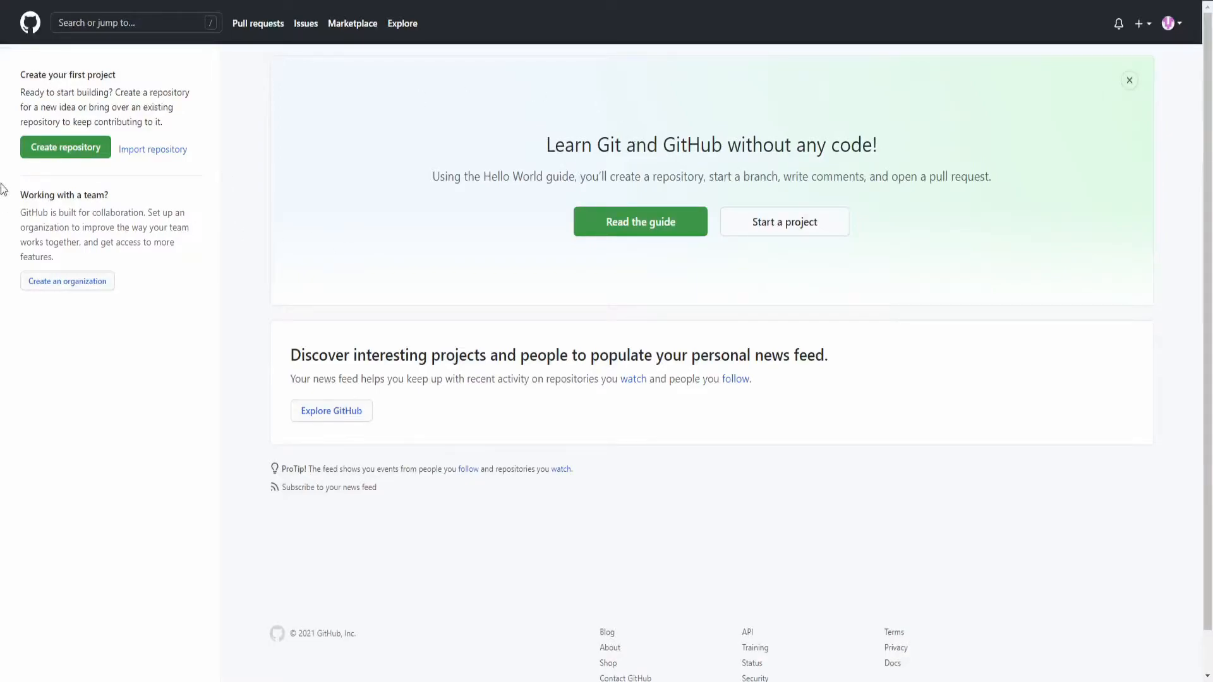
- Start a new repository and enter username.github.io as its name
{"action": "left_click", "coordinate": [58, 153]}
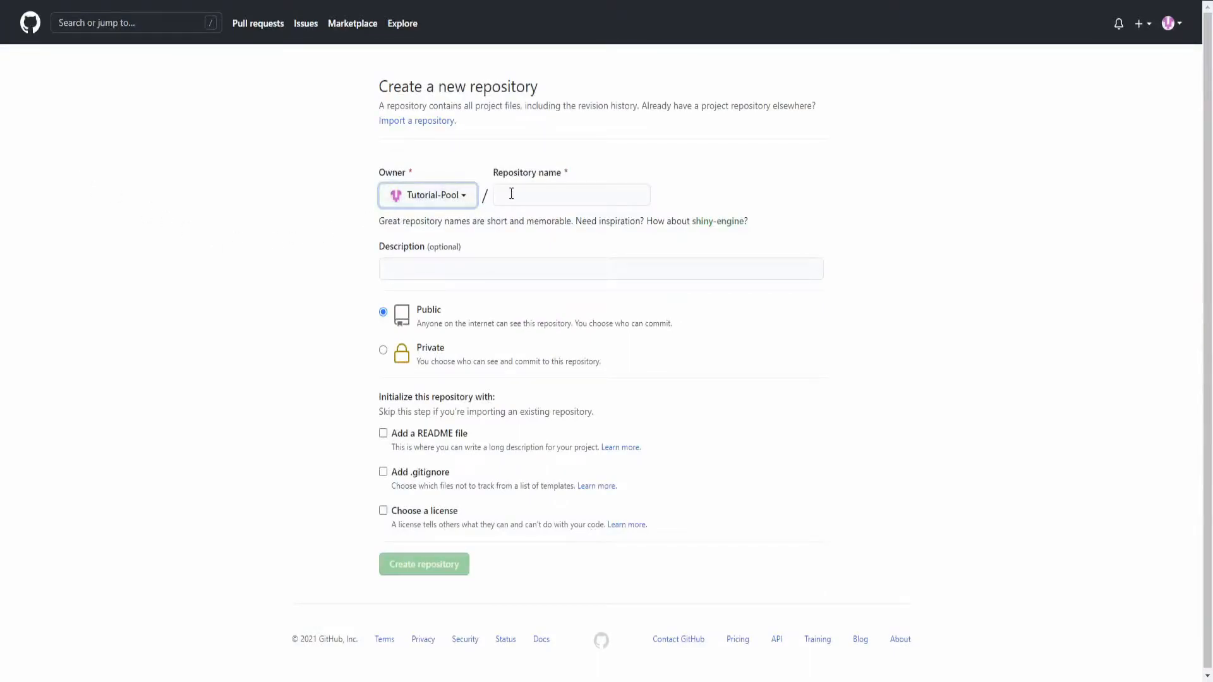
{"action": "left_click", "coordinate": [621, 193]}
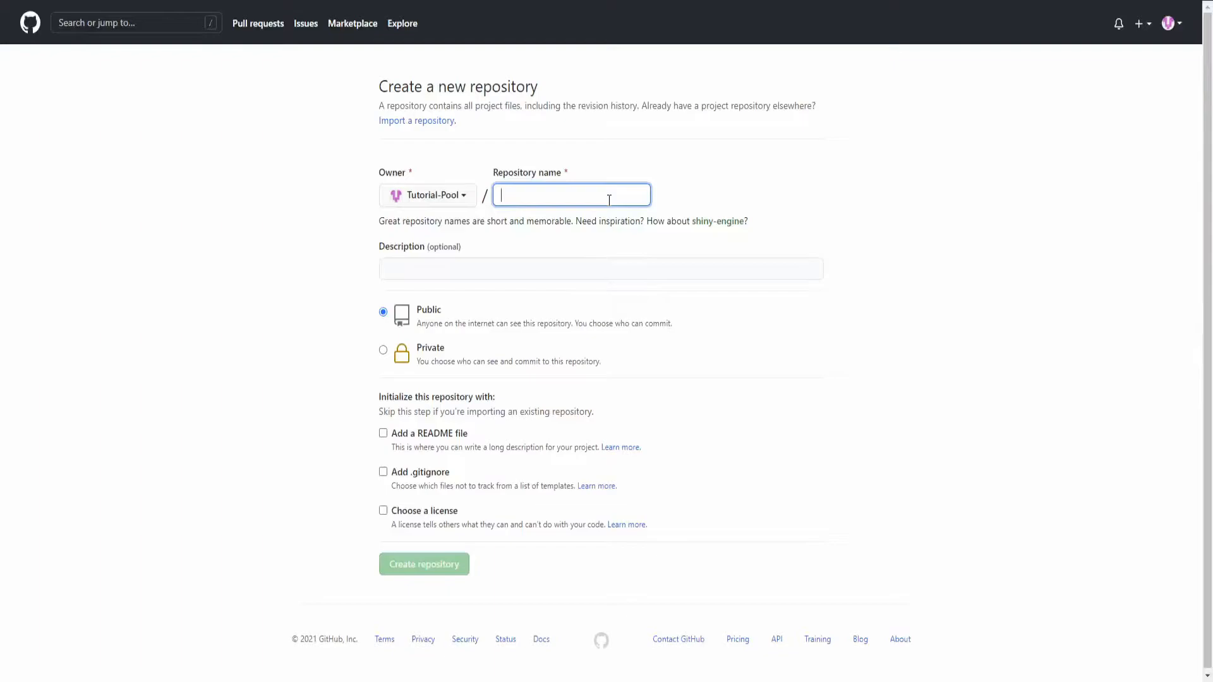
{"action": "type", "text": "username."}
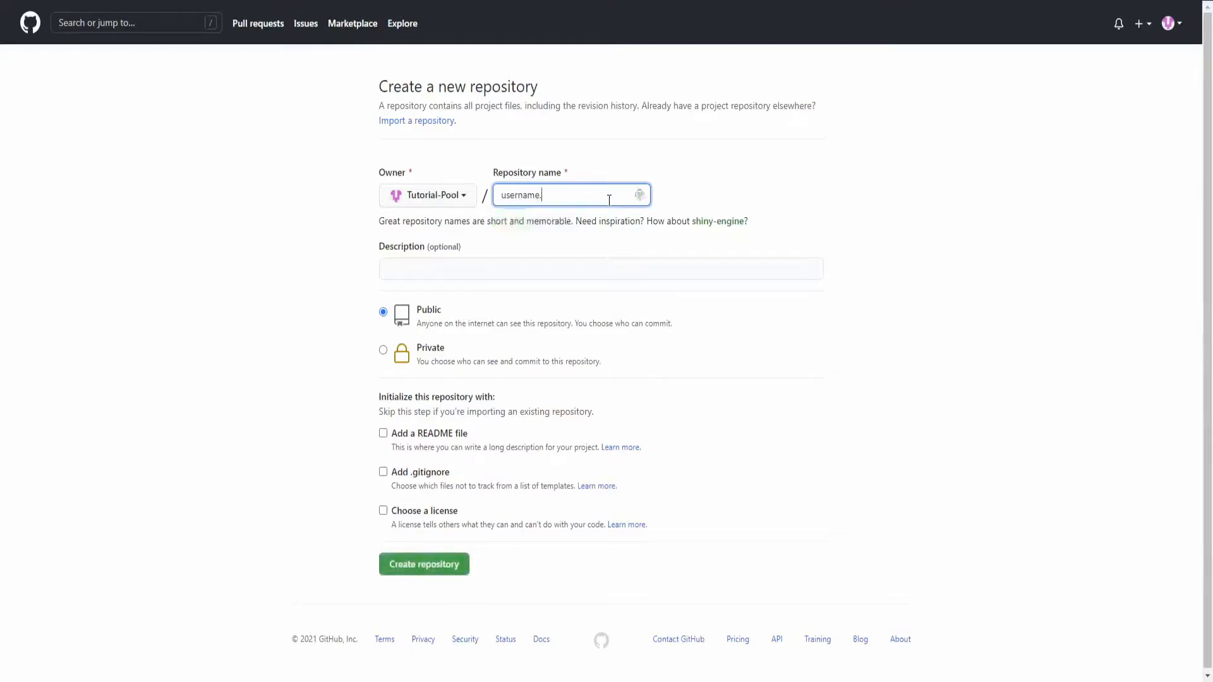
{"action": "type", "text": "github.io"}
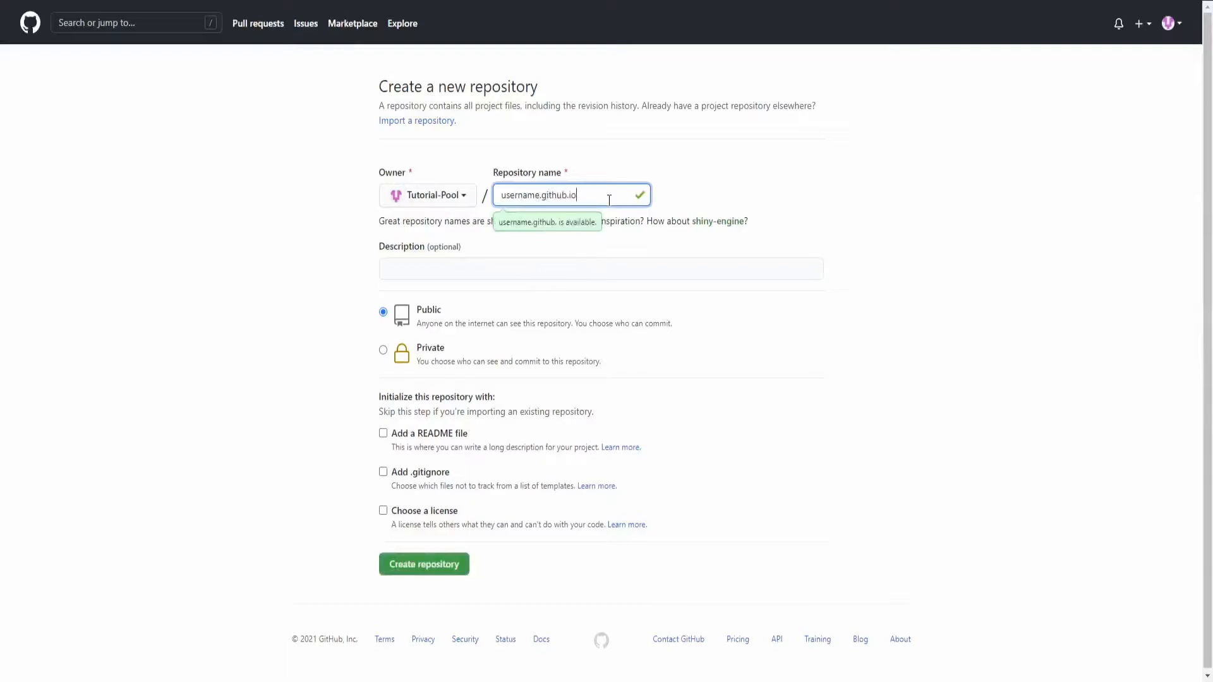
- Replace the username part of the repository name so that it reads tutorial-pool.github.io
{"action": "double_click", "coordinate": [519, 195]}
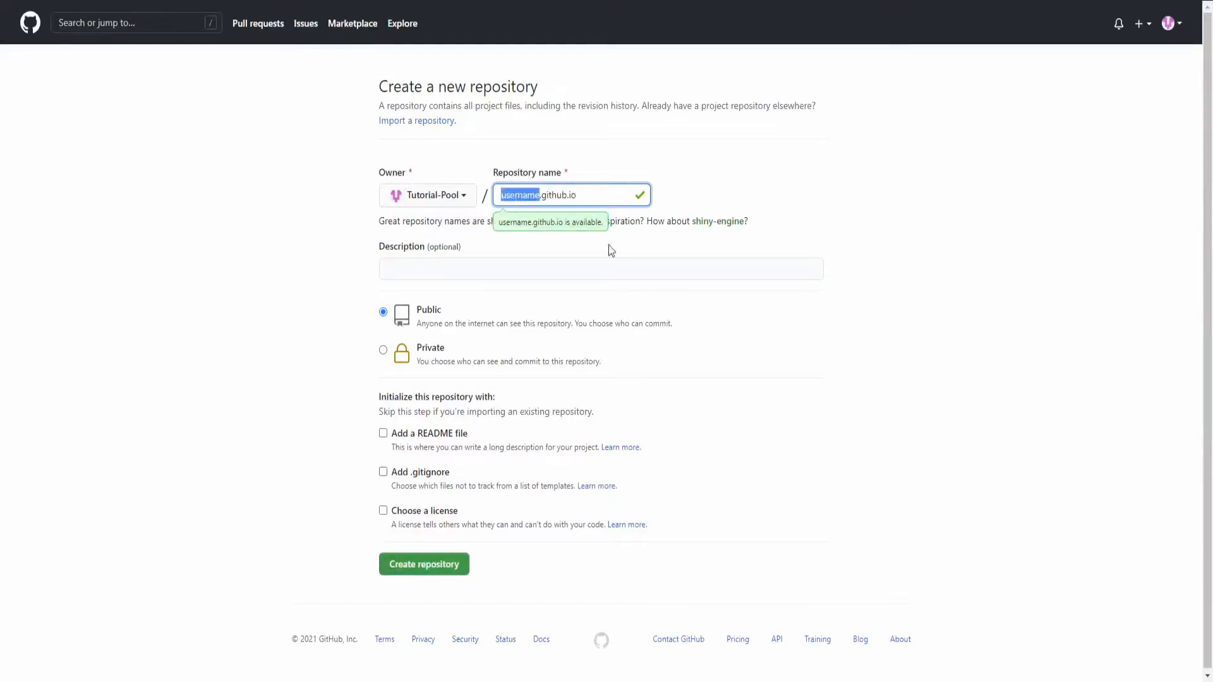
{"action": "type", "text": "Tut"}
{"action": "key", "text": "BackSpace"}
{"action": "key", "text": "BackSpace"}
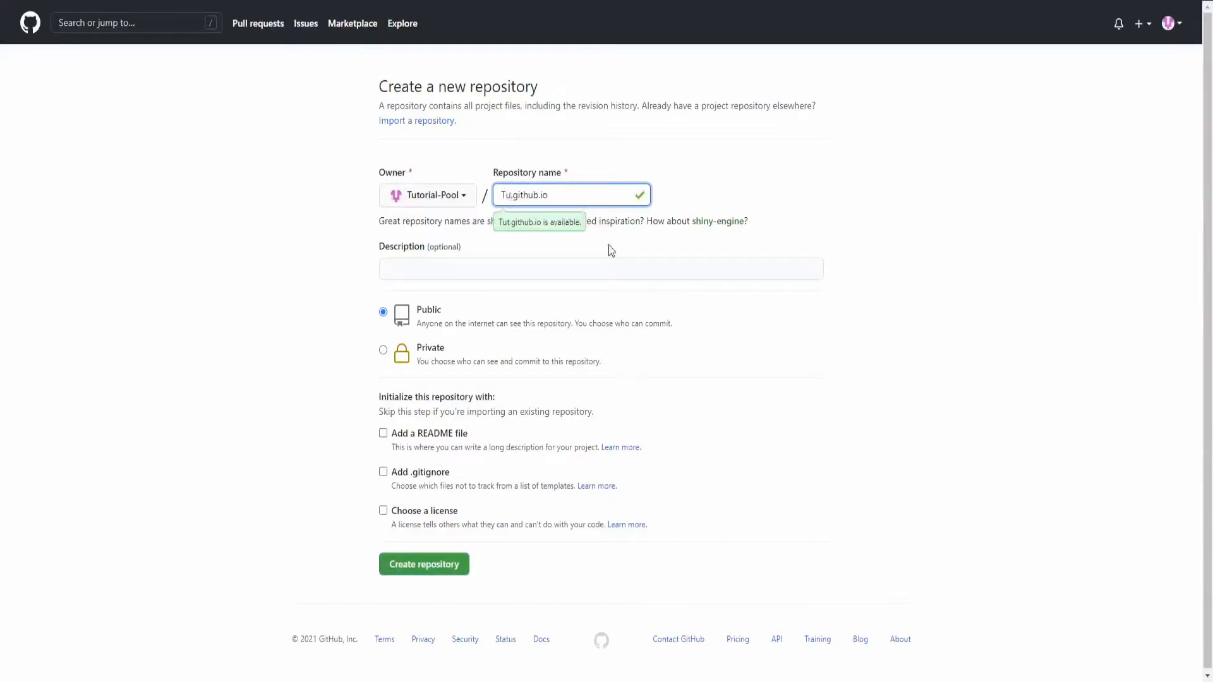
{"action": "key", "text": "BackSpace"}
{"action": "type", "text": "tuto"}
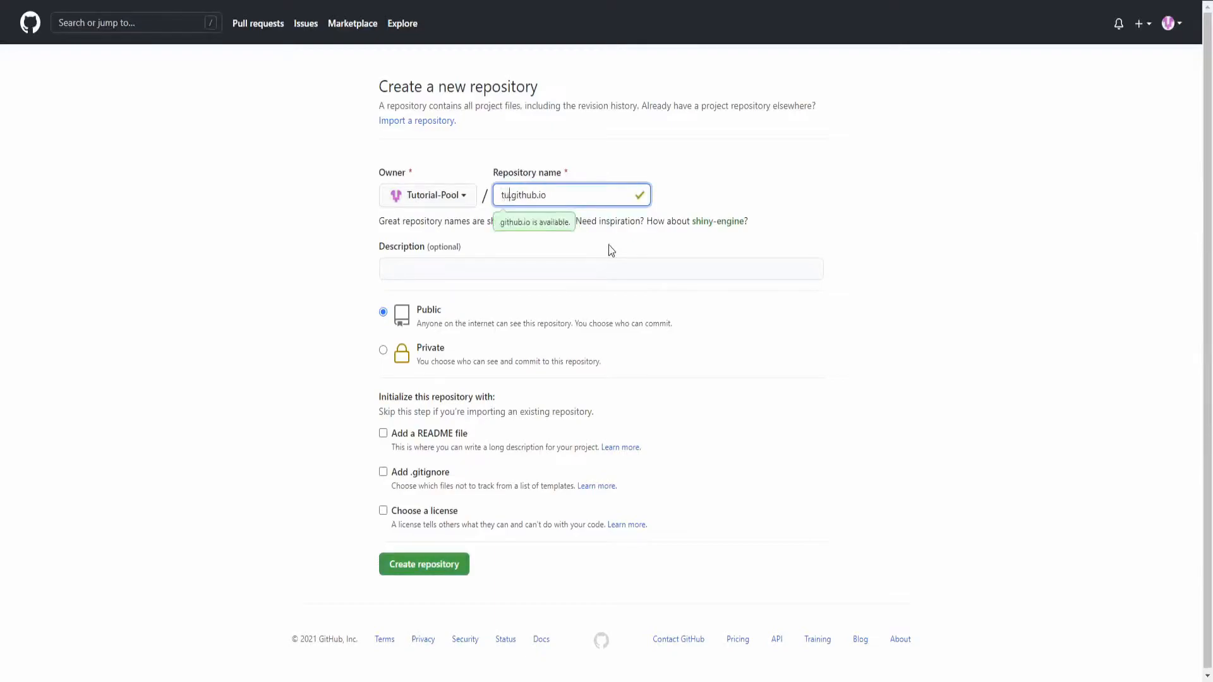
{"action": "type", "text": "rial-"}
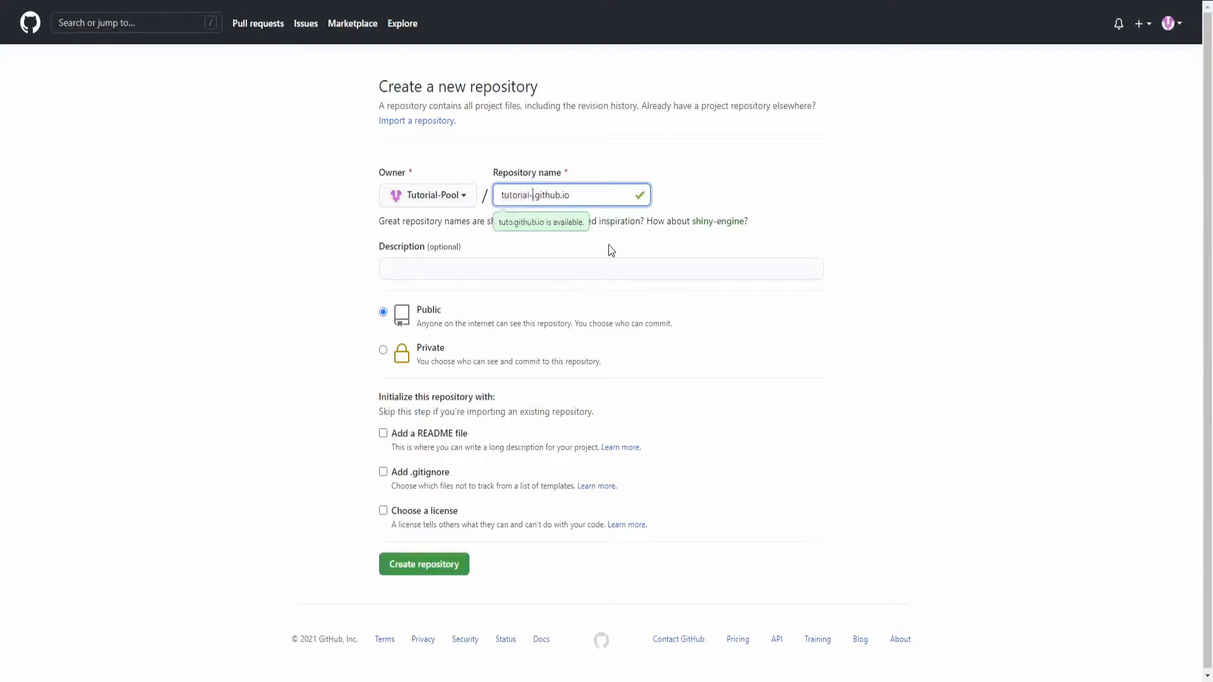
{"action": "type", "text": "pool"}
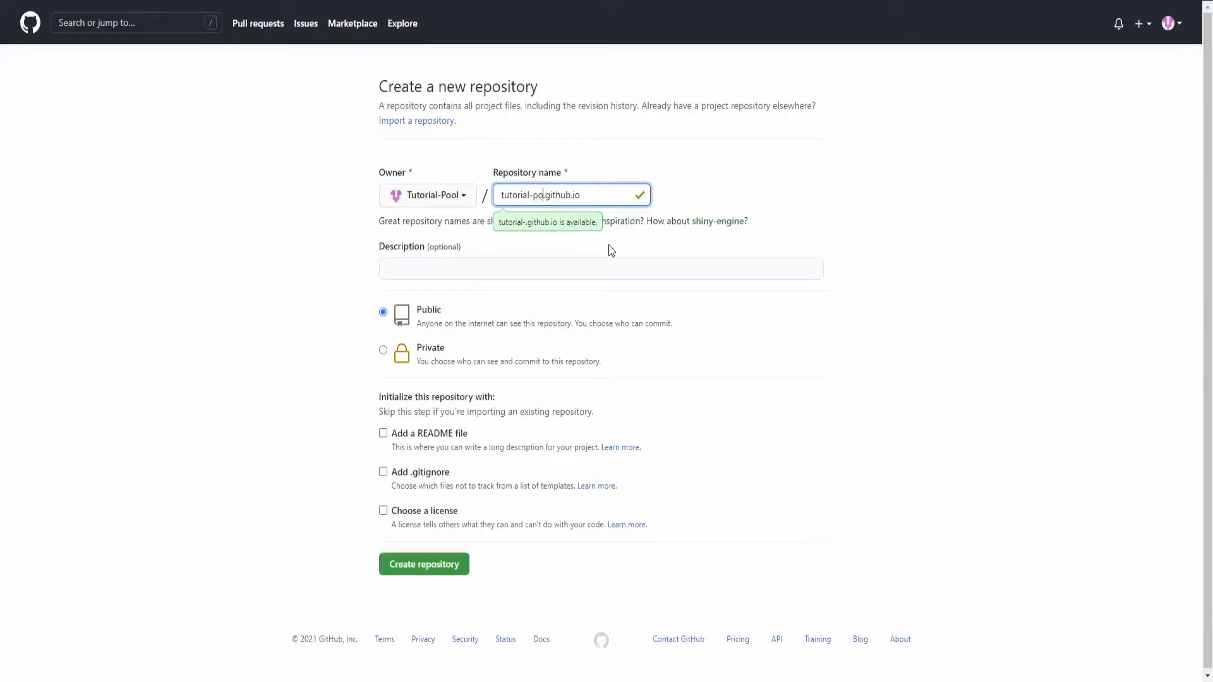
- Initialize the public repository with a README file and create it
{"action": "left_click", "coordinate": [565, 265]}
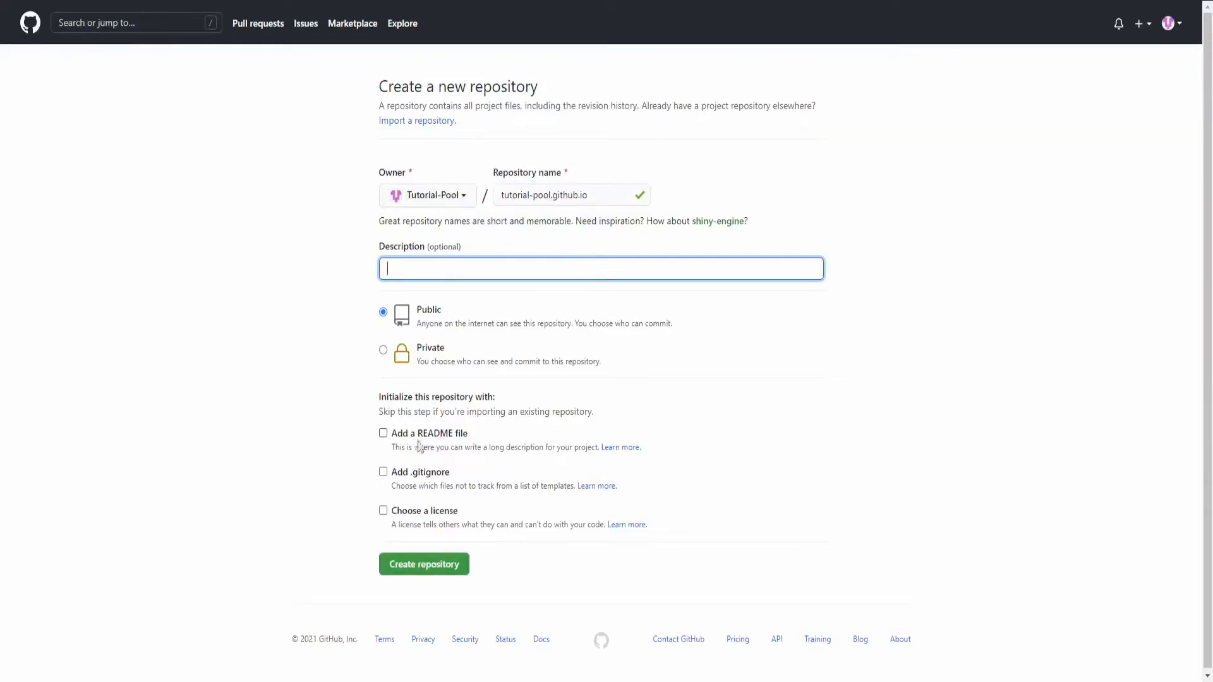
{"action": "left_click", "coordinate": [327, 436]}
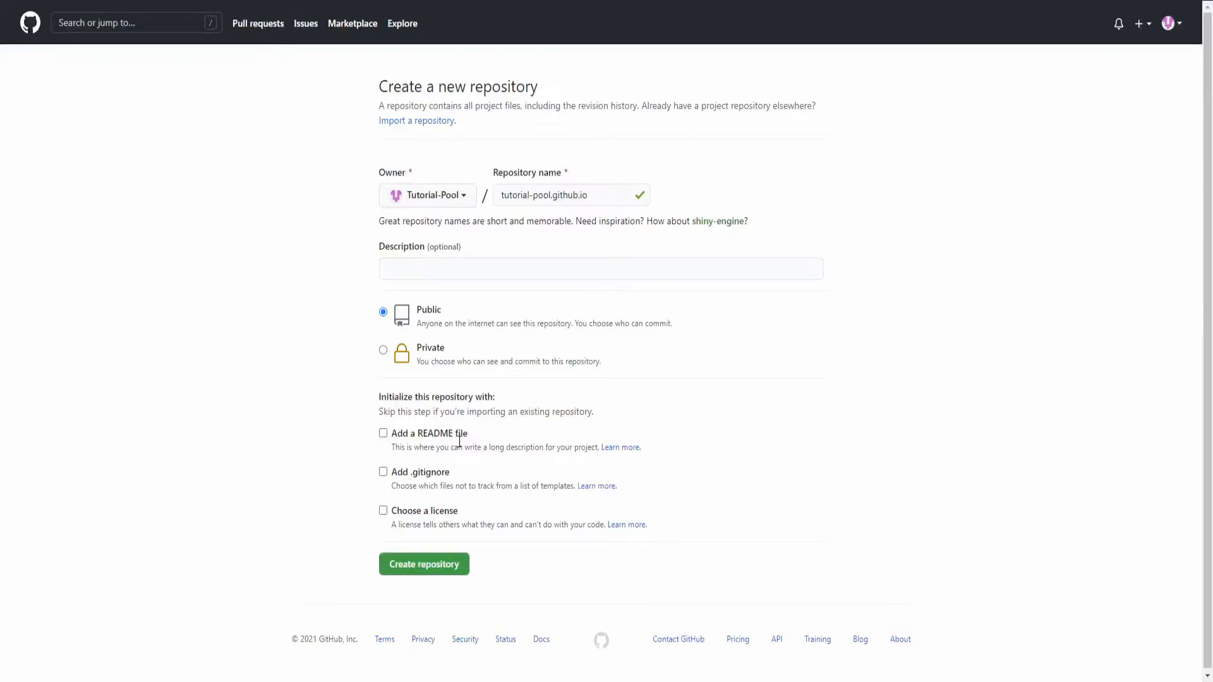
{"action": "left_click", "coordinate": [384, 434]}
{"action": "left_click", "coordinate": [432, 594]}
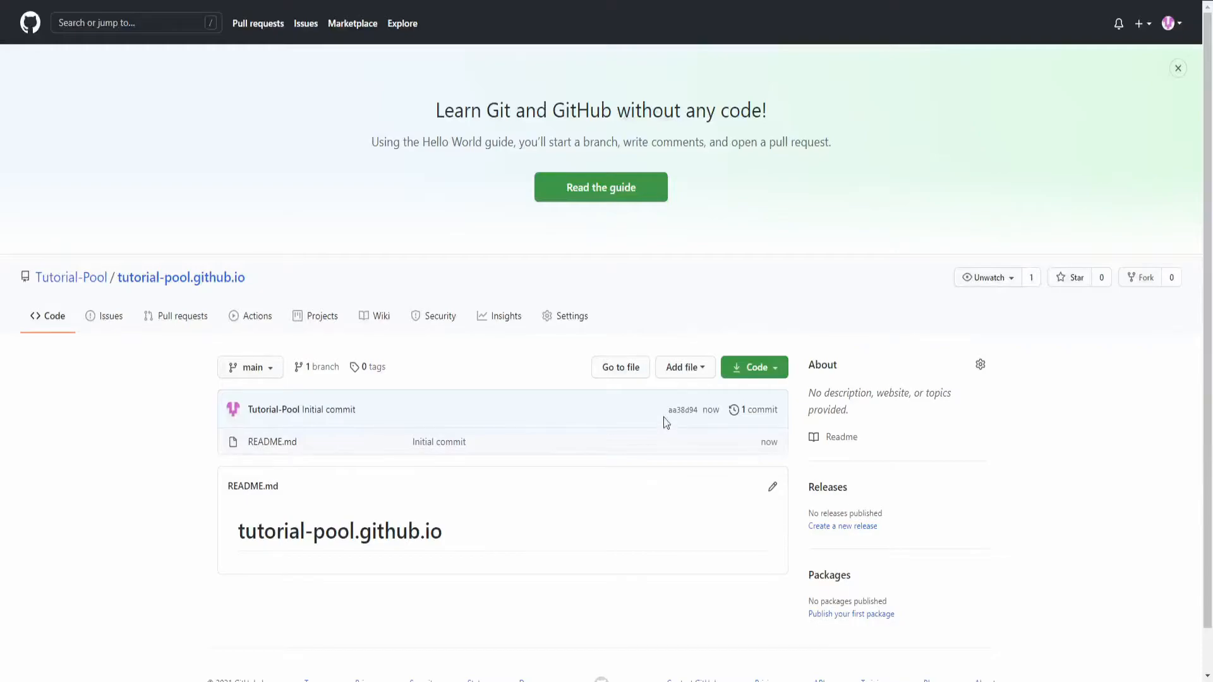
- Create a file named index.html containing <h1>Tutorial Pool Home Page</h1> and commit it to the repository
{"action": "left_click", "coordinate": [687, 375]}
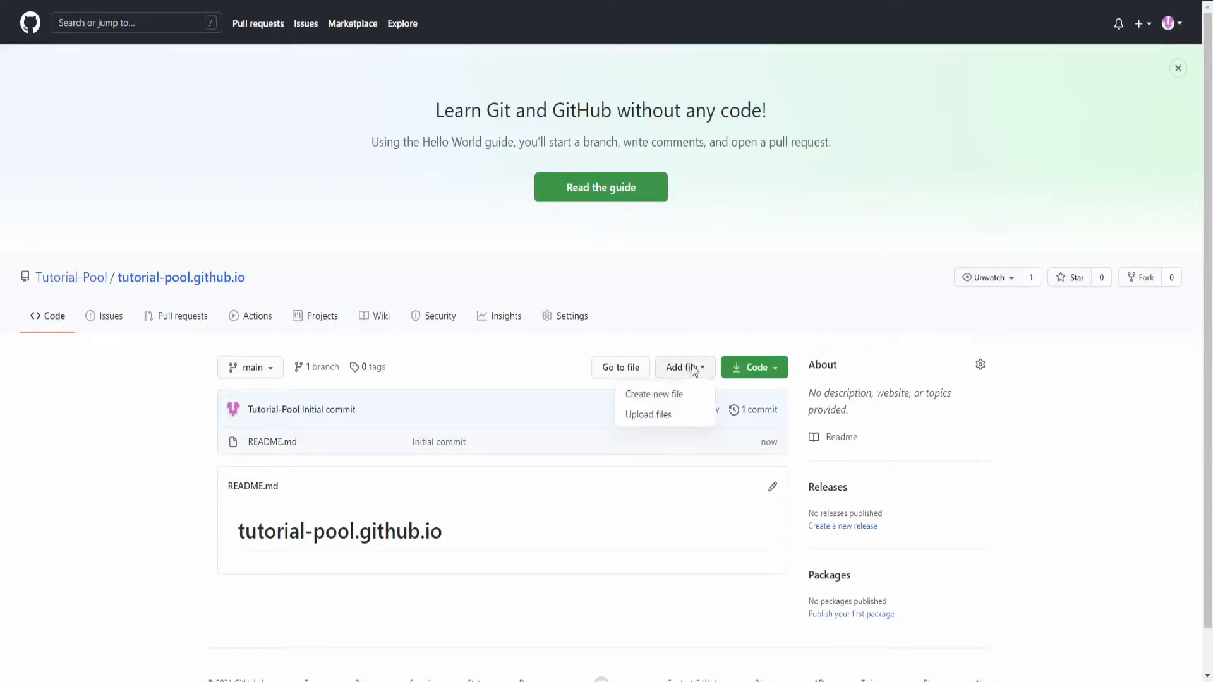
{"action": "left_click", "coordinate": [663, 402]}
{"action": "type", "text": "ind"}
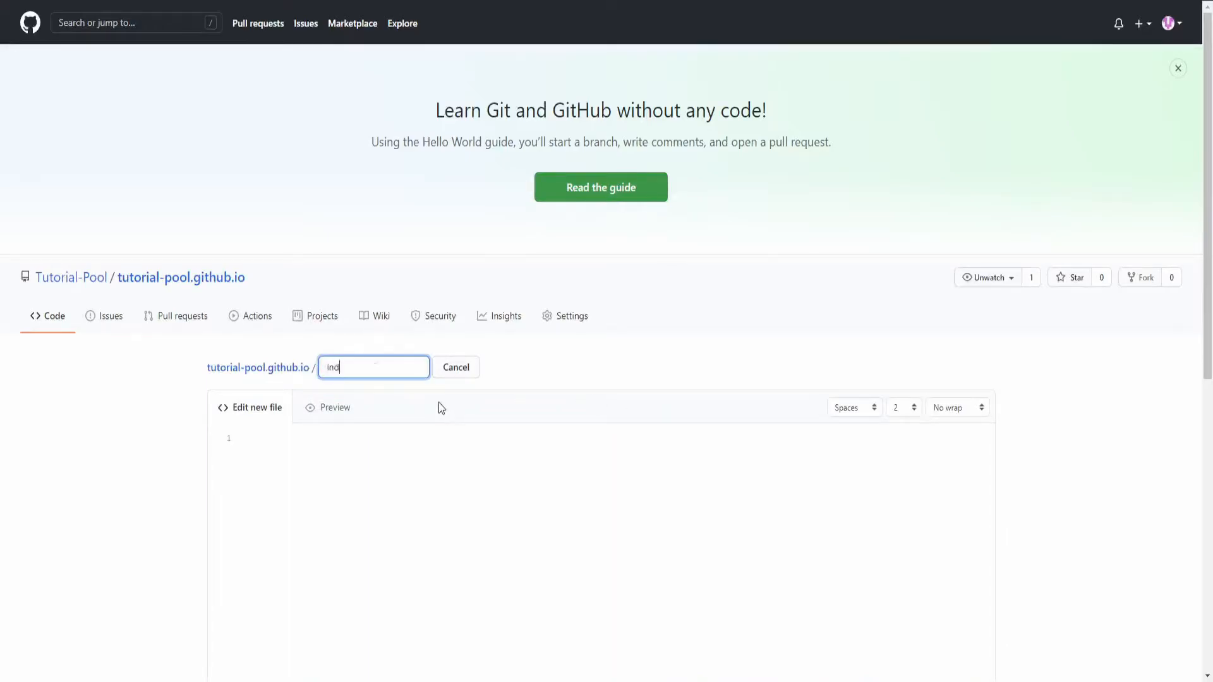
{"action": "type", "text": "ex.html"}
{"action": "left_click", "coordinate": [368, 438]}
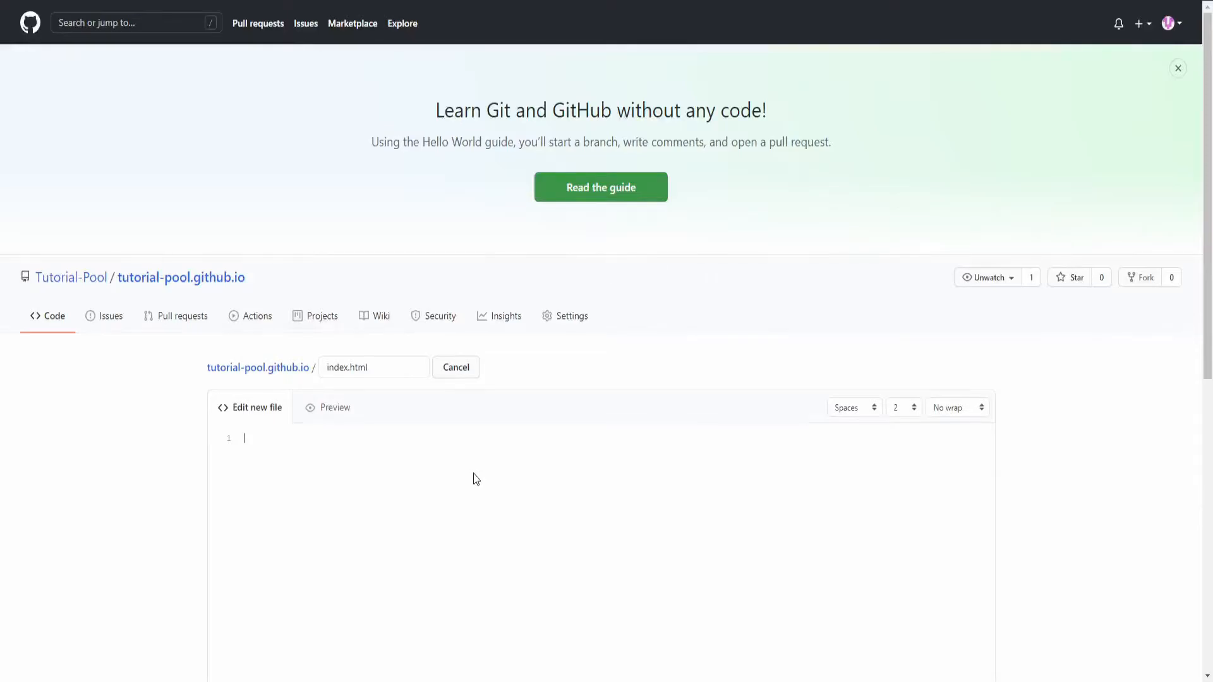
{"action": "type", "text": "<h1>Tutorial Pool Home Page</h1>"}
{"action": "scroll", "coordinate": [460, 499], "scroll_direction": "down", "scroll_amount": 9}
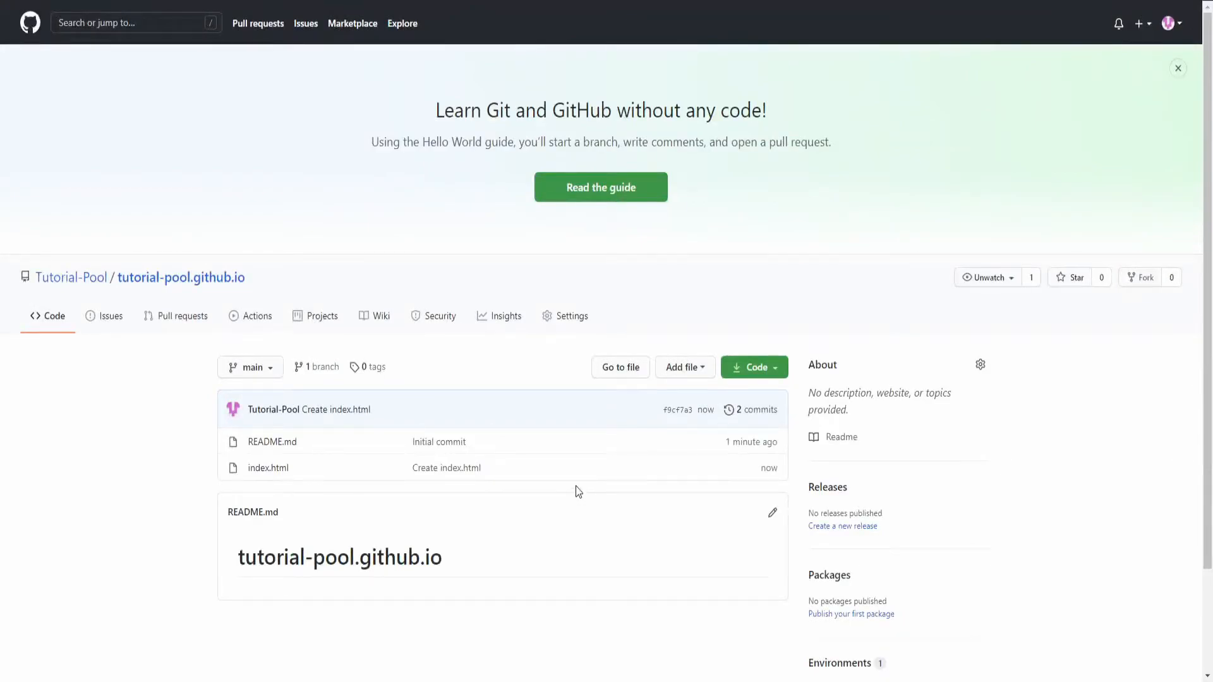
- Open the repository's settings and go to the GitHub Pages section
{"action": "left_click", "coordinate": [568, 317]}
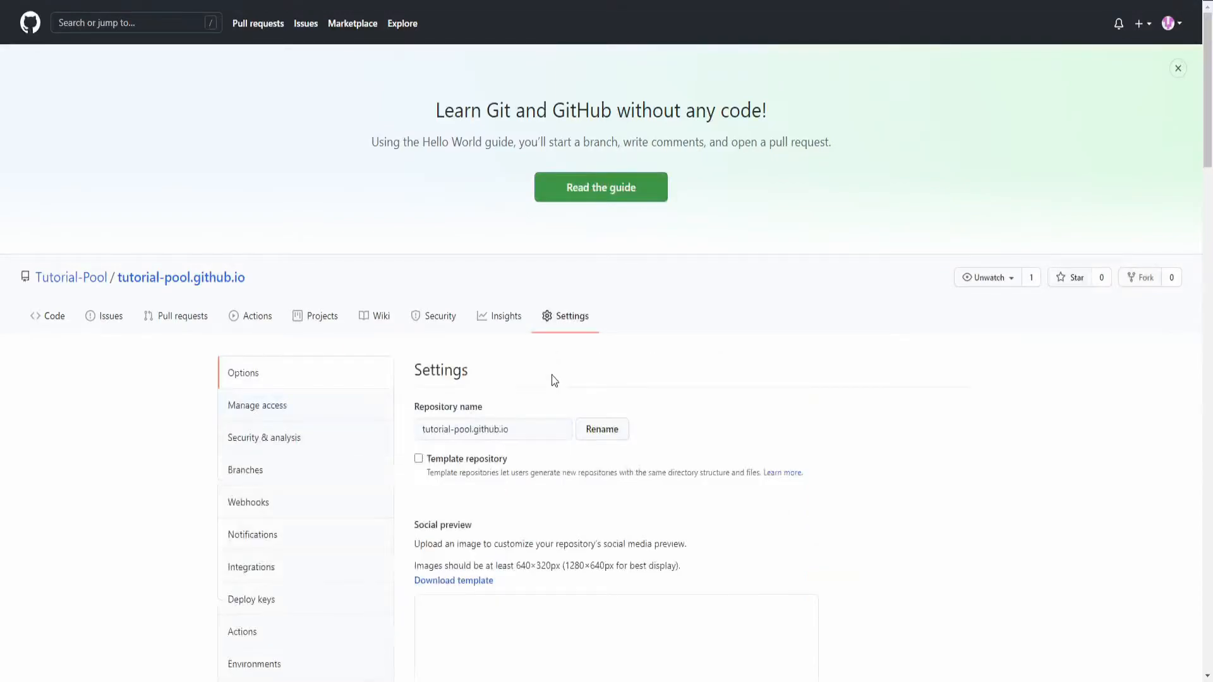
{"action": "scroll", "coordinate": [554, 328], "scroll_direction": "down", "scroll_amount": 20}
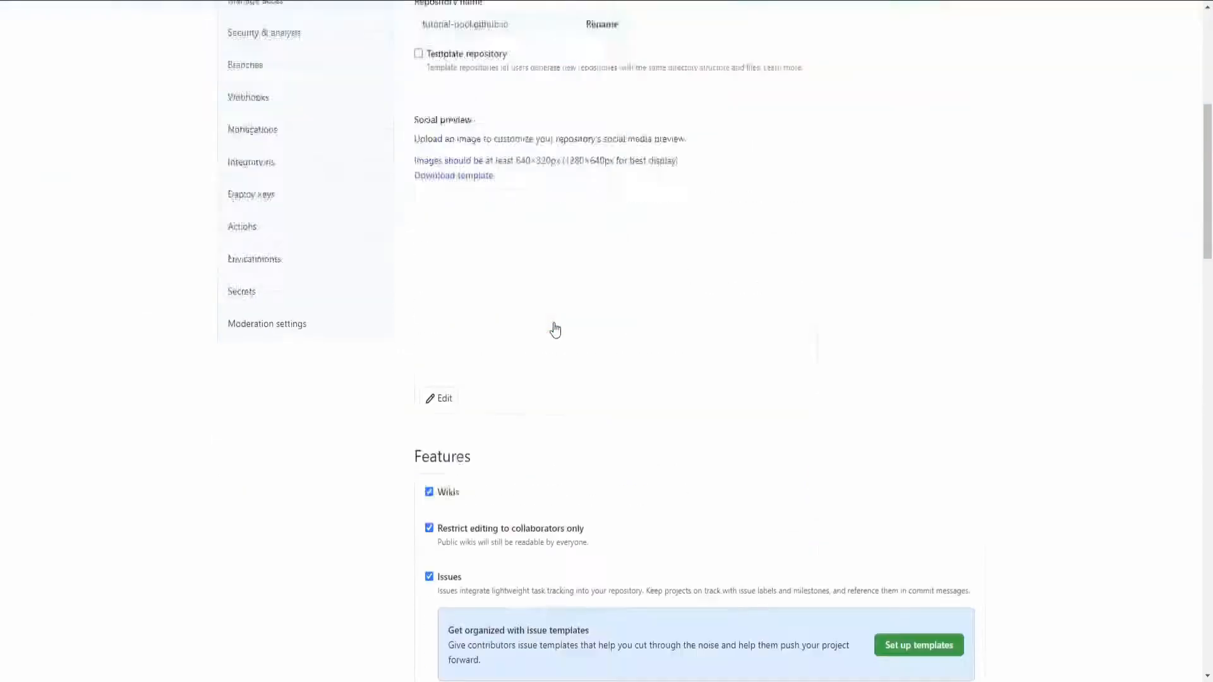
{"action": "scroll", "coordinate": [555, 329], "scroll_direction": "down", "scroll_amount": 10}
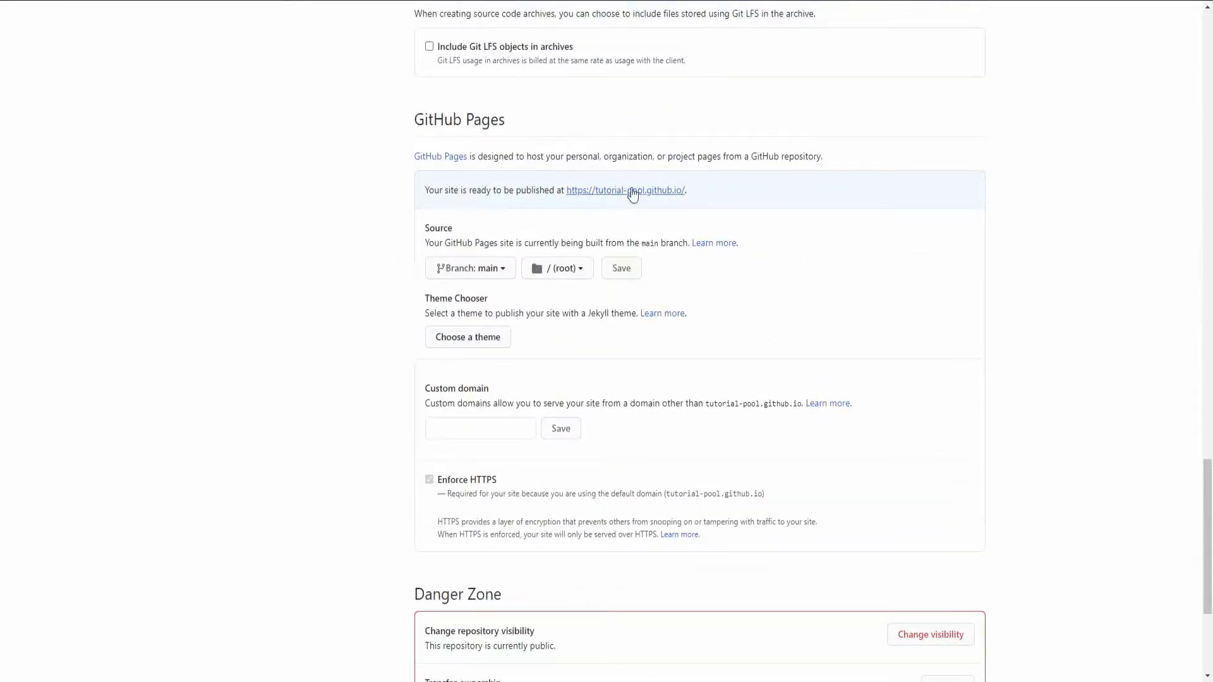
- Set the GitHub Pages source to None and restore it to the main branch
{"action": "left_click", "coordinate": [491, 272]}
{"action": "left_click", "coordinate": [473, 377]}
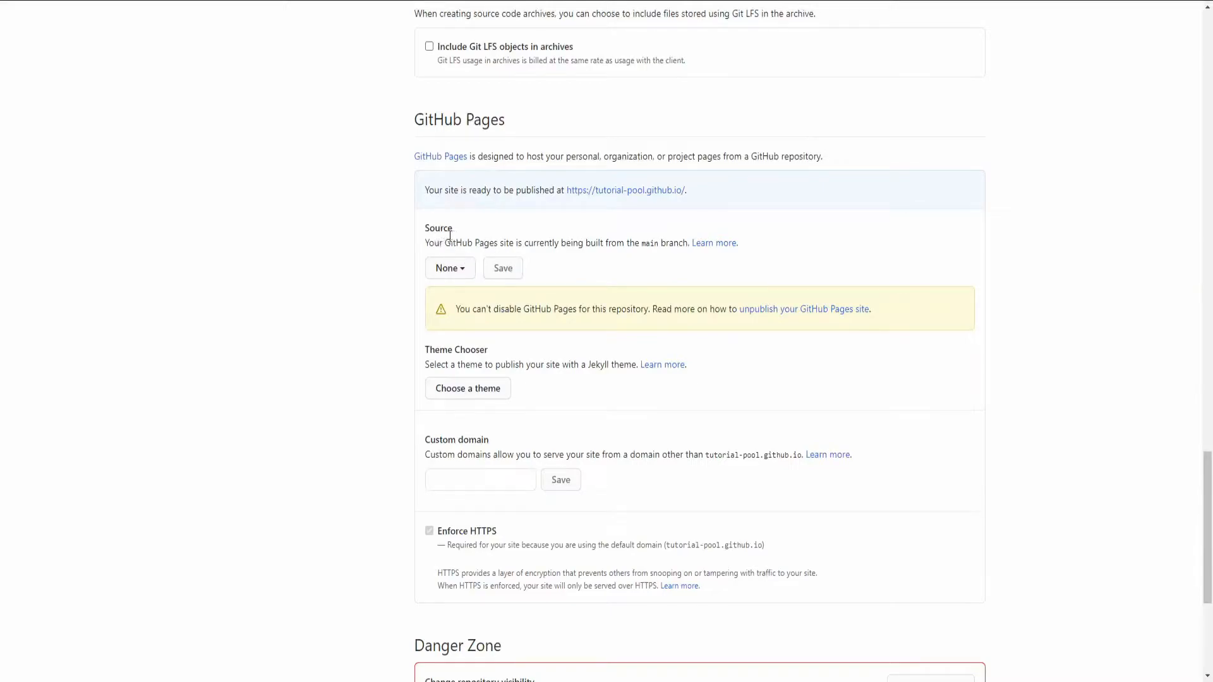
{"action": "left_click", "coordinate": [453, 272]}
{"action": "left_click", "coordinate": [467, 352]}
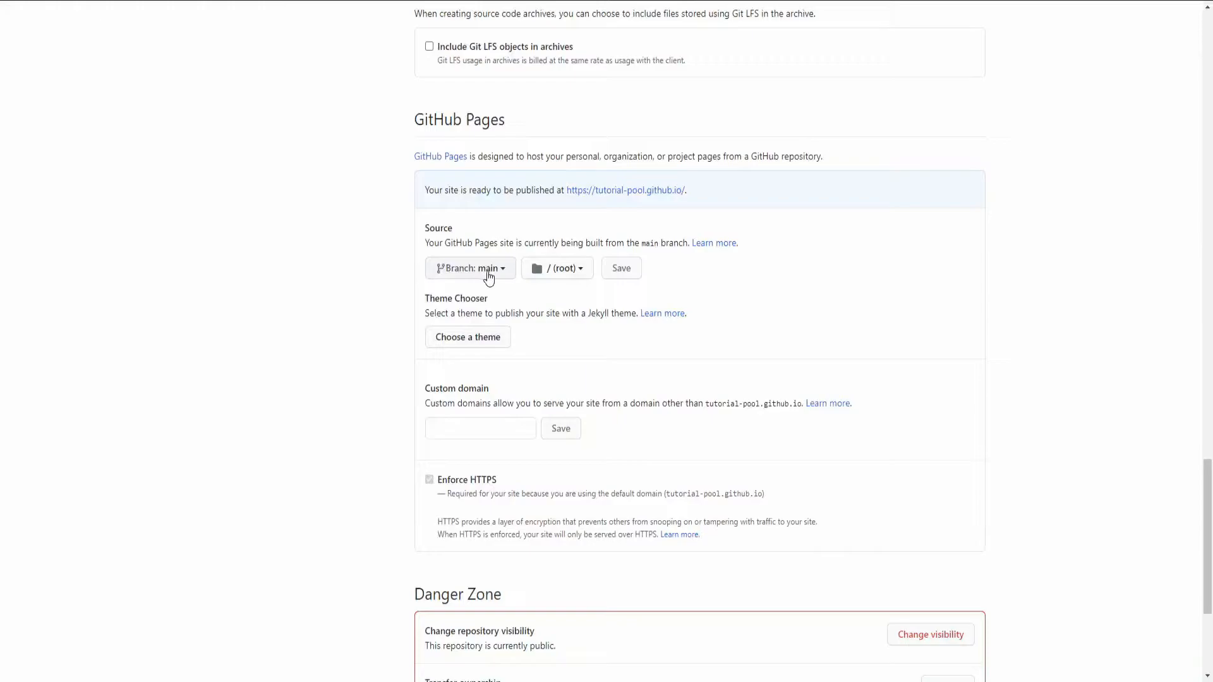
- View the published site from its GitHub Pages link with the address visible, and return to the repository settings
{"action": "scroll", "coordinate": [524, 293], "scroll_direction": "down", "scroll_amount": 1}
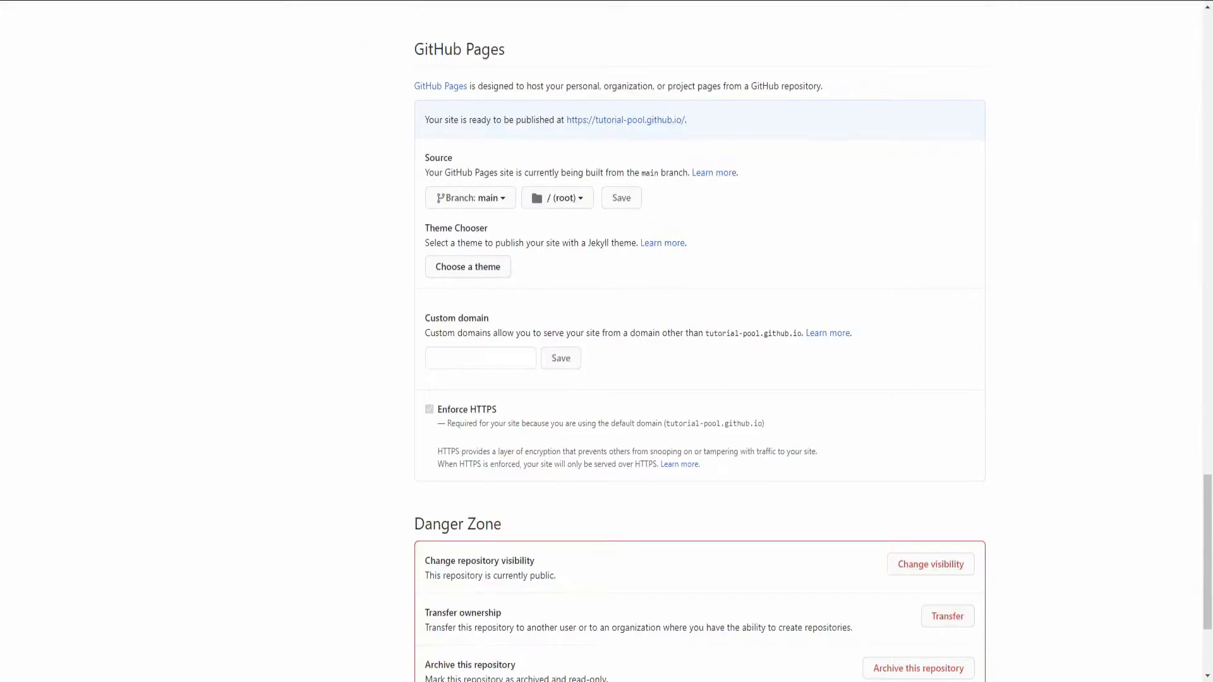
{"action": "left_click", "coordinate": [626, 120]}
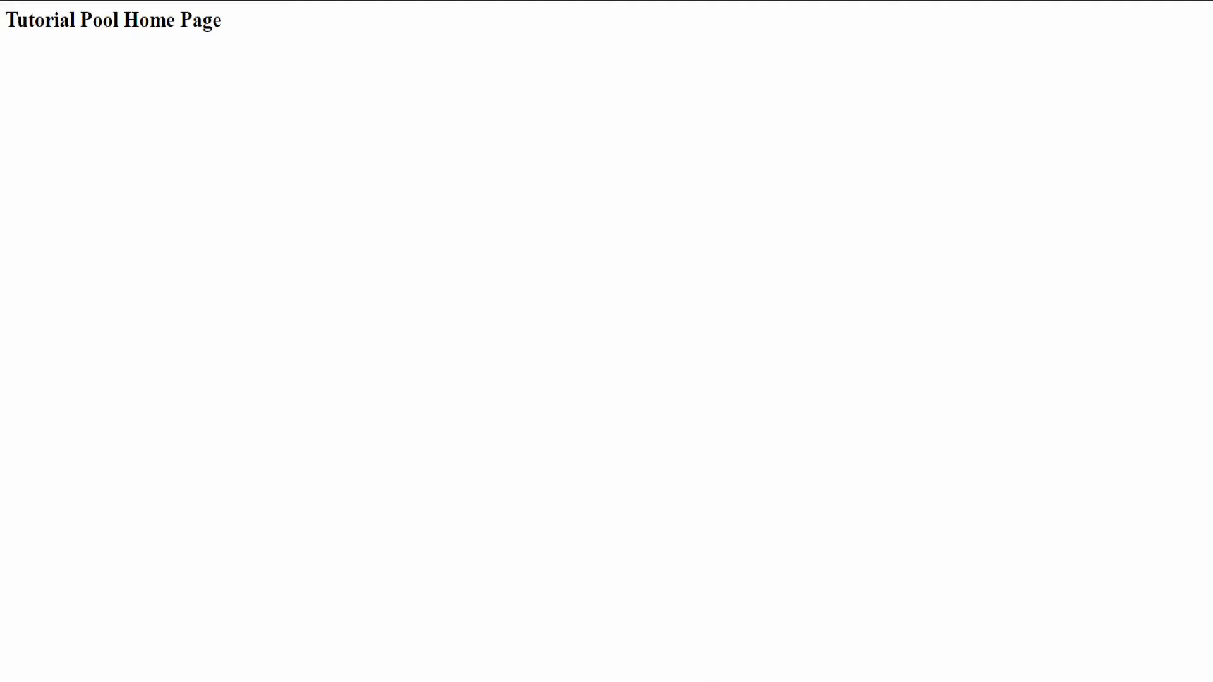
{"action": "key", "text": "F11"}
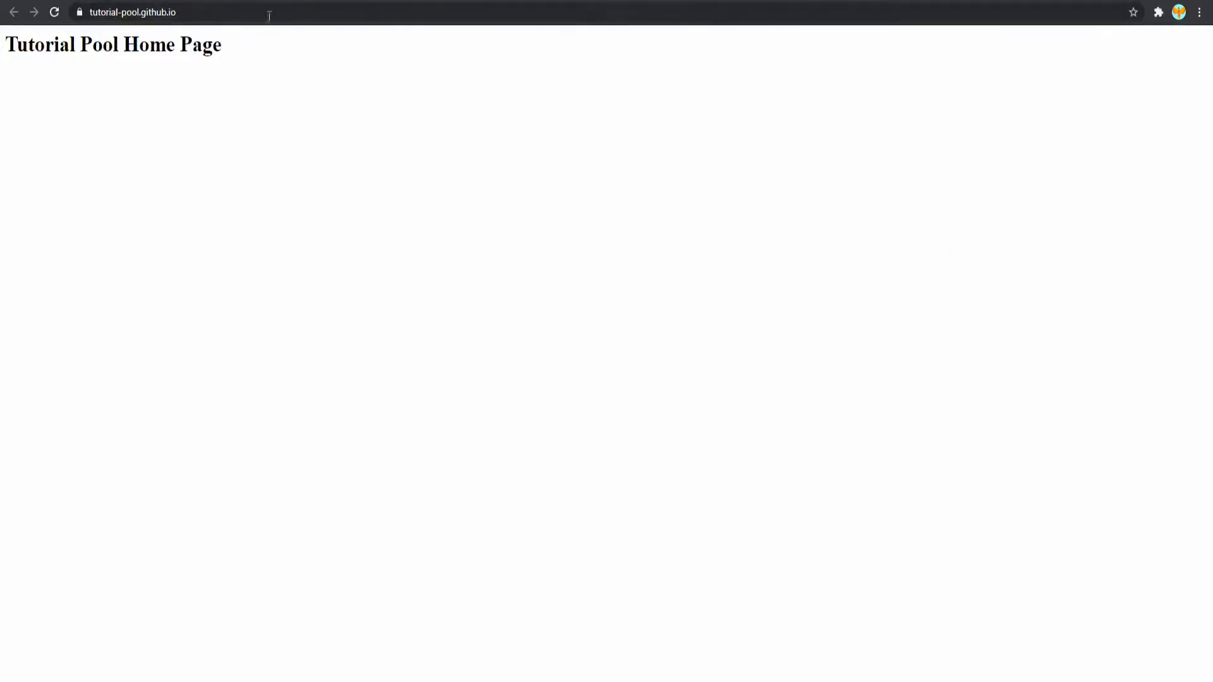
{"action": "left_click", "coordinate": [228, 1]}
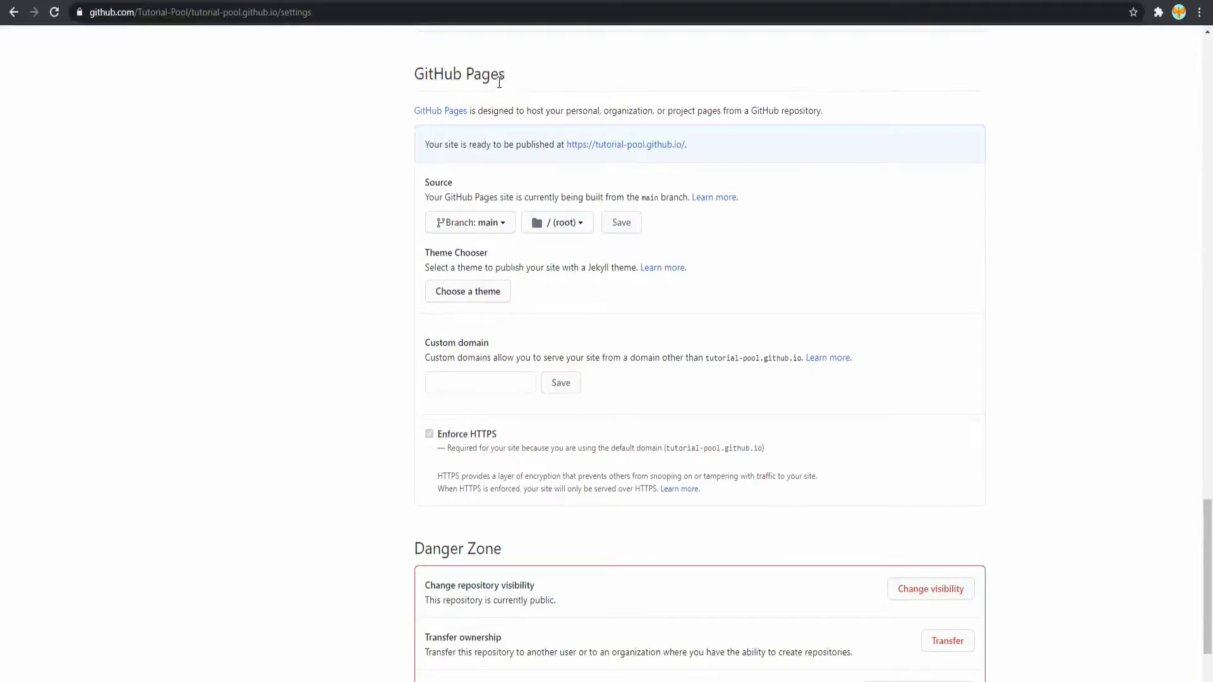
- Switch to the Freenom site and open the list of the account's registered domains
{"action": "left_click", "coordinate": [328, 2]}
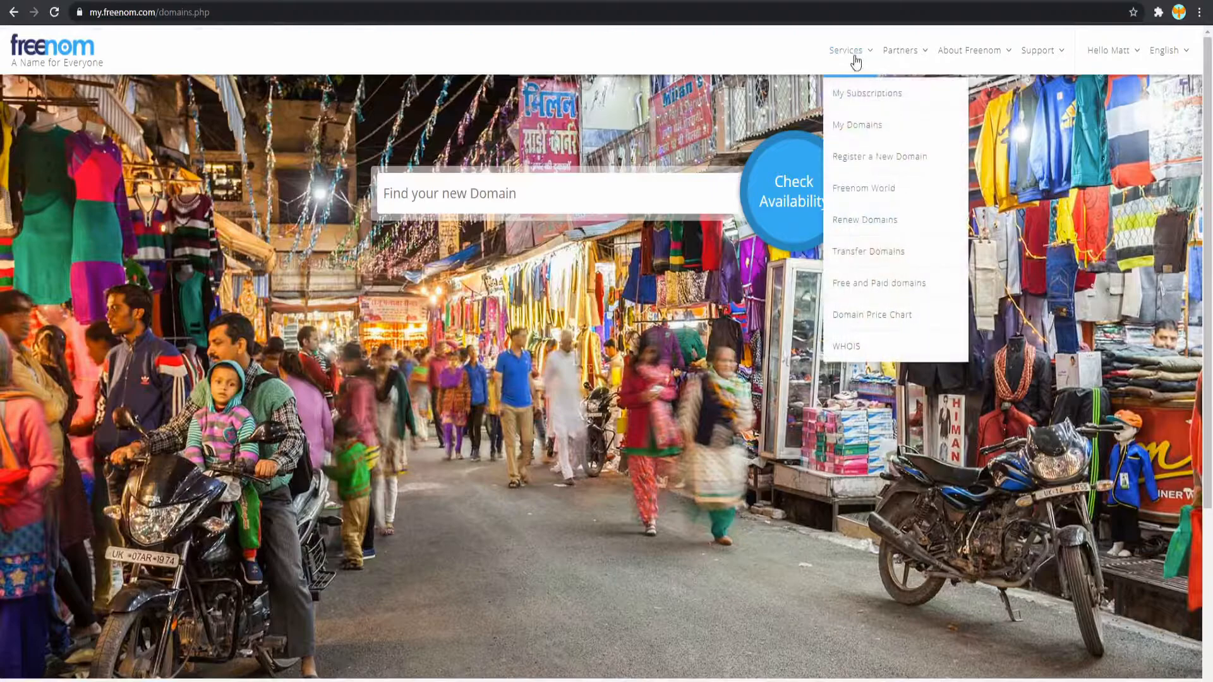
{"action": "left_click", "coordinate": [867, 126]}
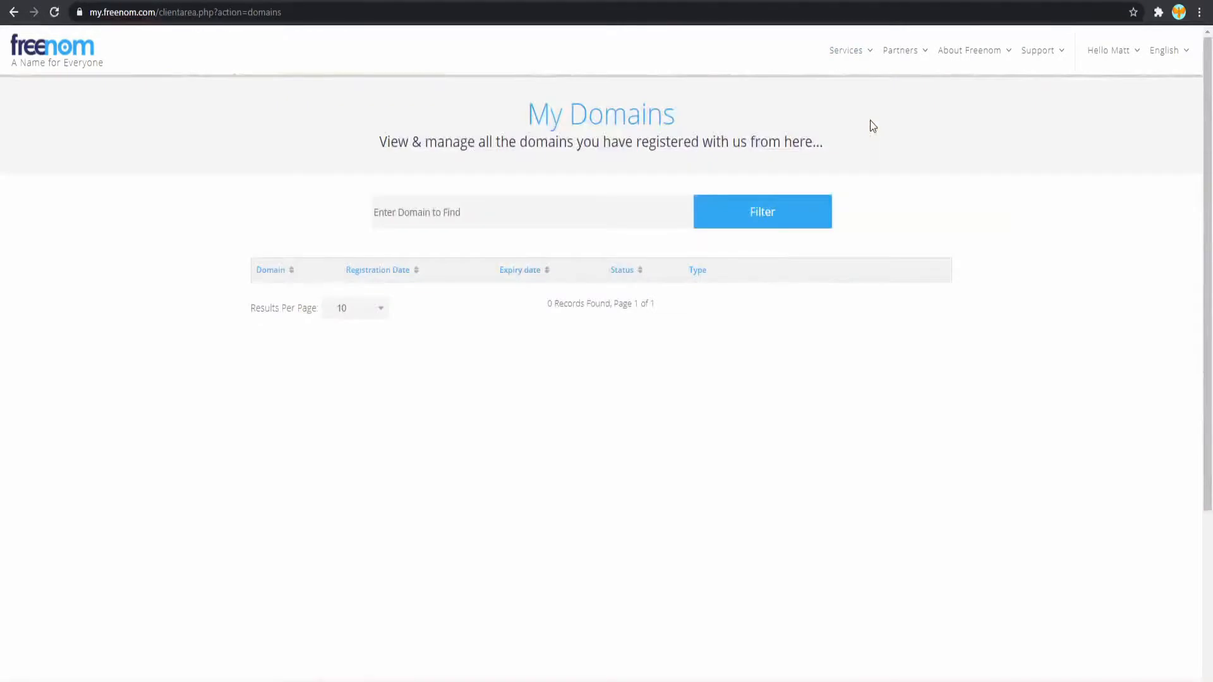
{"action": "left_click", "coordinate": [503, 222]}
{"action": "left_click", "coordinate": [494, 10]}
{"action": "key", "text": "Return"}
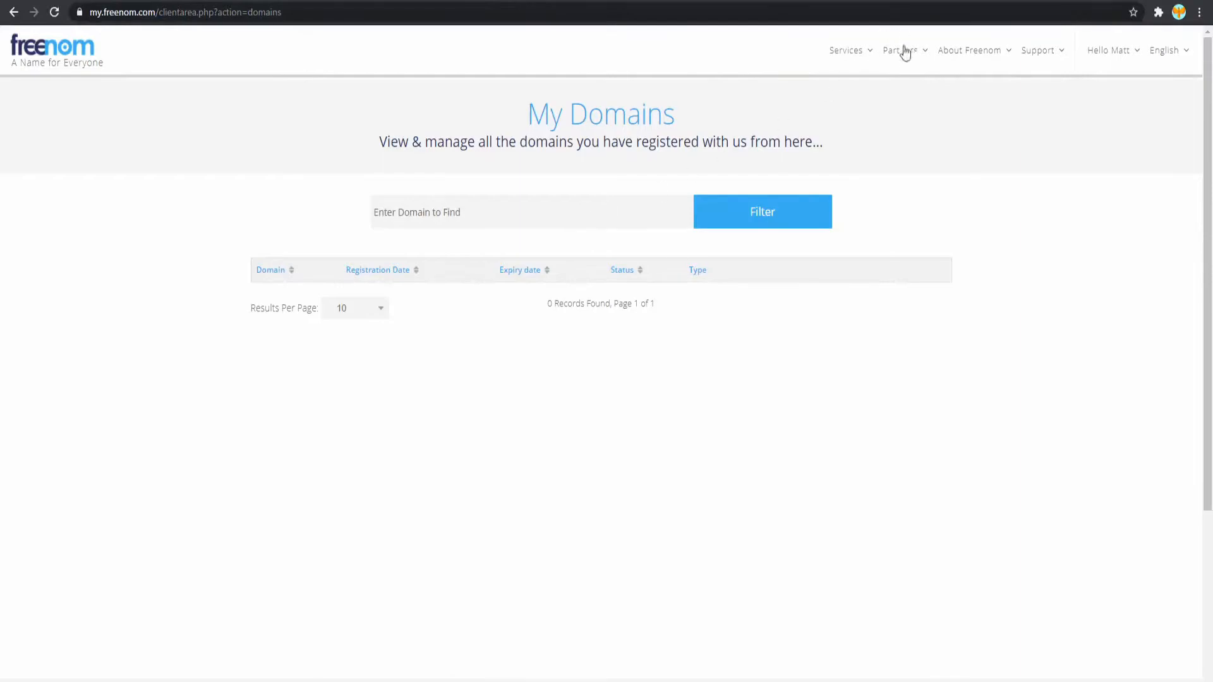
- Open the new domain registration page and check the availability of tutorial-pool
{"action": "left_click", "coordinate": [845, 53]}
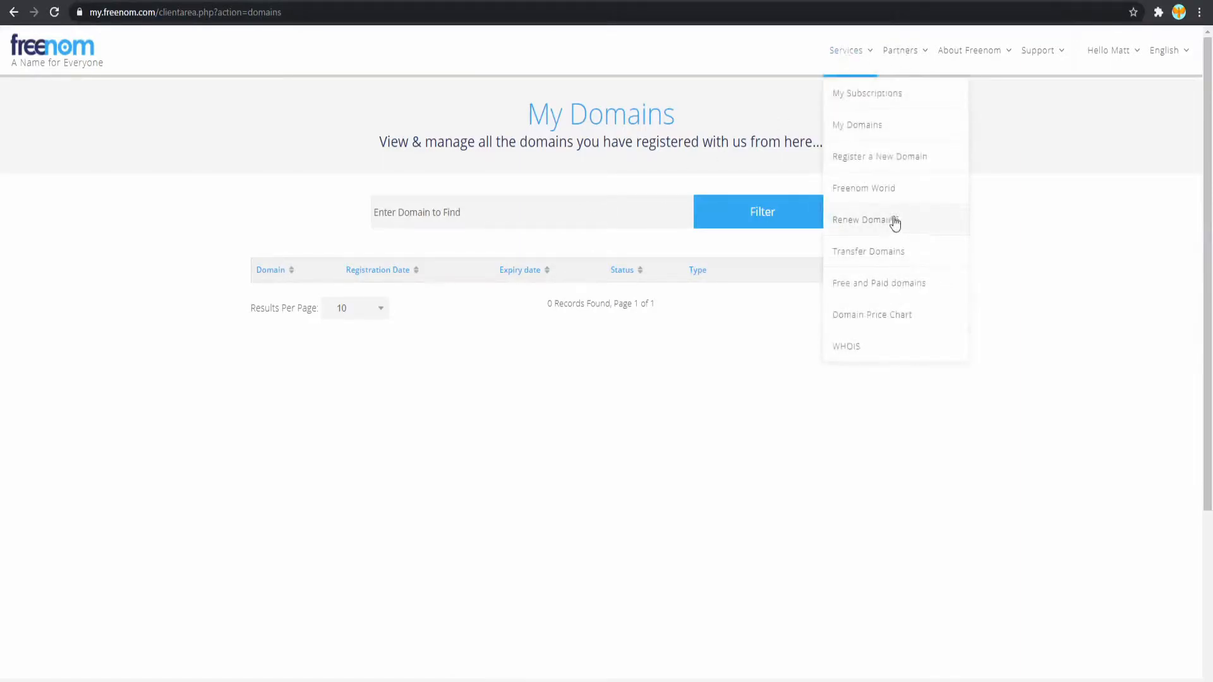
{"action": "left_click", "coordinate": [898, 158]}
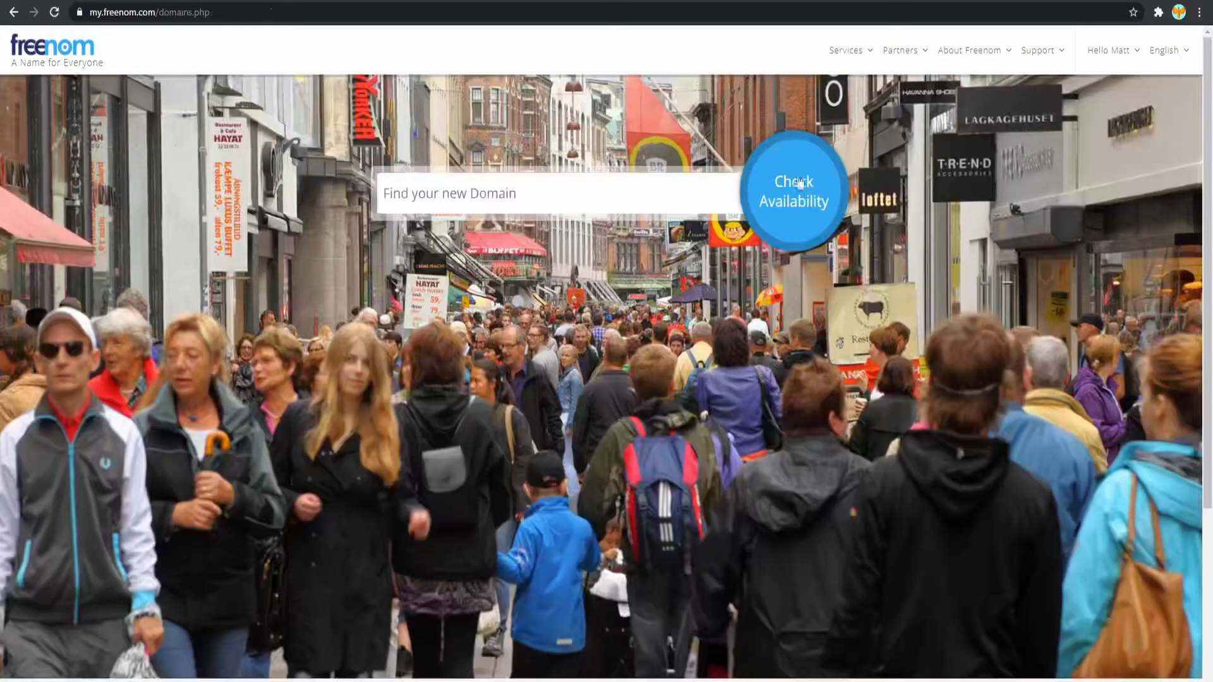
{"action": "left_click", "coordinate": [445, 189]}
{"action": "type", "text": "tutorial-"}
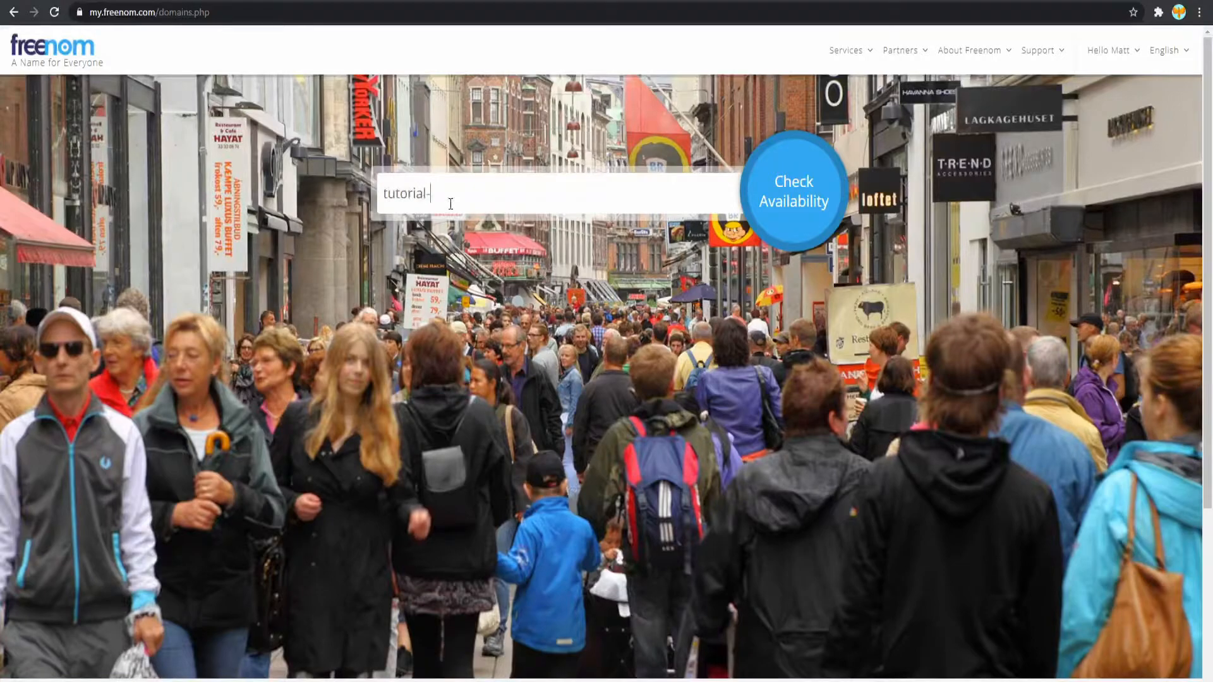
{"action": "left_click", "coordinate": [445, 230]}
{"action": "left_click", "coordinate": [769, 236]}
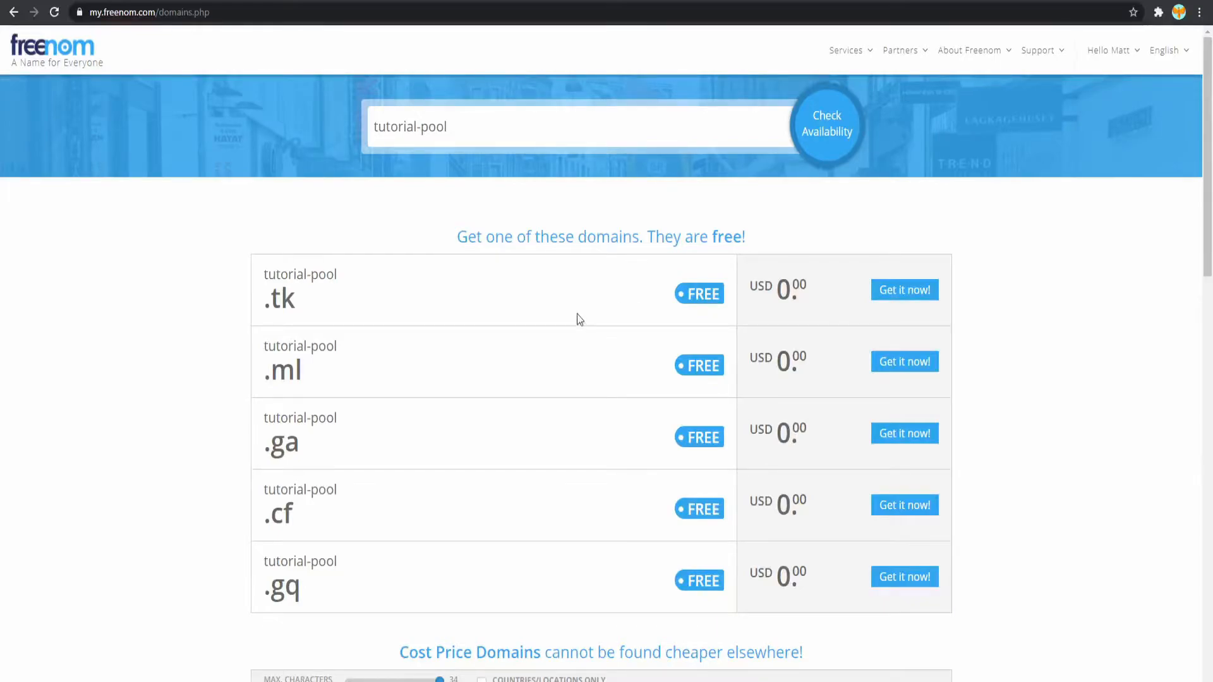
- Add the free tutorial-pool.tk domain to the cart, check out and continue past the domain configuration
{"action": "left_click", "coordinate": [899, 292]}
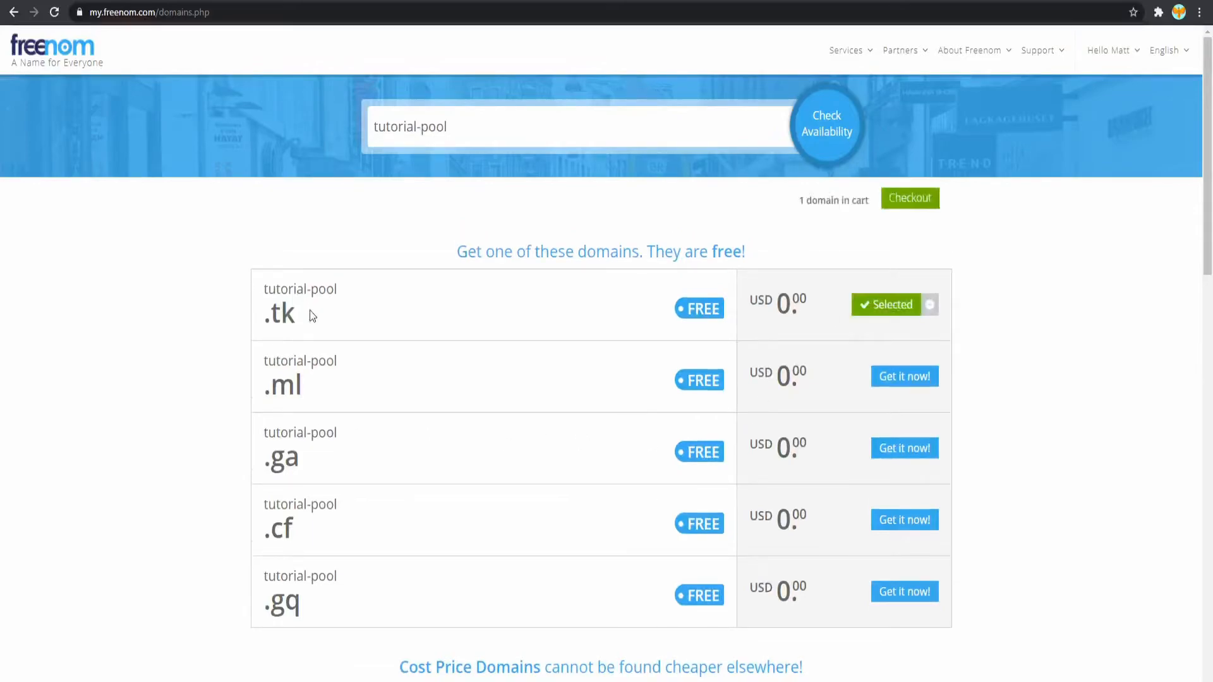
{"action": "left_click", "coordinate": [911, 201]}
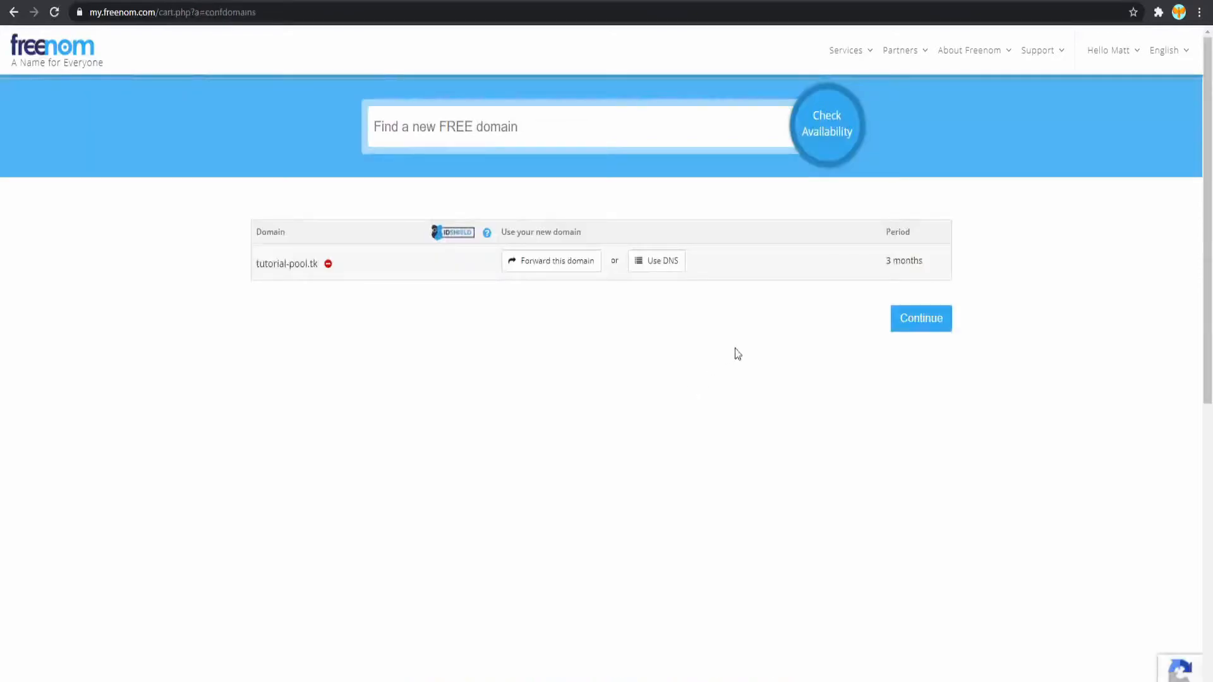
{"action": "left_click", "coordinate": [911, 334]}
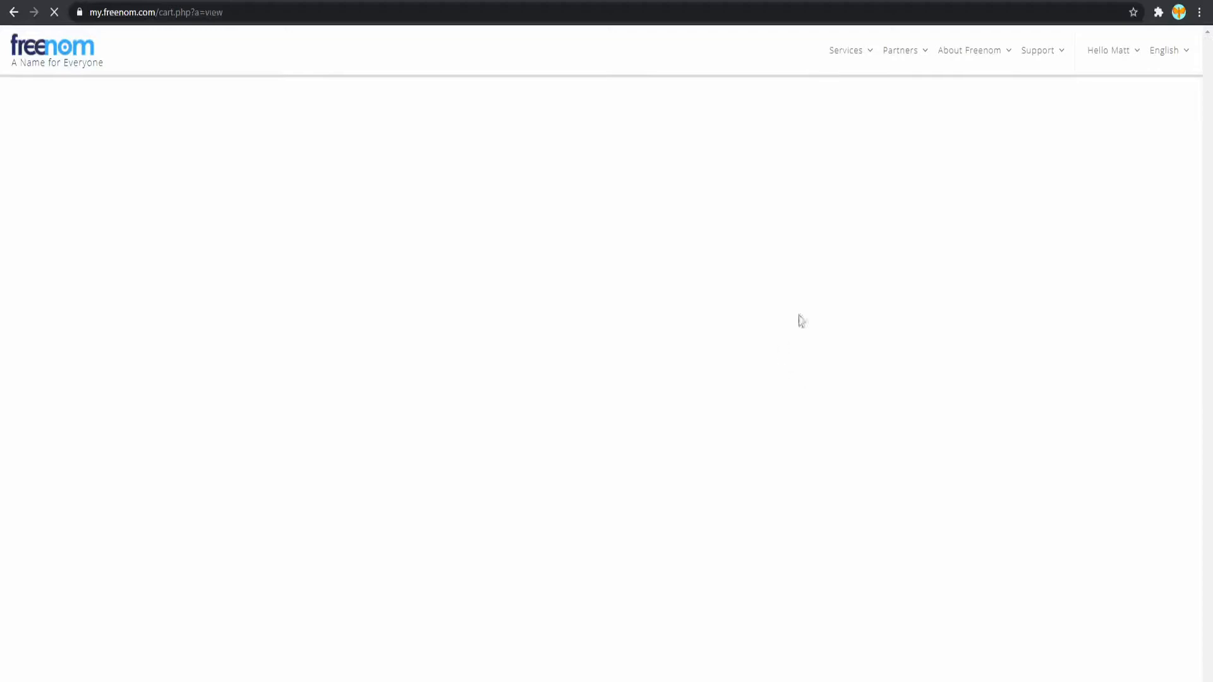
- Agree to the terms and conditions and complete the free tutorial-pool.tk order
{"action": "left_click", "coordinate": [621, 351]}
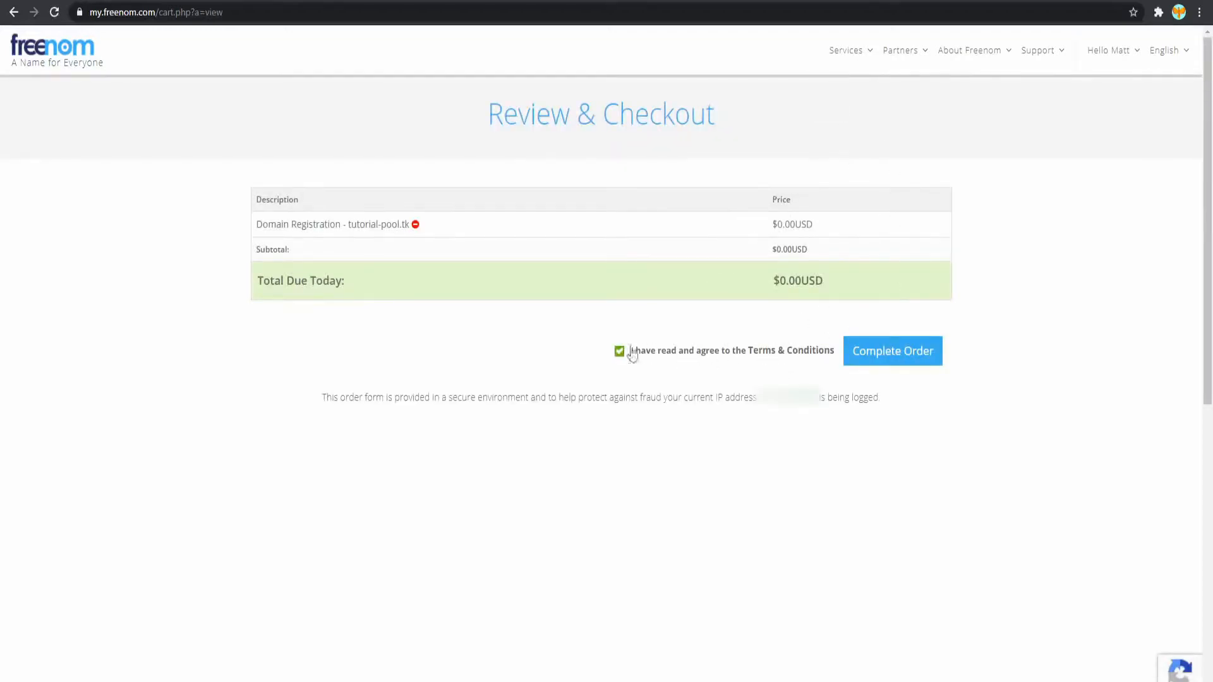
{"action": "left_click", "coordinate": [900, 345]}
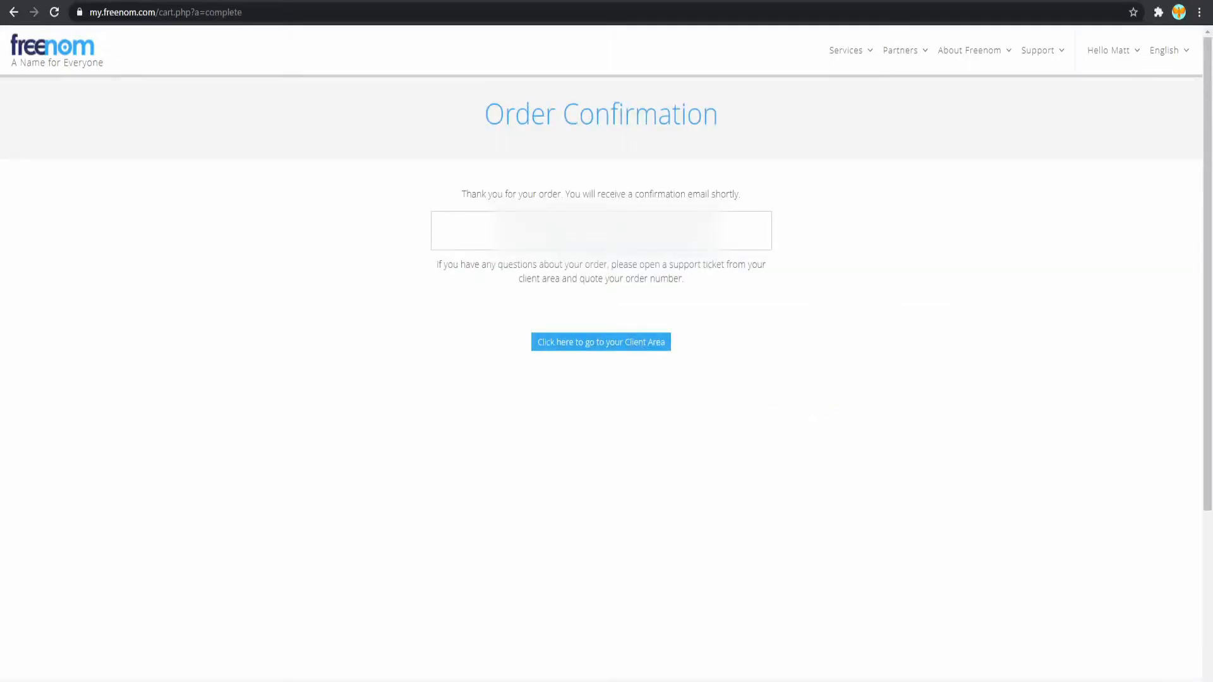
{"action": "left_click", "coordinate": [845, 50]}
{"action": "left_click", "coordinate": [654, 340]}
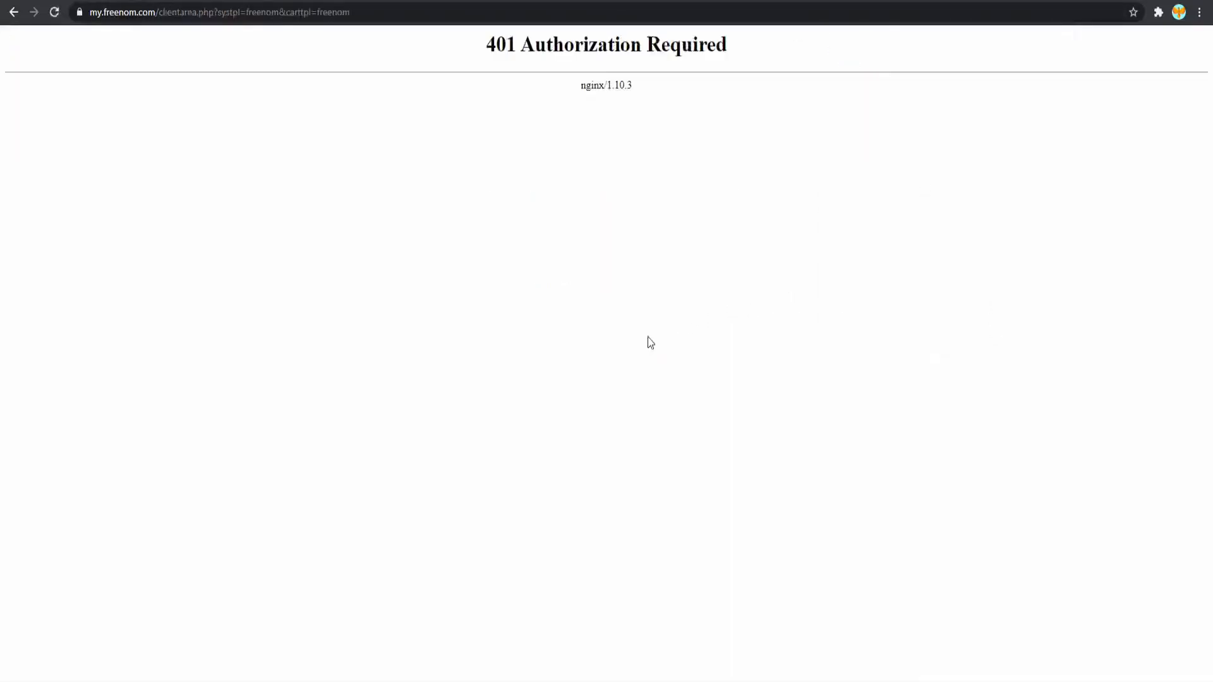
{"action": "left_click", "coordinate": [14, 14]}
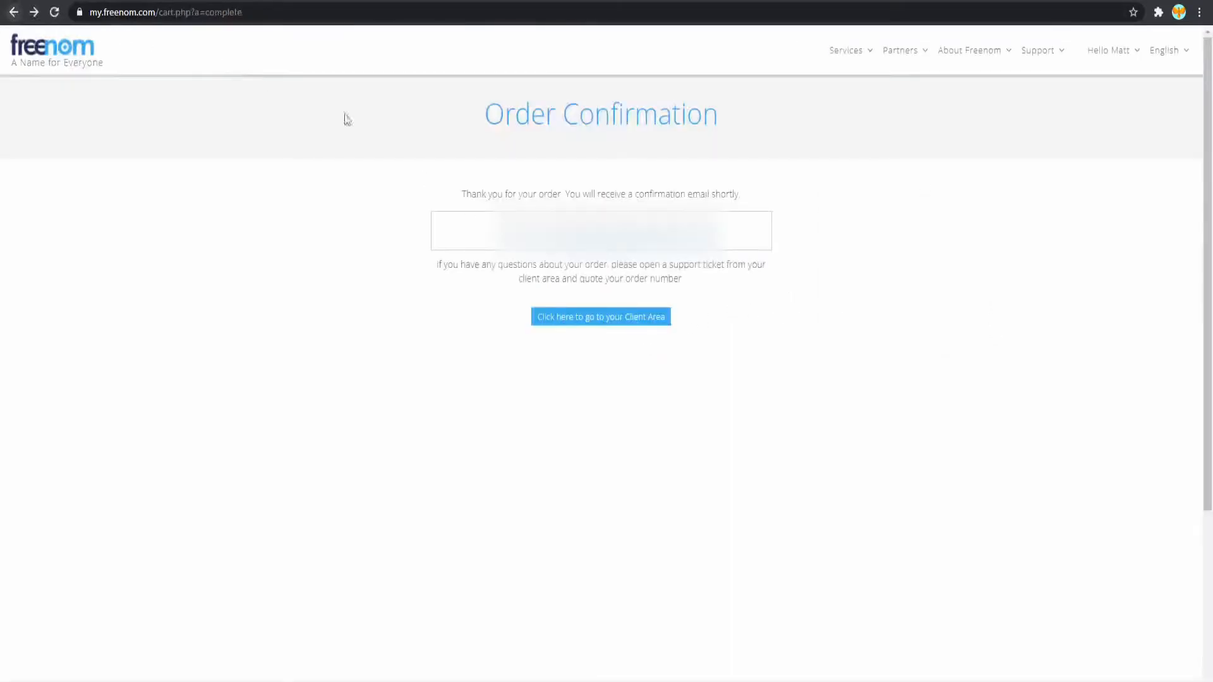
- Open the account's domain list and go to the Freenom DNS management of tutorial-pool.tk
{"action": "left_click", "coordinate": [846, 51]}
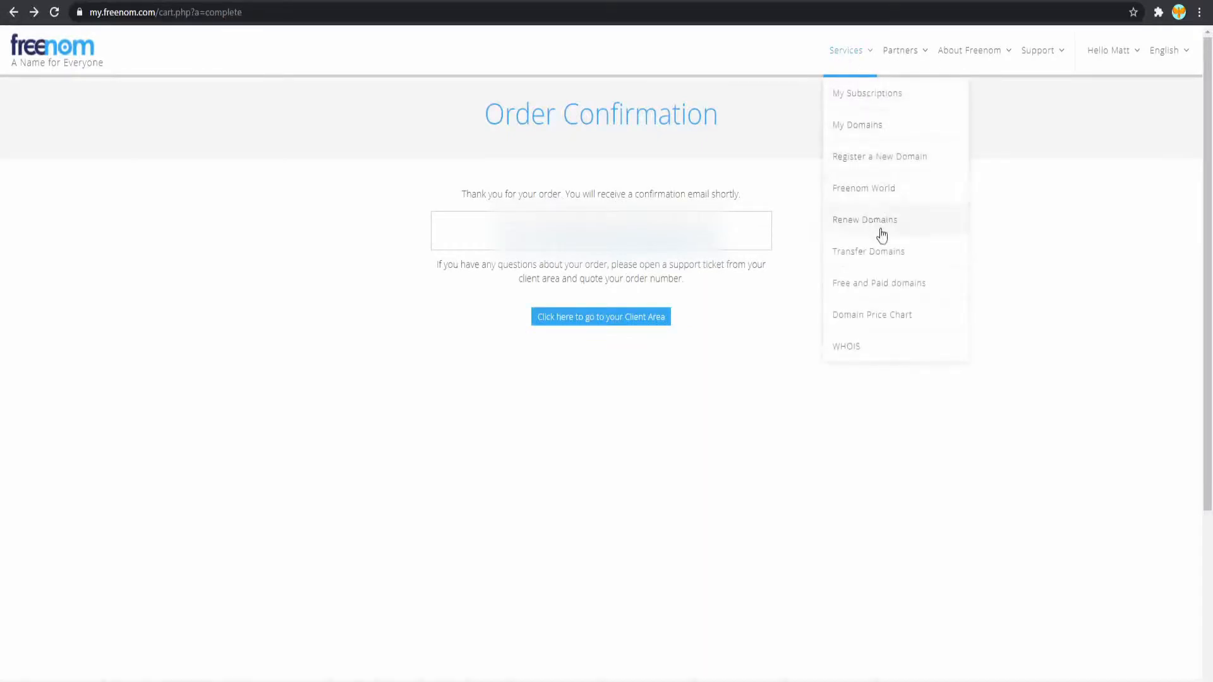
{"action": "left_click", "coordinate": [870, 131]}
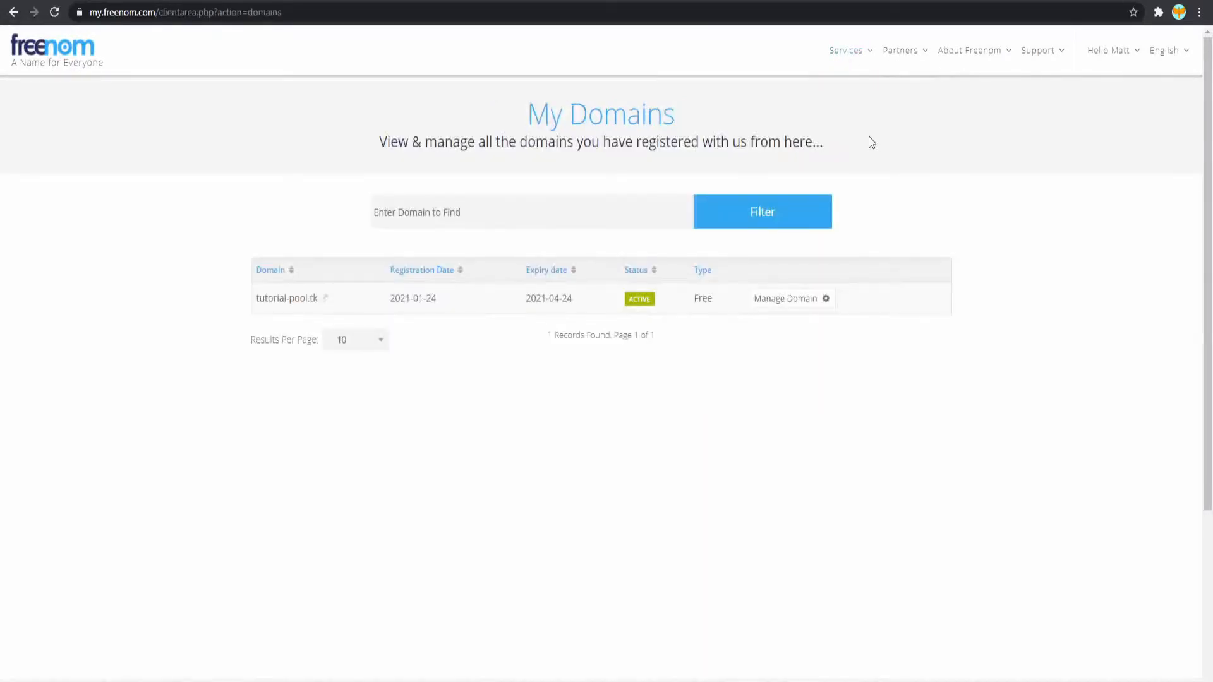
{"action": "left_click", "coordinate": [765, 302]}
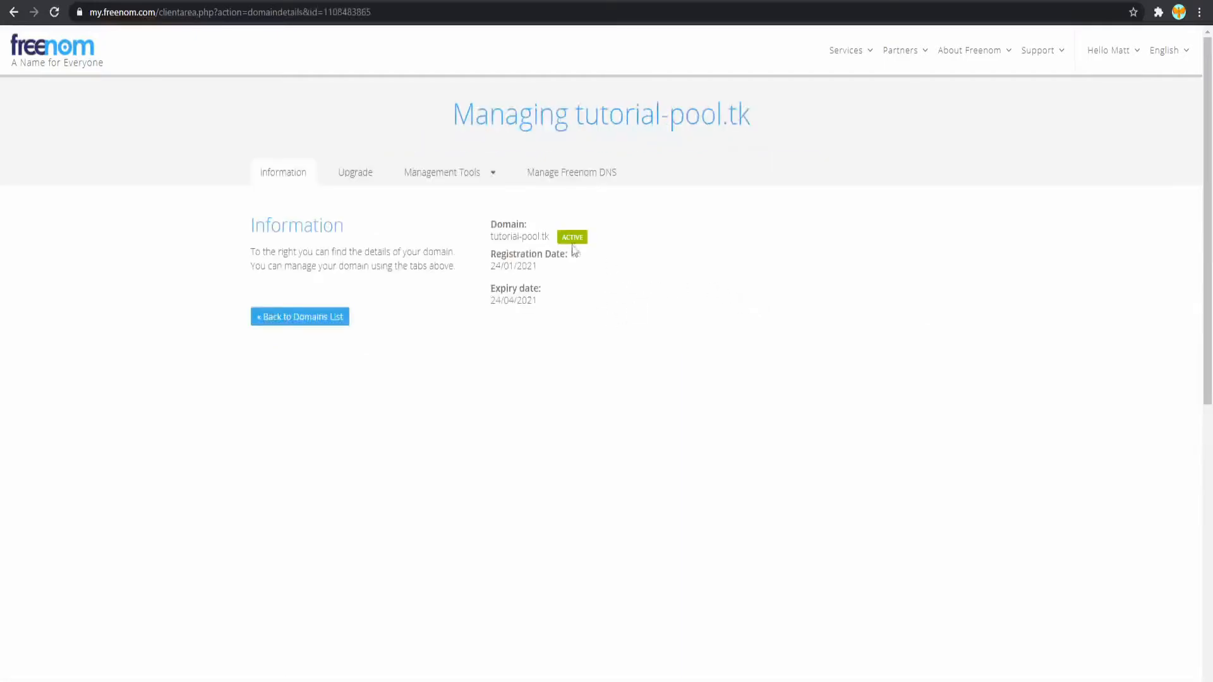
{"action": "left_click", "coordinate": [571, 181]}
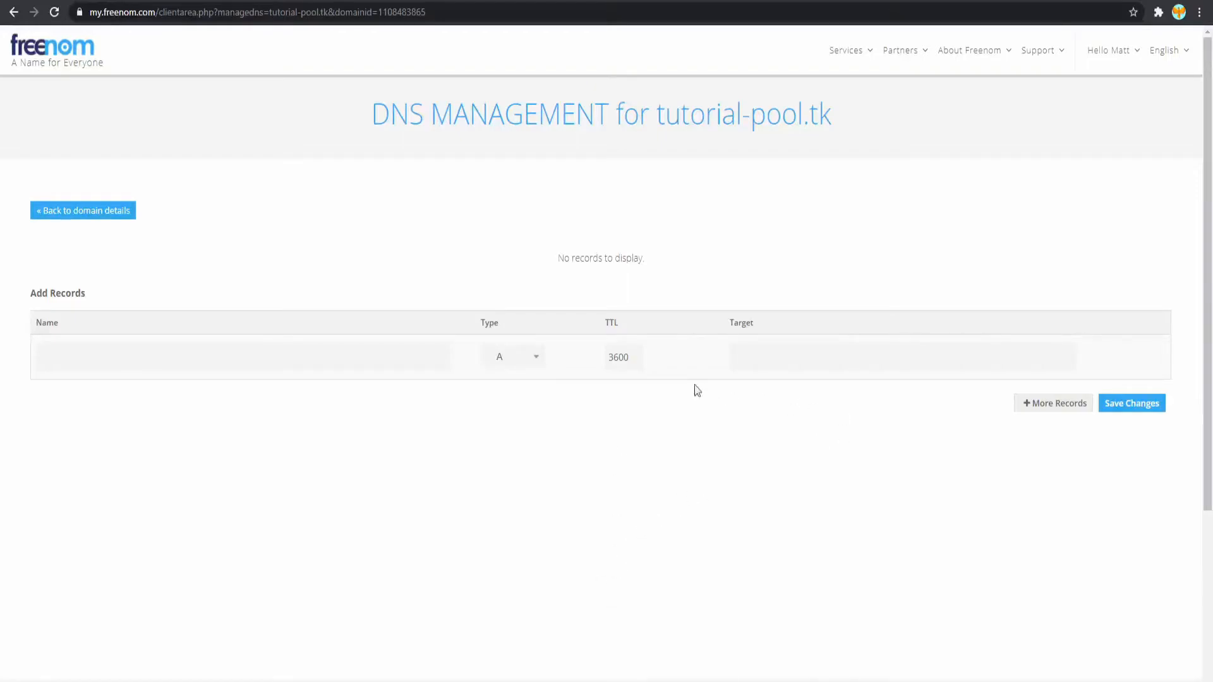
- Fill in two A records with the targets 185.199.108.153 and 185.199.109.153, leaving their names empty
{"action": "left_click", "coordinate": [760, 358]}
{"action": "left_click", "coordinate": [945, 354]}
{"action": "type", "text": "185.199.108.153"}
{"action": "left_click", "coordinate": [1059, 404]}
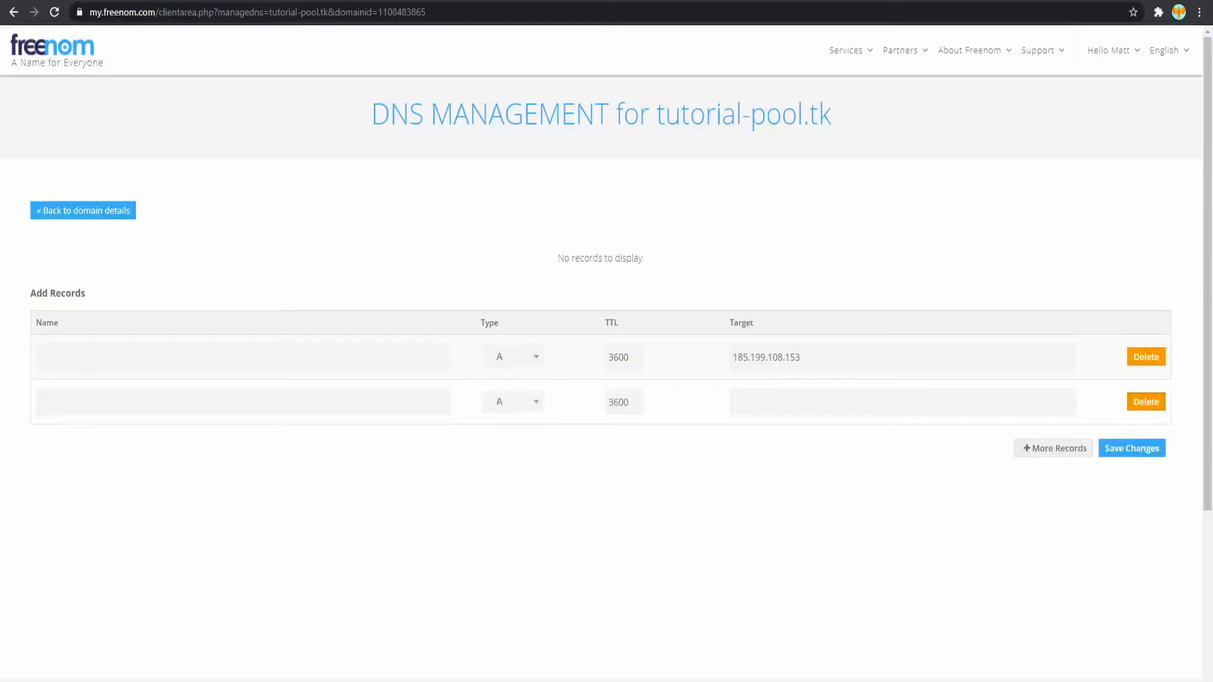
{"action": "left_click", "coordinate": [949, 400]}
{"action": "type", "text": "185.199.109.153"}
- Add two more A records with the targets 185.199.110.153 and 185.199.111.153 and save the records
{"action": "left_click", "coordinate": [1065, 445]}
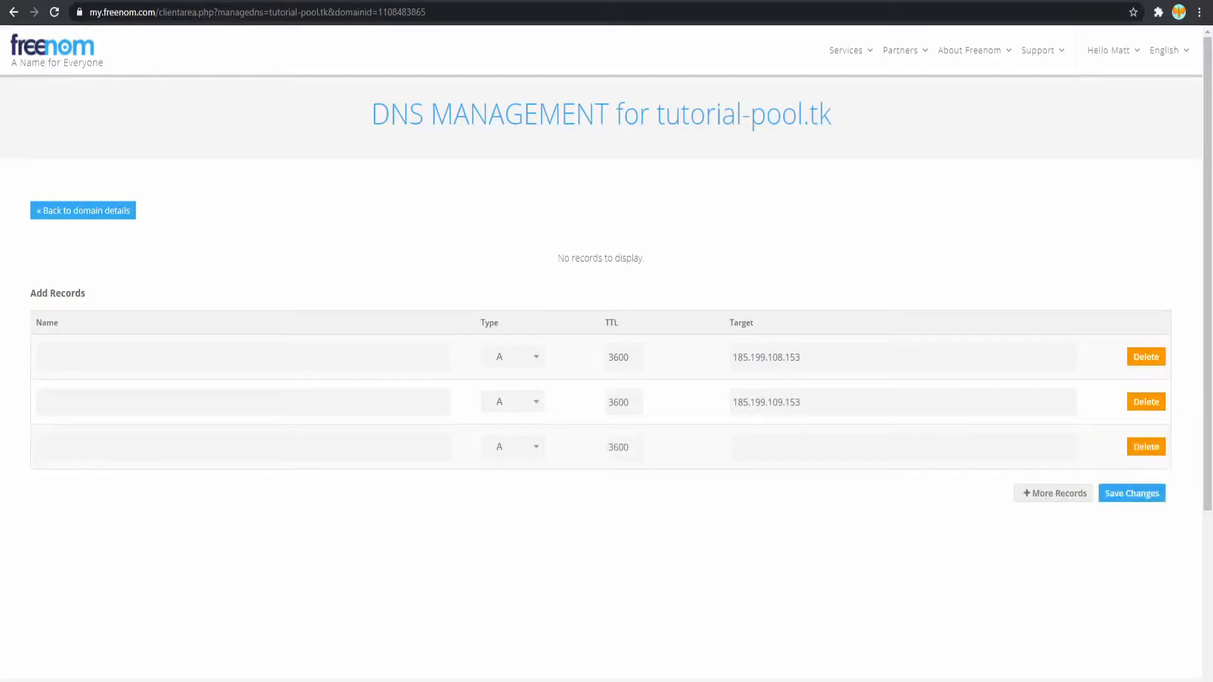
{"action": "left_click", "coordinate": [992, 454]}
{"action": "type", "text": "185.199.110.153"}
{"action": "left_click", "coordinate": [1077, 493]}
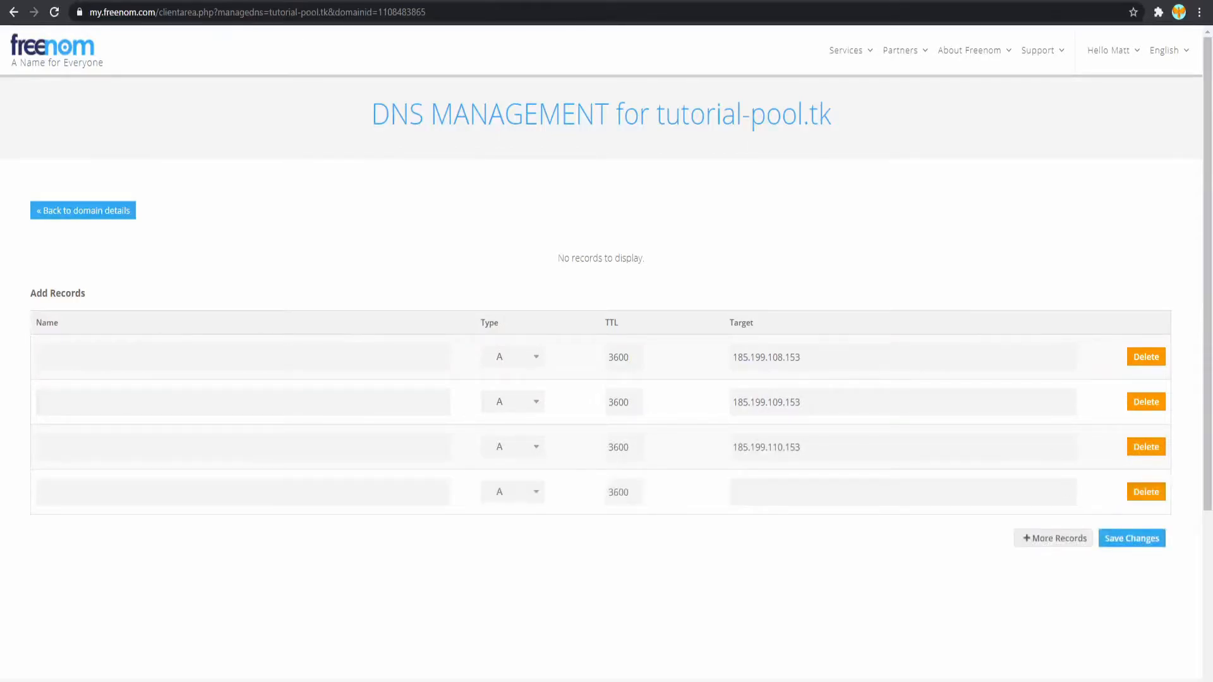
{"action": "left_click", "coordinate": [897, 493]}
{"action": "type", "text": "185.199.111.153"}
{"action": "left_click", "coordinate": [1139, 540]}
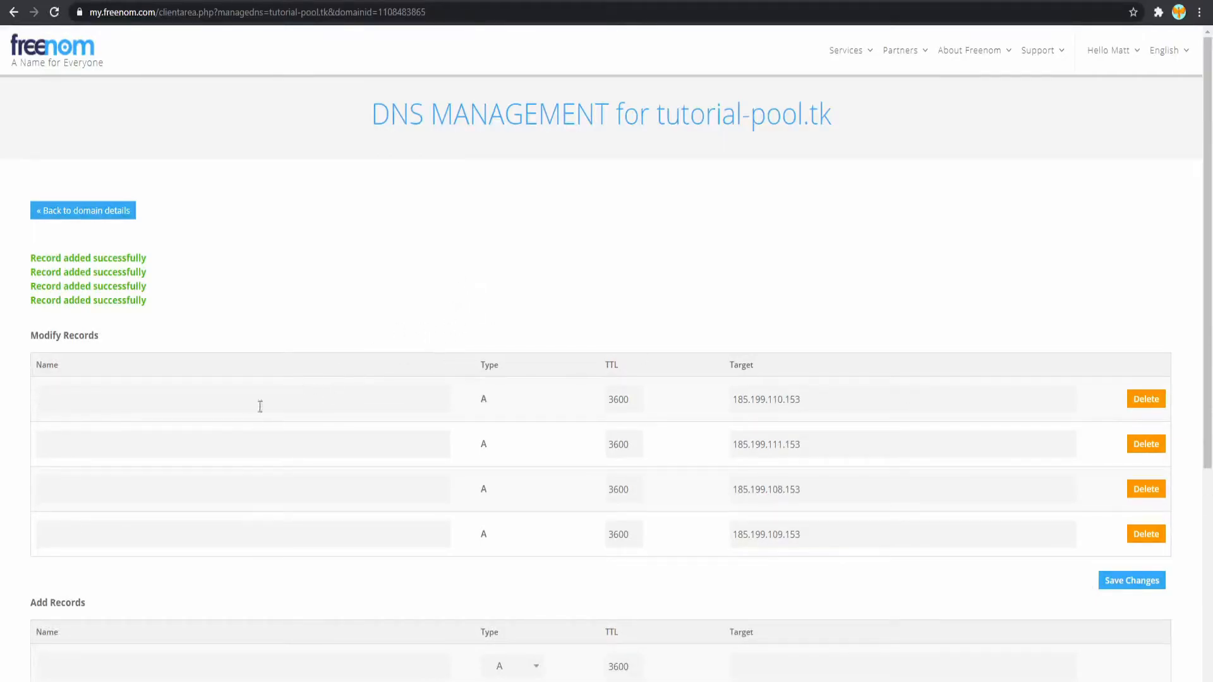
- Copy tutorial-pool.tk from the page heading and enter it as the name of all four A records
{"action": "left_click", "coordinate": [205, 398]}
{"action": "left_click_drag", "start_coordinate": [657, 125], "coordinate": [833, 125]}
{"action": "key", "text": "ctrl+c"}
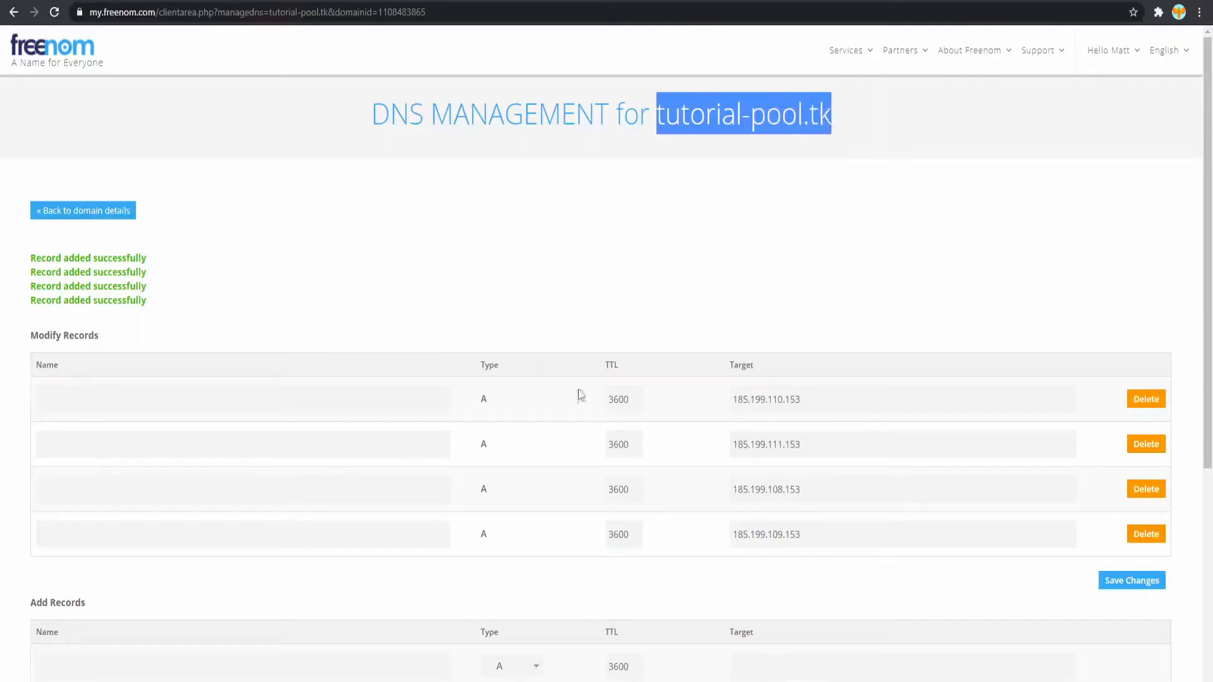
{"action": "left_click", "coordinate": [305, 406]}
{"action": "key", "text": "ctrl+v"}
{"action": "left_click", "coordinate": [307, 447]}
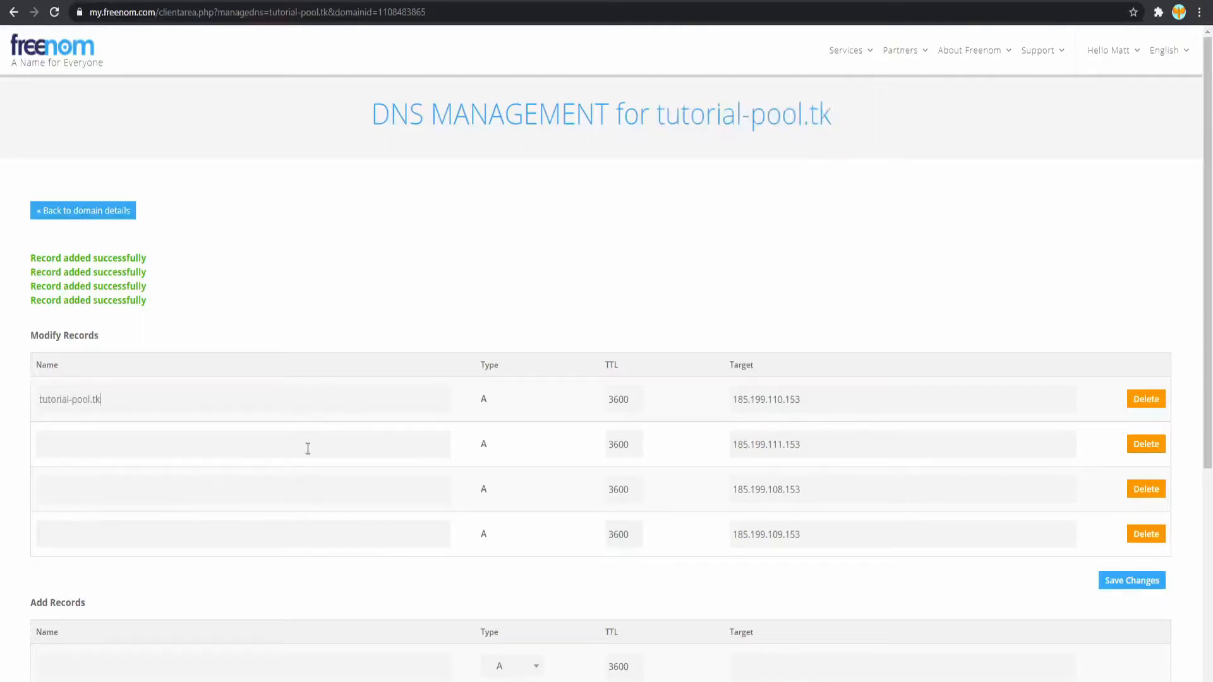
{"action": "key", "text": "ctrl+v"}
{"action": "left_click", "coordinate": [292, 482]}
{"action": "key", "text": "ctrl+v"}
{"action": "left_click", "coordinate": [282, 531]}
{"action": "key", "text": "ctrl+v"}
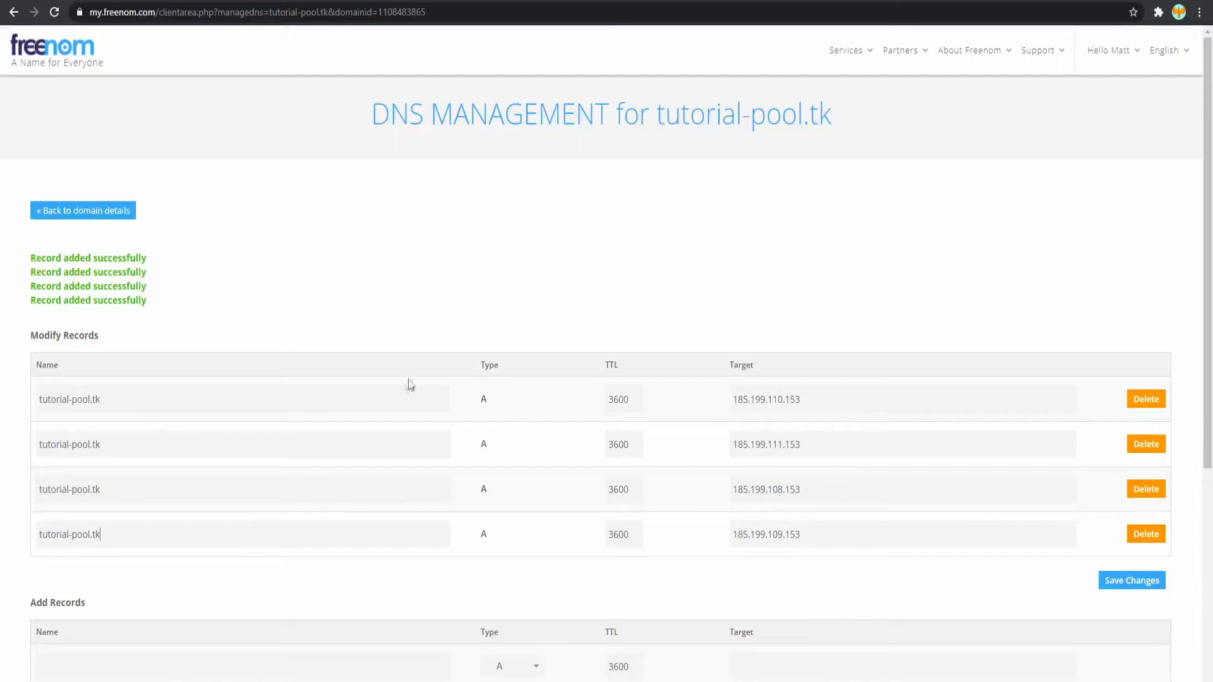
{"action": "left_click", "coordinate": [40, 400]}
{"action": "type", "text": "*."}
{"action": "key", "text": "BackSpace"}
{"action": "key", "text": "BackSpace"}
{"action": "type", "text": "w.w"}
{"action": "key", "text": "BackSpace"}
{"action": "key", "text": "BackSpace"}
{"action": "type", "text": "ww."}
{"action": "key", "text": "BackSpace"}
{"action": "key", "text": "BackSpace"}
{"action": "key", "text": "BackSpace"}
{"action": "key", "text": "BackSpace"}
- Save the modified DNS records, then switch to the GitHub repository settings and save tutorial-pool.tk as the GitHub Pages custom domain
{"action": "left_click", "coordinate": [1110, 579]}
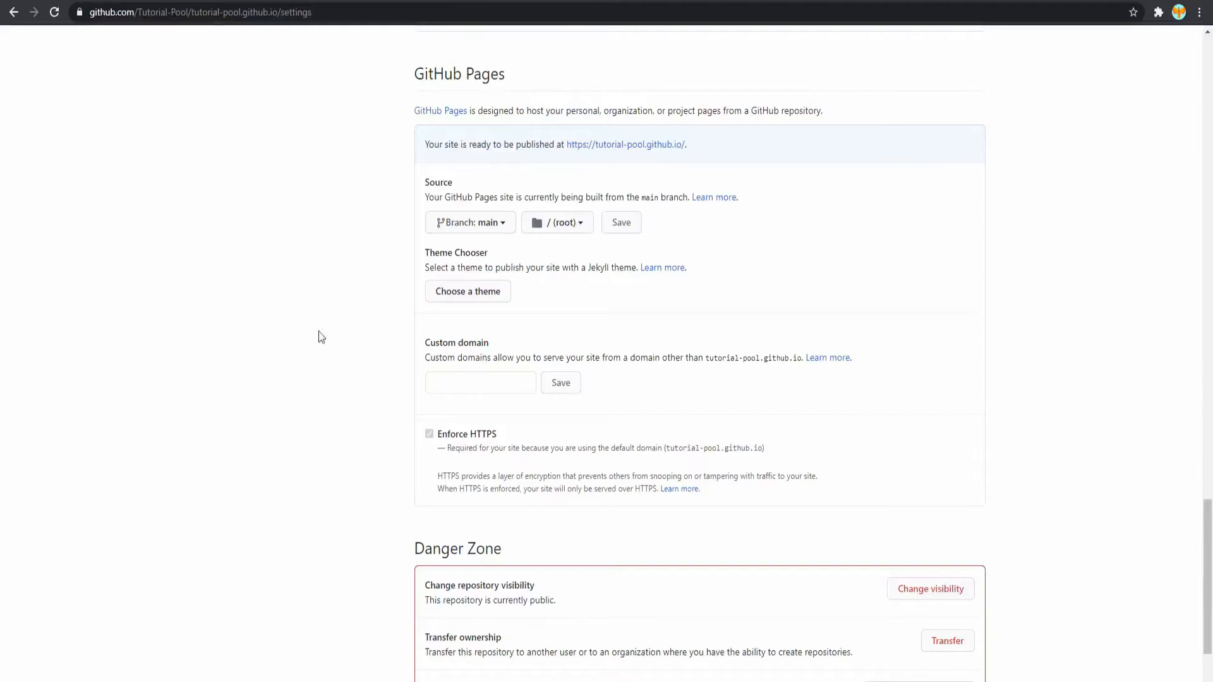
{"action": "left_click", "coordinate": [479, 388]}
{"action": "key", "text": "ctrl+v"}
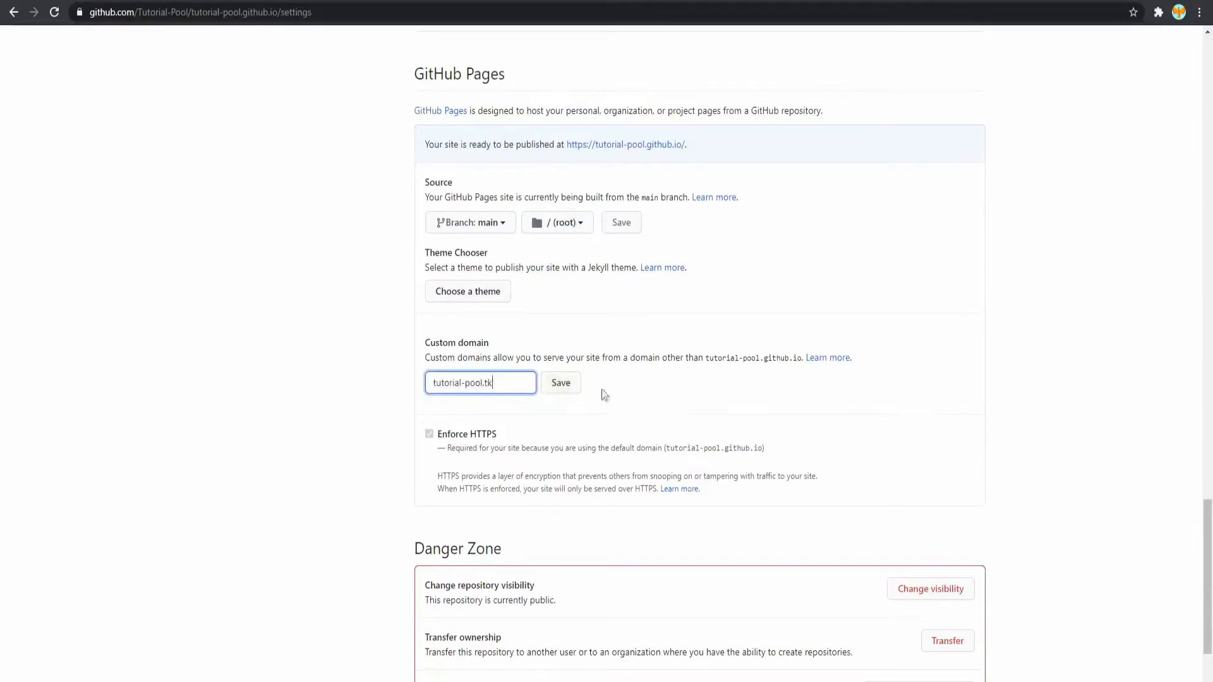
{"action": "left_click", "coordinate": [622, 395]}
{"action": "left_click", "coordinate": [570, 389]}
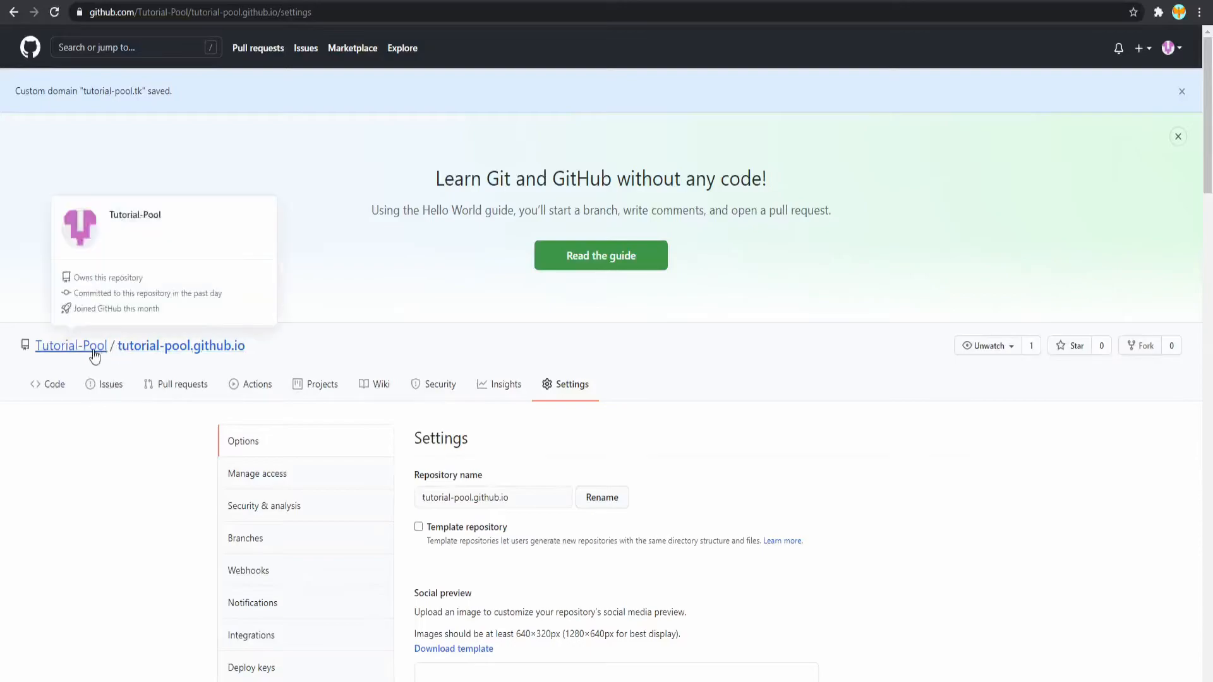
- View the CNAME file in the tutorial-pool.github.io repository and return to the repository settings
{"action": "left_click", "coordinate": [140, 350]}
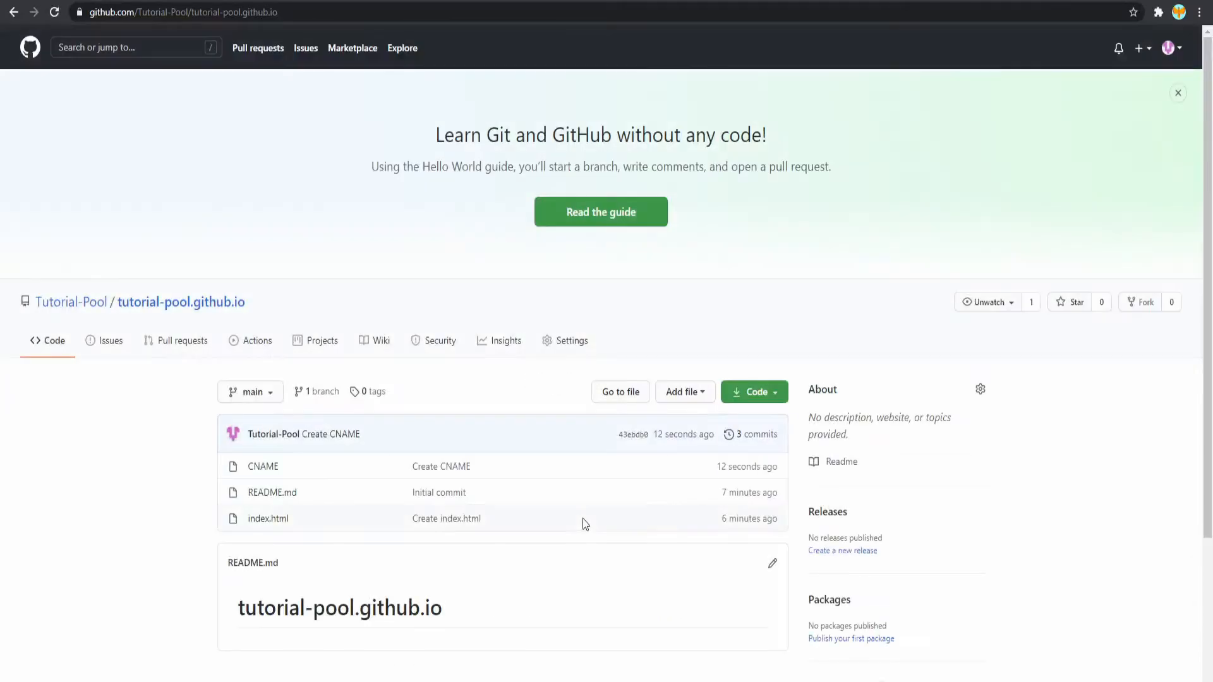
{"action": "left_click", "coordinate": [262, 470]}
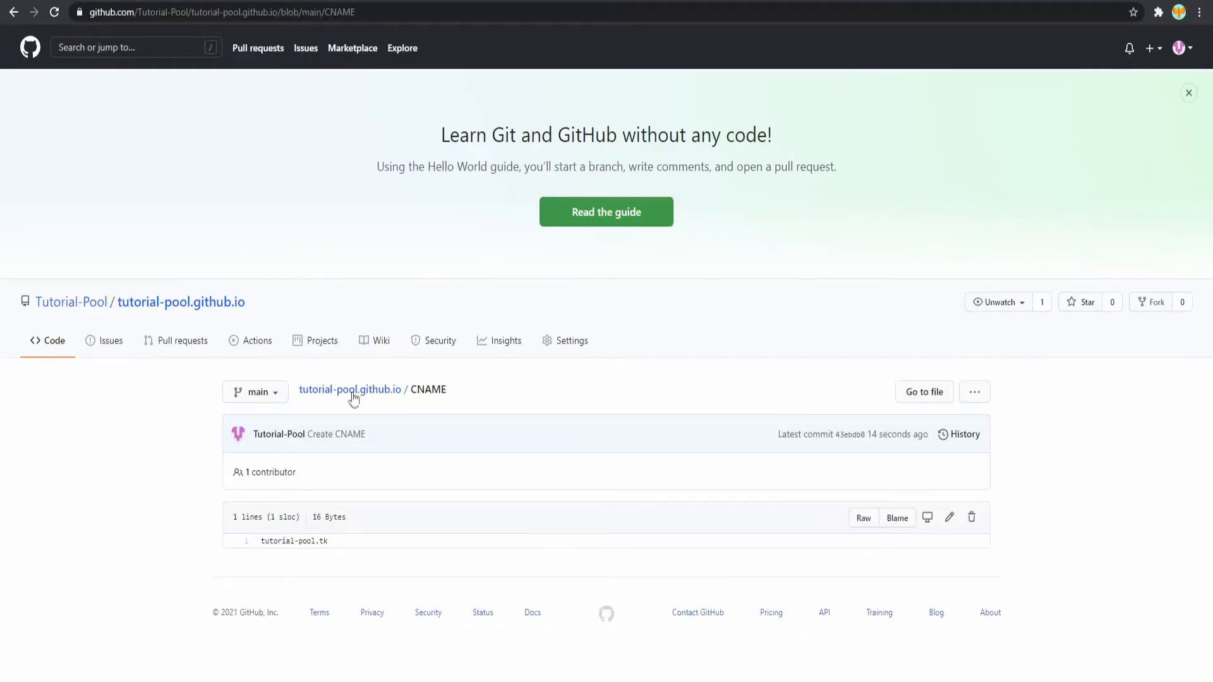
{"action": "left_click", "coordinate": [570, 345]}
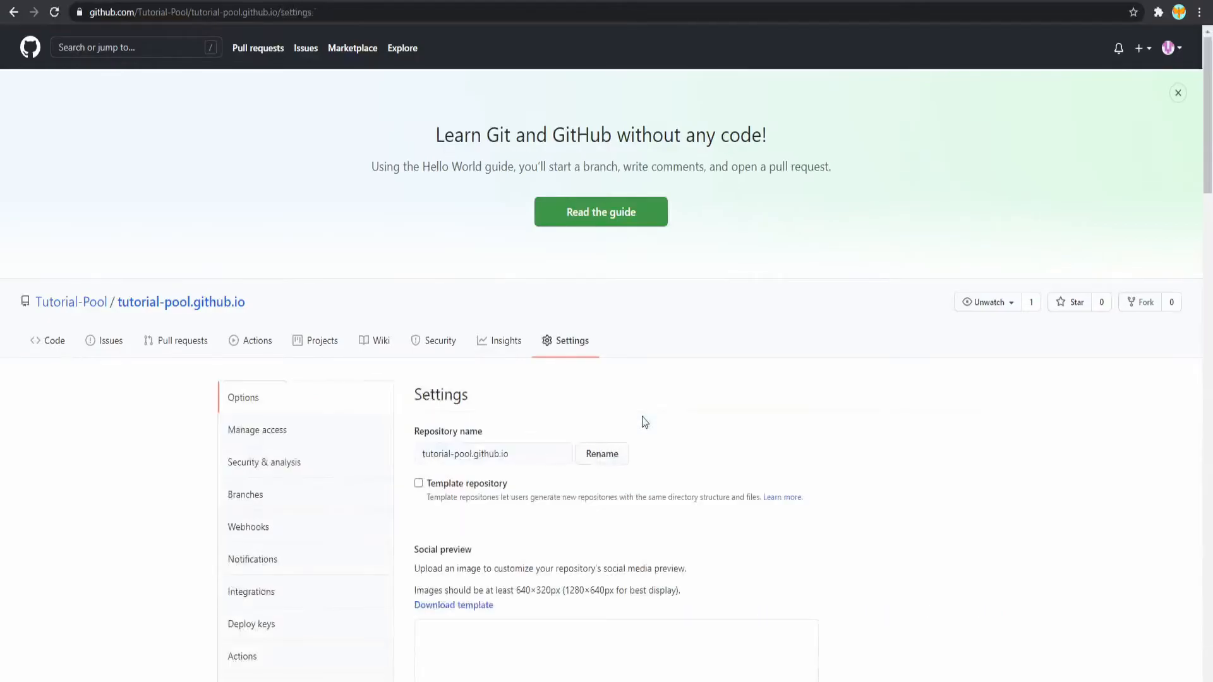
{"action": "scroll", "coordinate": [642, 417], "scroll_direction": "down", "scroll_amount": 15}
{"action": "scroll", "coordinate": [642, 416], "scroll_direction": "down", "scroll_amount": 12}
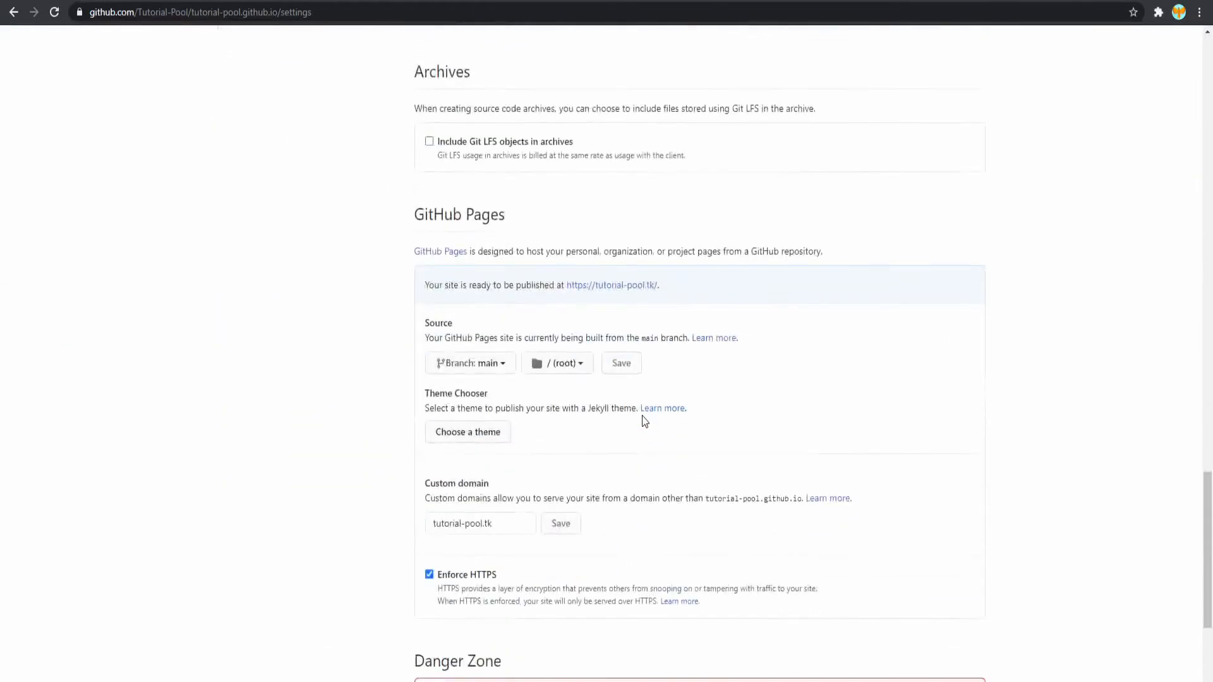
{"action": "left_click", "coordinate": [632, 290]}
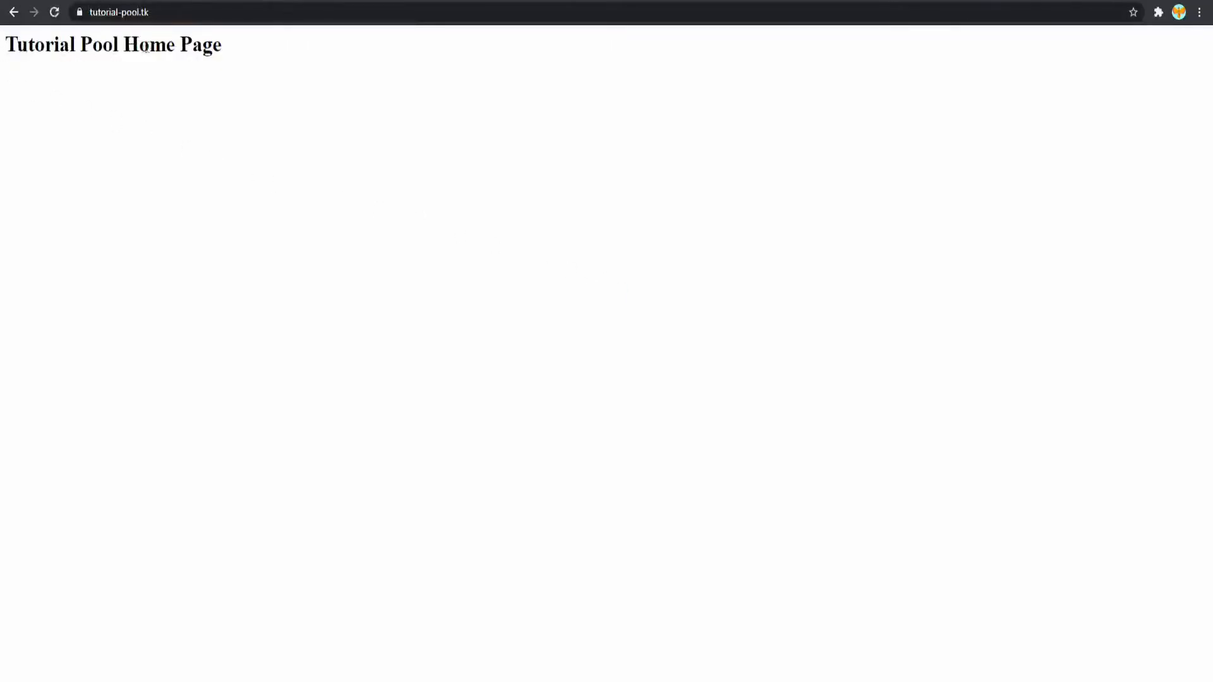
{"action": "left_click", "coordinate": [13, 12]}
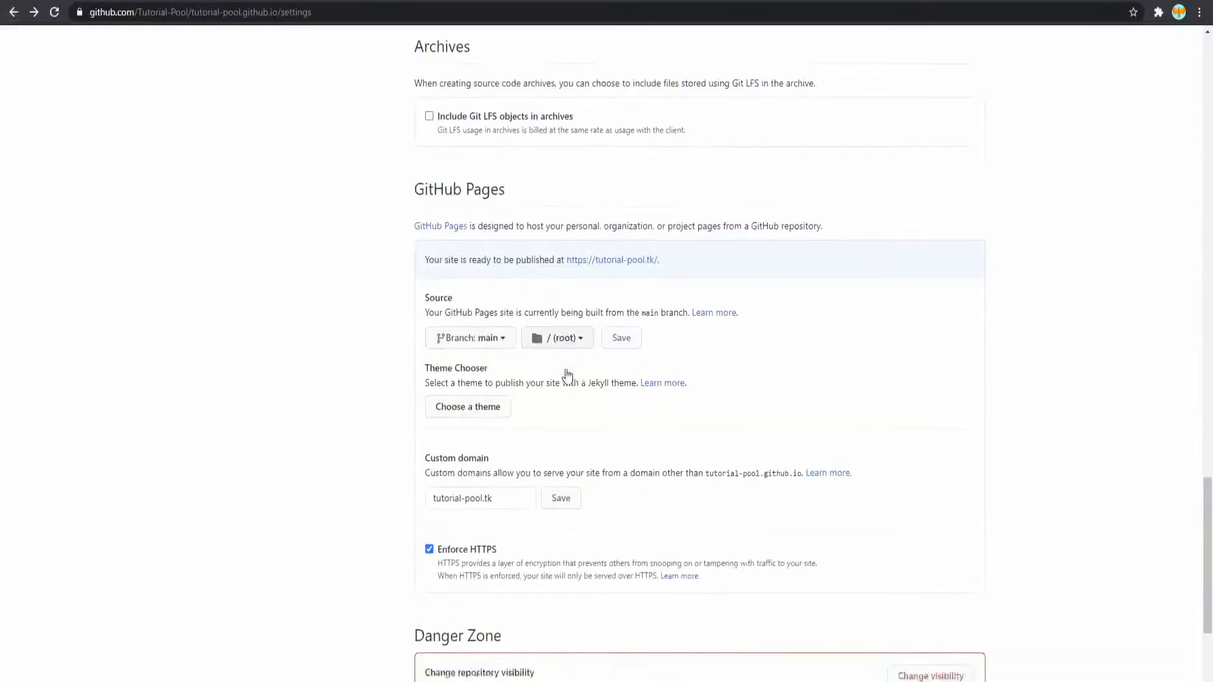
{"action": "scroll", "coordinate": [567, 375], "scroll_direction": "down", "scroll_amount": 3}
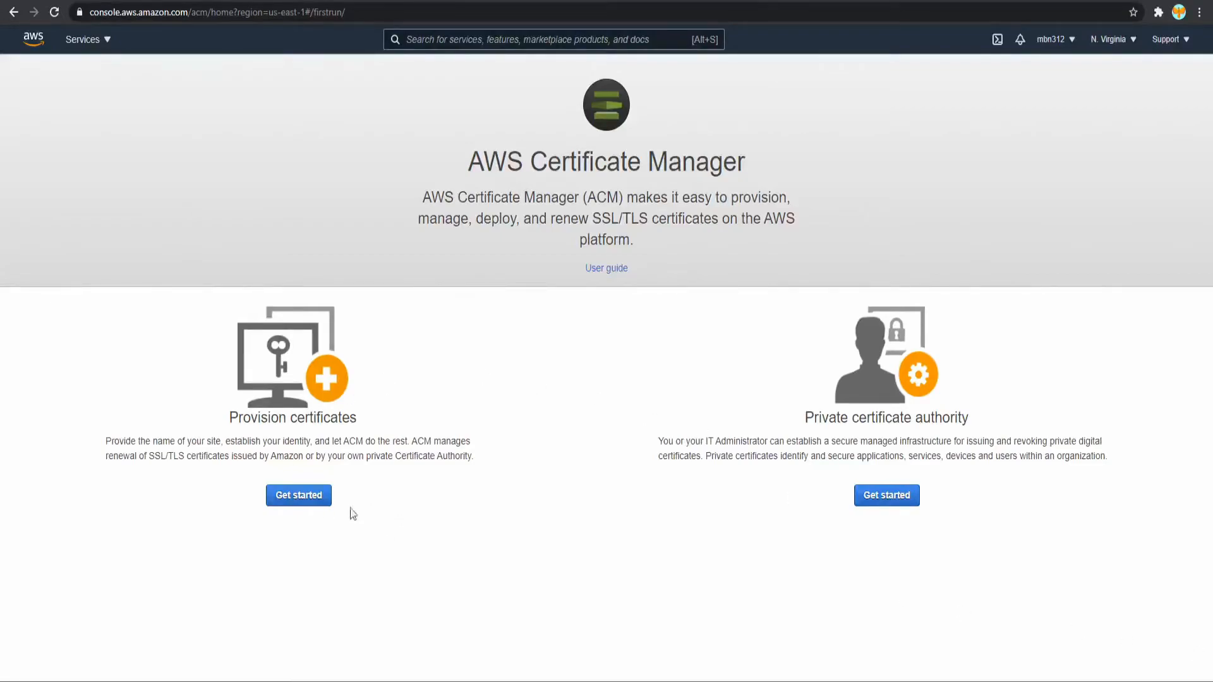
- Switch to AWS Certificate Manager, start a public certificate request and enter tutorial-pool.tk as the domain name
{"action": "left_click", "coordinate": [310, 504]}
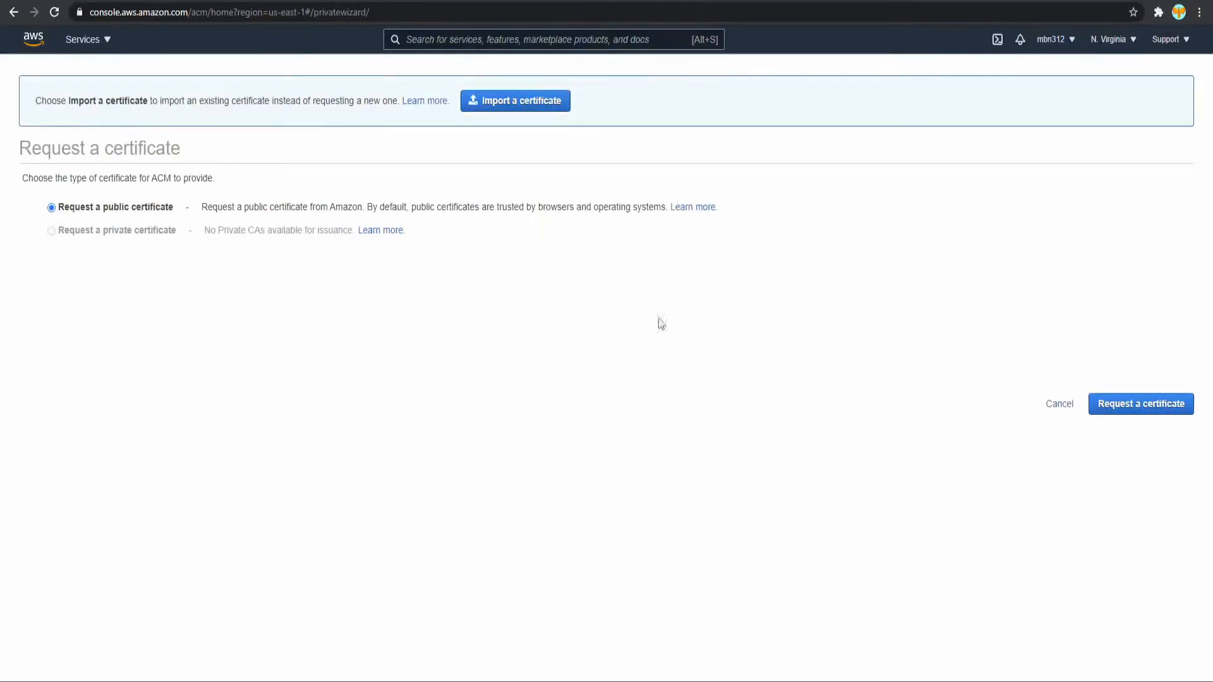
{"action": "left_click", "coordinate": [1141, 404]}
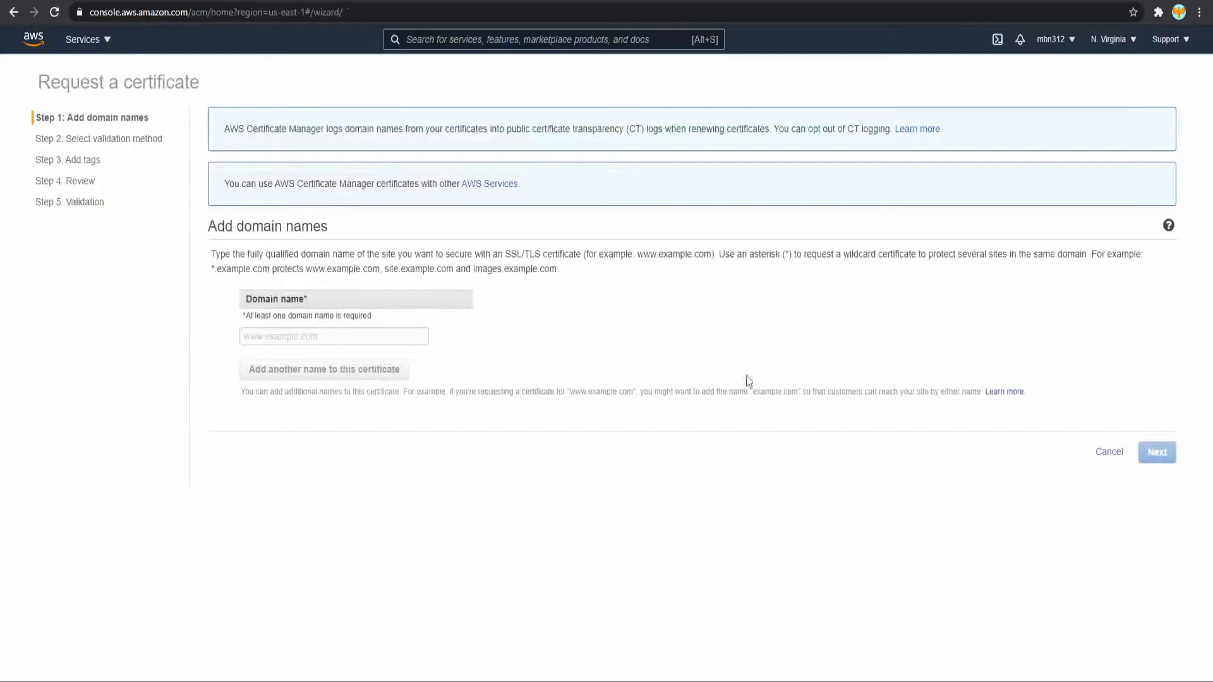
{"action": "left_click", "coordinate": [295, 335]}
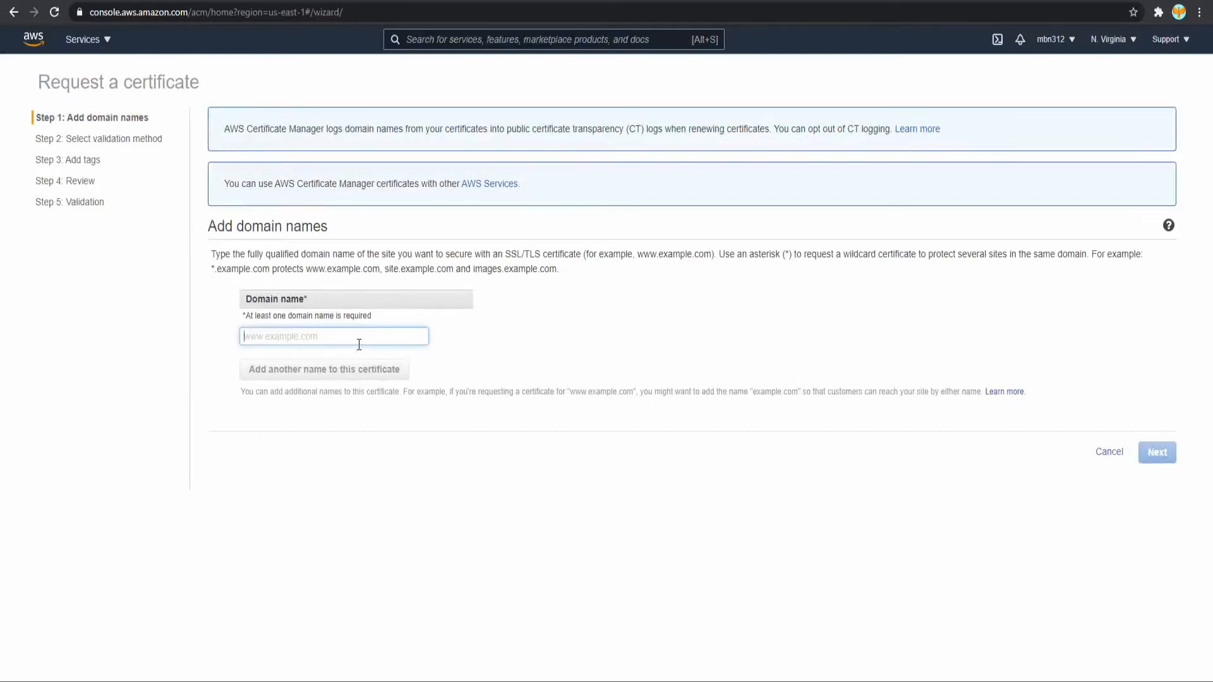
{"action": "type", "text": "tutorial-pool.tk"}
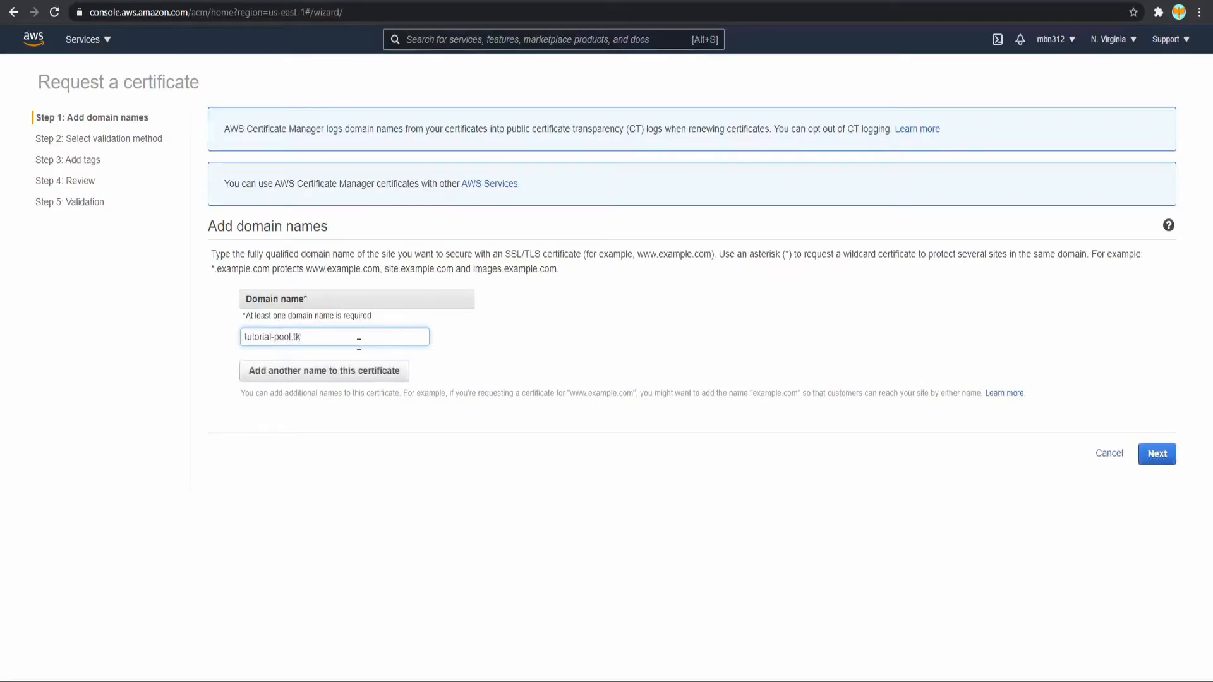
{"action": "left_click", "coordinate": [346, 373]}
{"action": "left_click", "coordinate": [320, 365]}
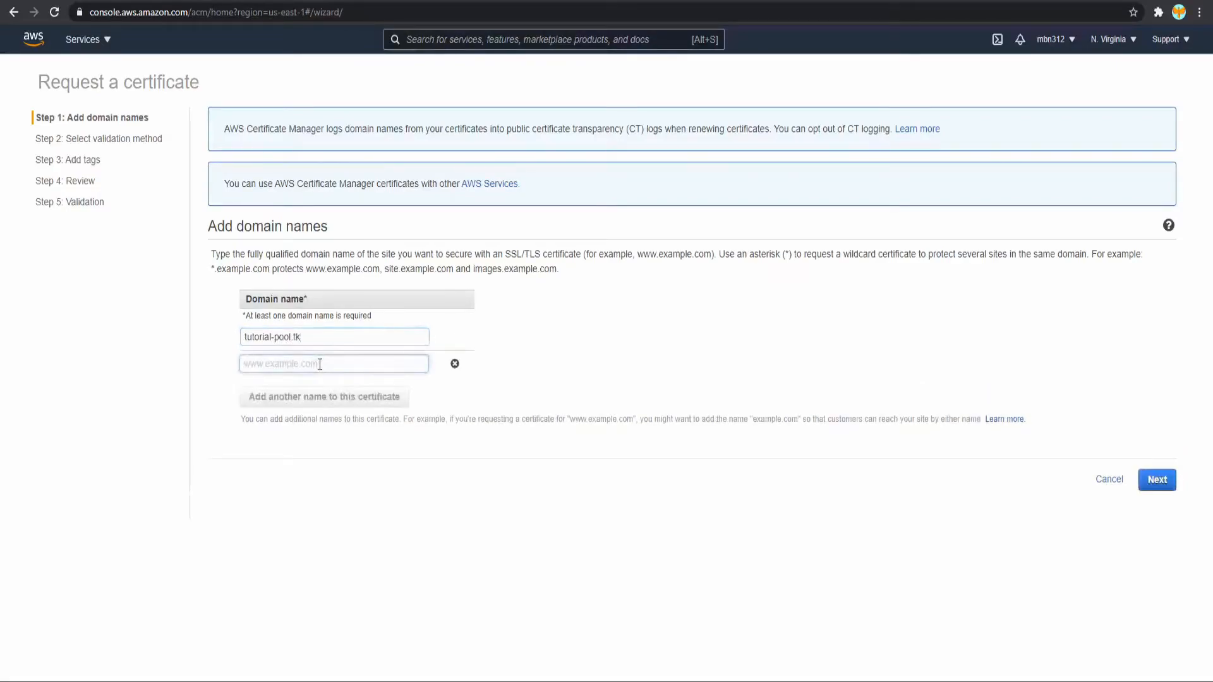
{"action": "type", "text": "www"}
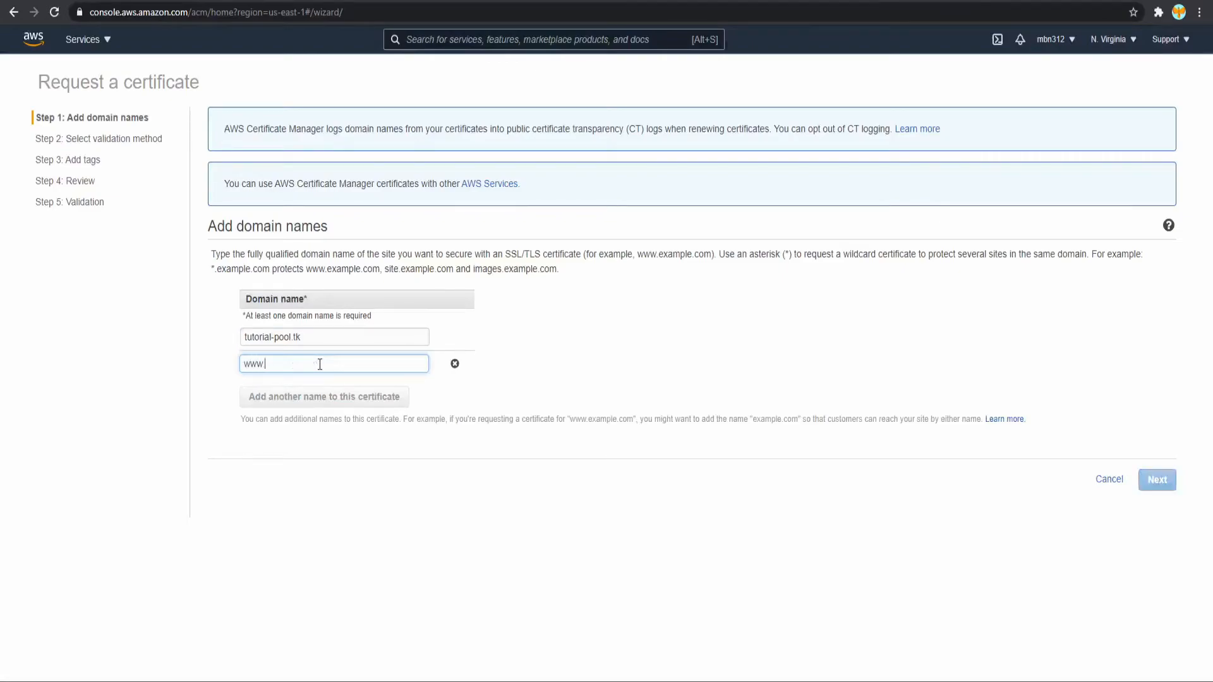
{"action": "type", "text": ".tutproa"}
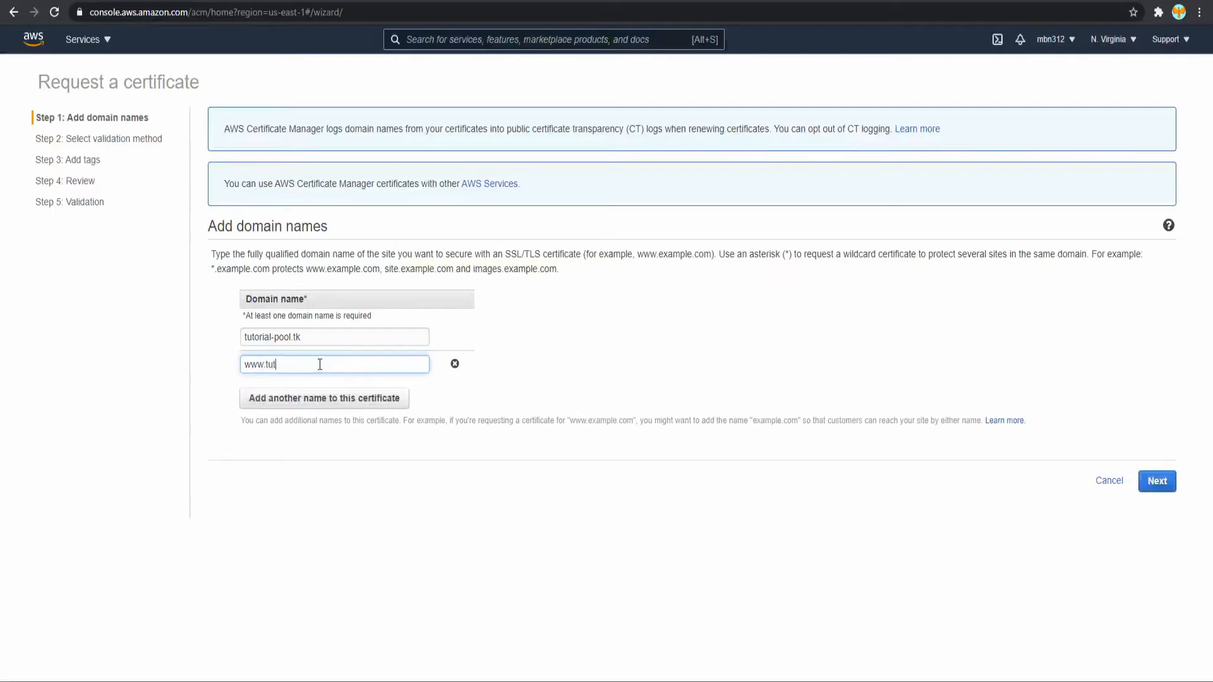
{"action": "key", "text": "BackSpace"}
{"action": "key", "text": "BackSpace"}
{"action": "key", "text": "BackSpace"}
{"action": "key", "text": "BackSpace"}
{"action": "type", "text": "orial-pool.tk"}
{"action": "left_click", "coordinate": [455, 364]}
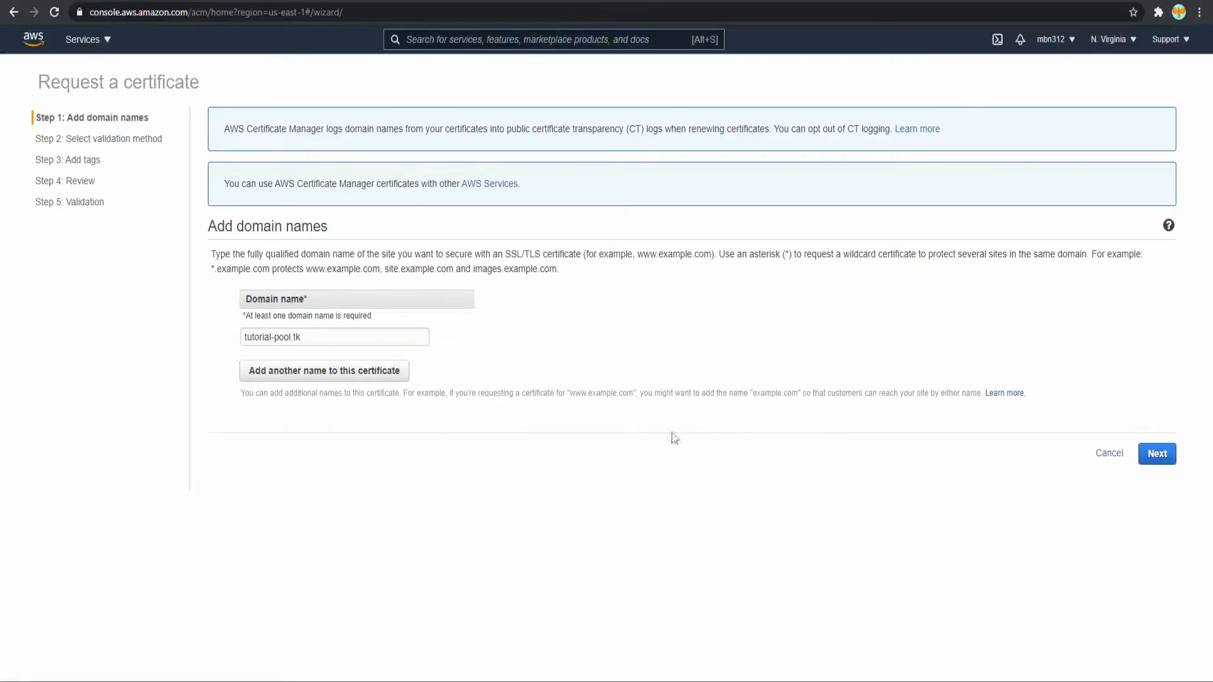
- Accept the domain name, keep DNS validation as the validation method and continue to the certificate tags
{"action": "left_click", "coordinate": [1157, 453]}
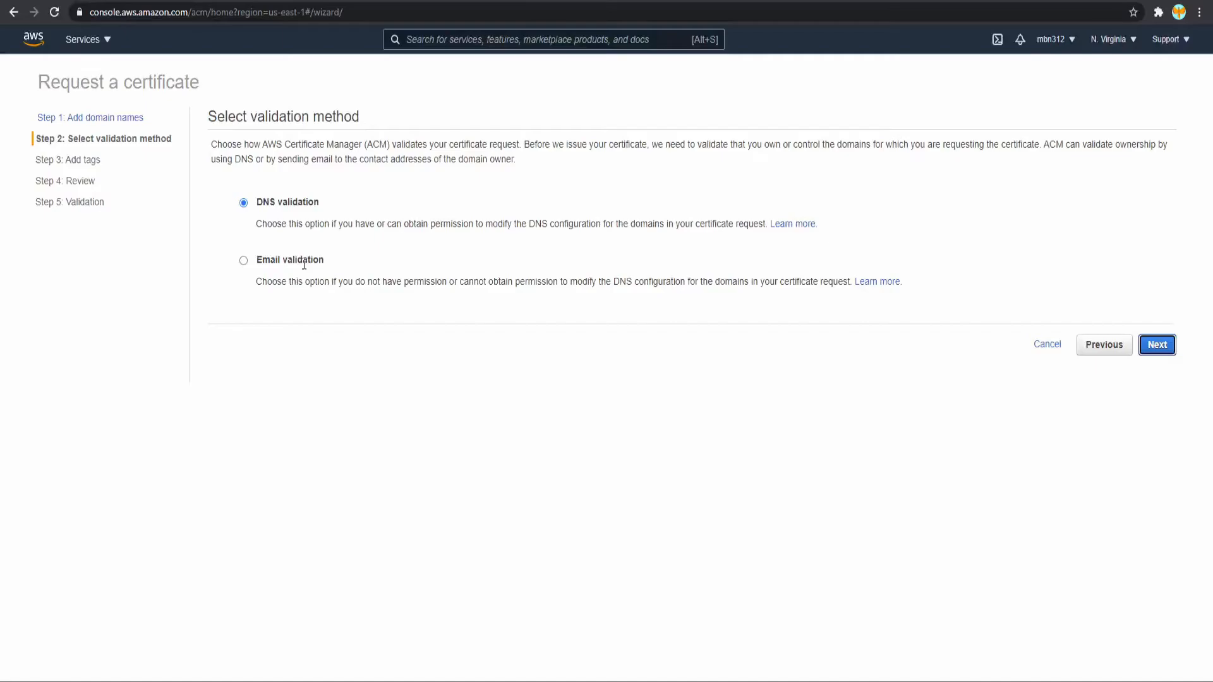
{"action": "left_click", "coordinate": [1155, 346]}
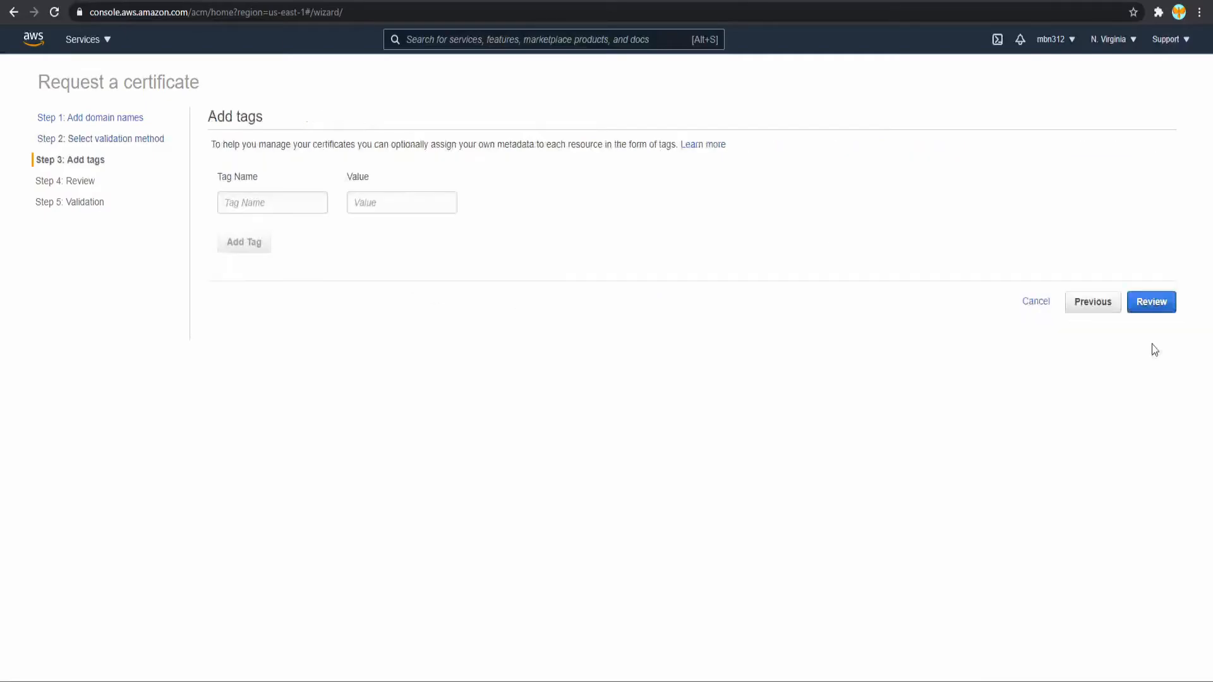
- Skip the tags, confirm the certificate request and expand the validation details for tutorial-pool.tk
{"action": "left_click", "coordinate": [1150, 303]}
{"action": "left_click", "coordinate": [1130, 469]}
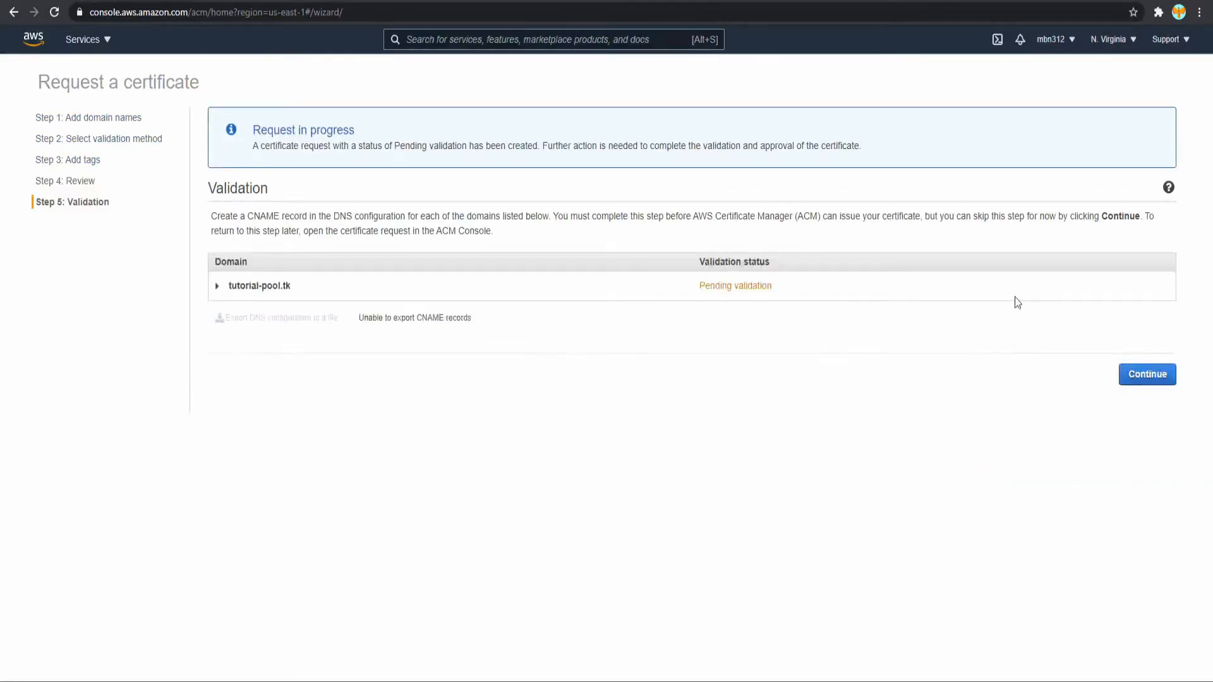
{"action": "left_click", "coordinate": [217, 285]}
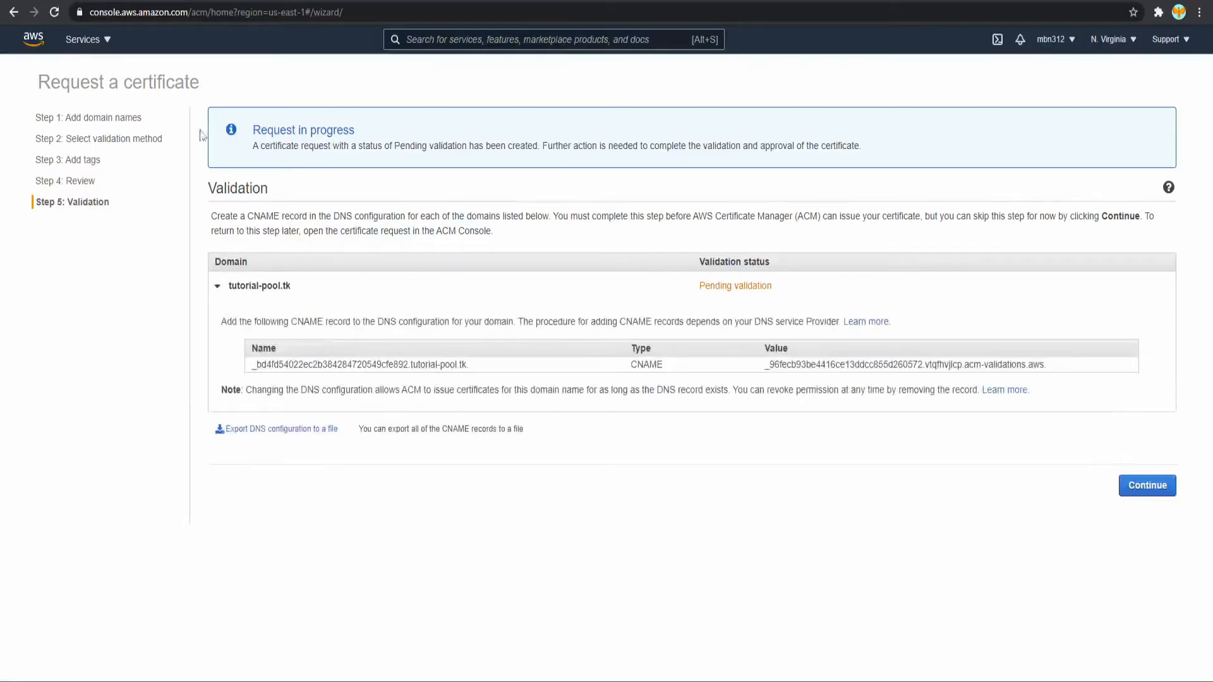
- Copy the validation record's name from the certificate request and set the new Freenom DNS record's type to CNAME
{"action": "left_click", "coordinate": [292, 364]}
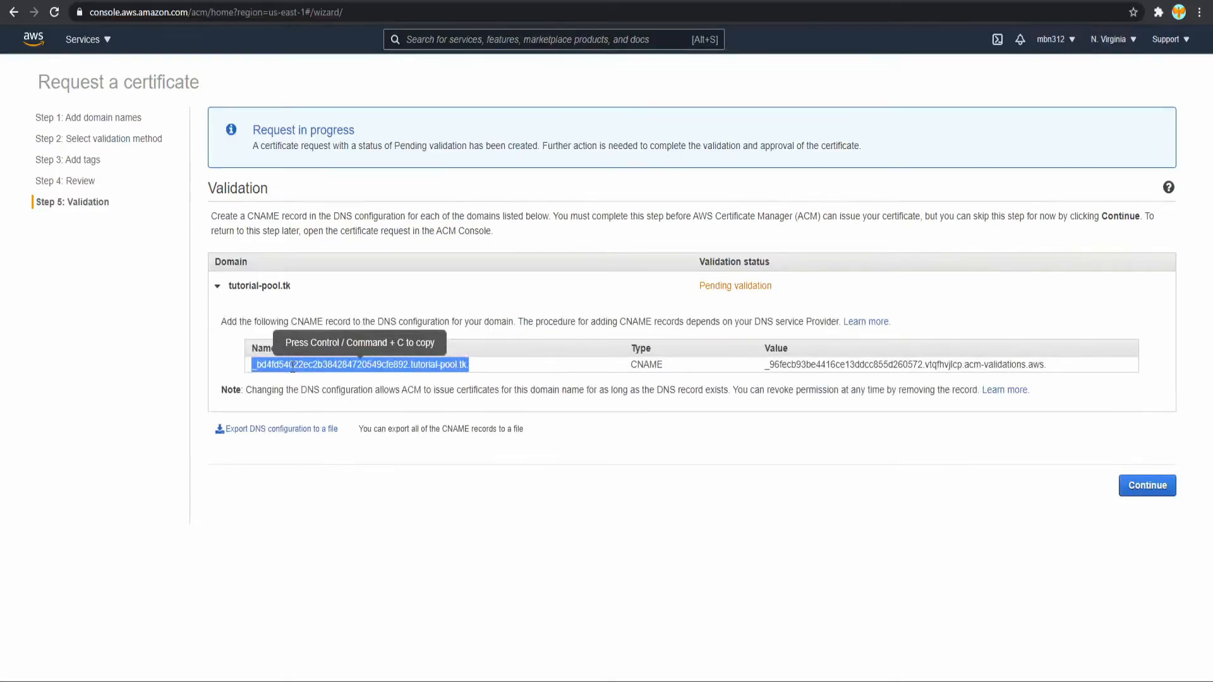
{"action": "key", "text": "ctrl+c"}
{"action": "key", "text": "ctrl+Tab"}
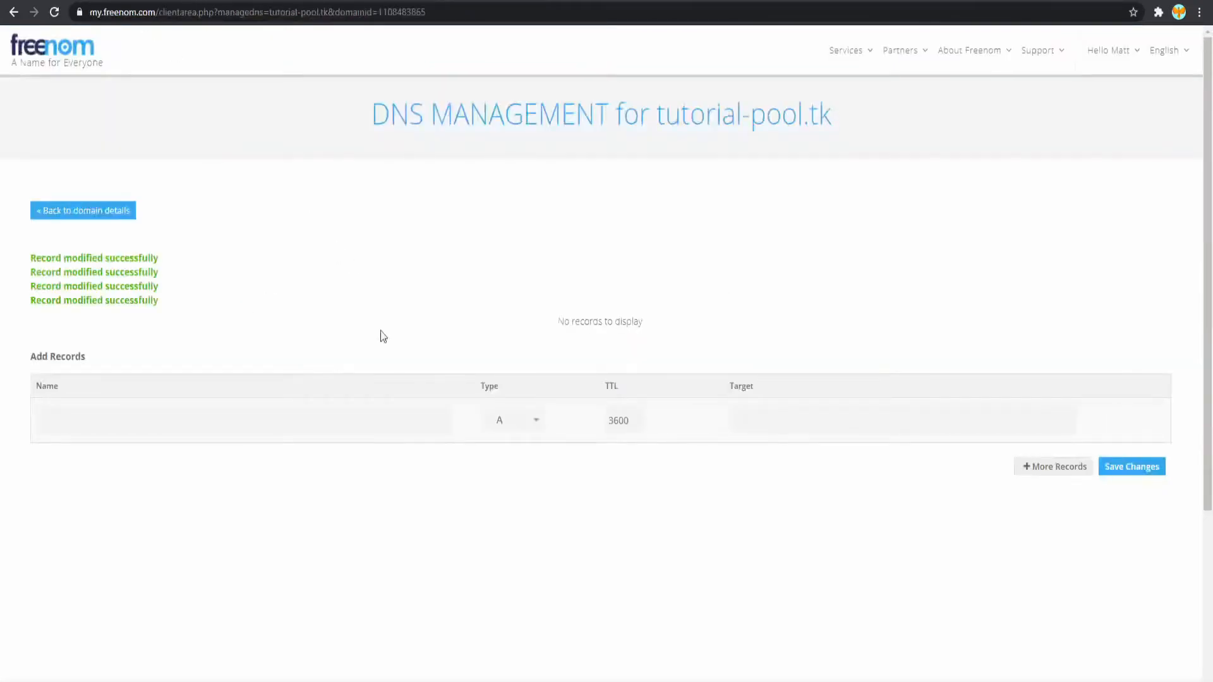
{"action": "left_click", "coordinate": [534, 423]}
{"action": "left_click", "coordinate": [524, 475]}
- Copy the validation record's value from AWS and paste it as the target of the new CNAME record in Freenom
{"action": "left_click", "coordinate": [528, 1]}
{"action": "left_click", "coordinate": [362, 364]}
{"action": "left_click", "coordinate": [152, 0]}
{"action": "left_click", "coordinate": [531, 1]}
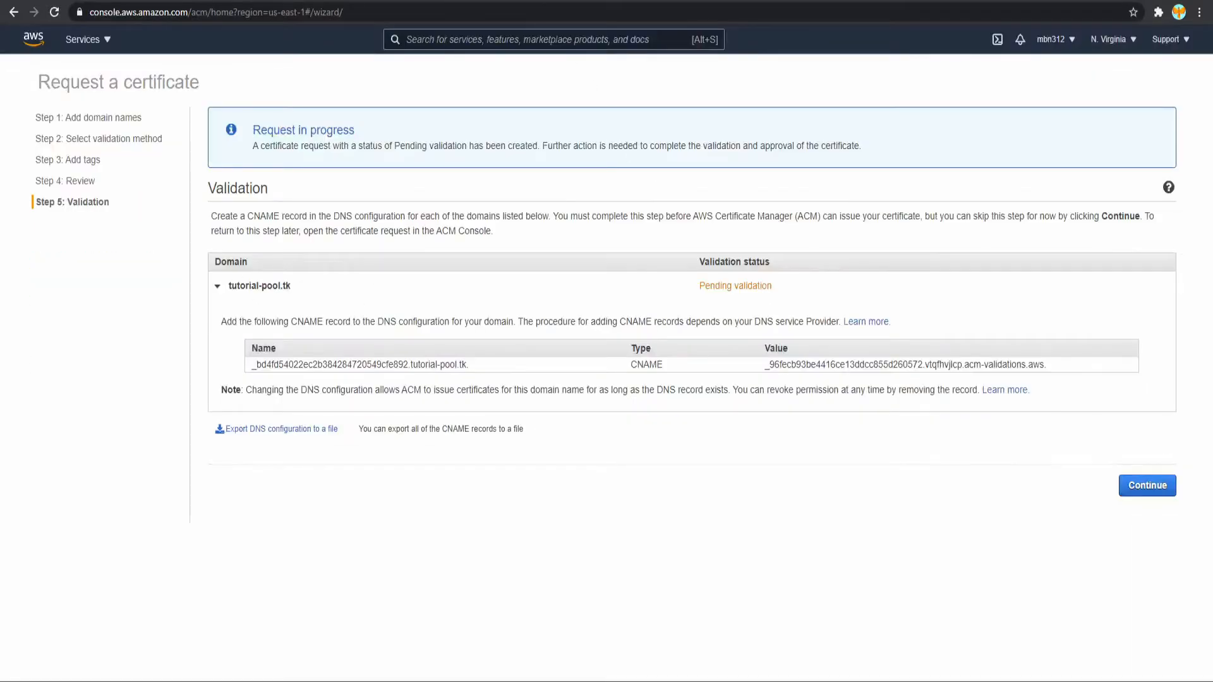
{"action": "left_click", "coordinate": [833, 370]}
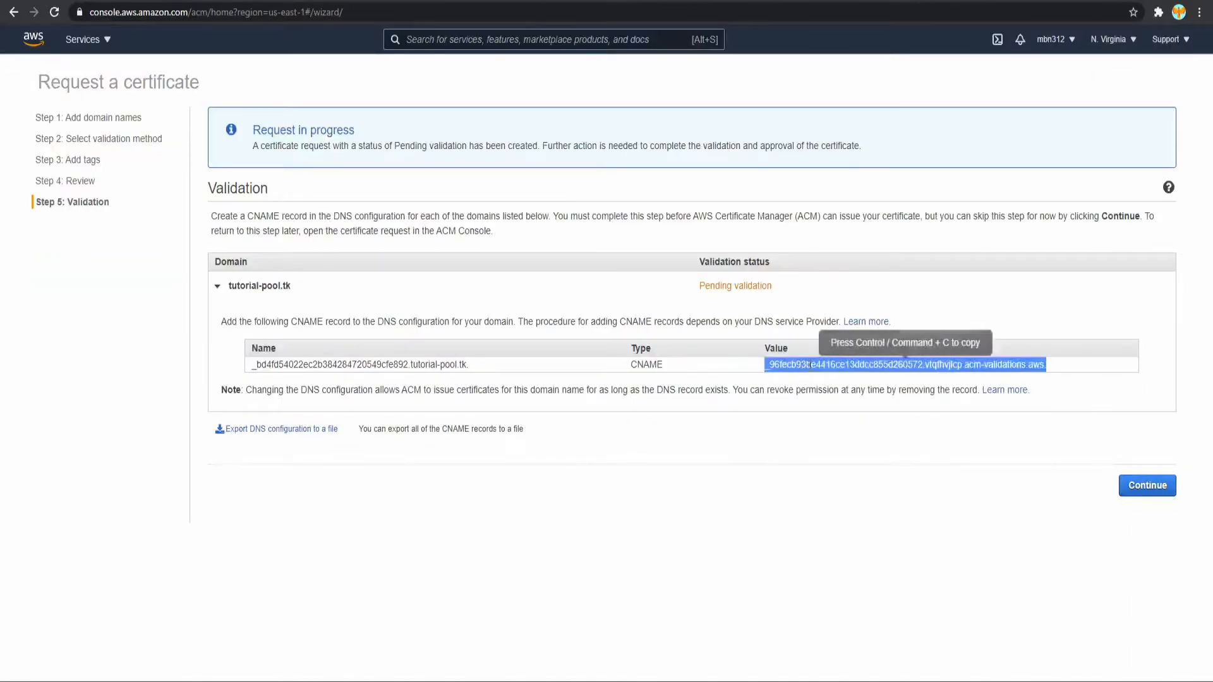
{"action": "left_click", "coordinate": [152, 1]}
{"action": "key", "text": "ctrl+v"}
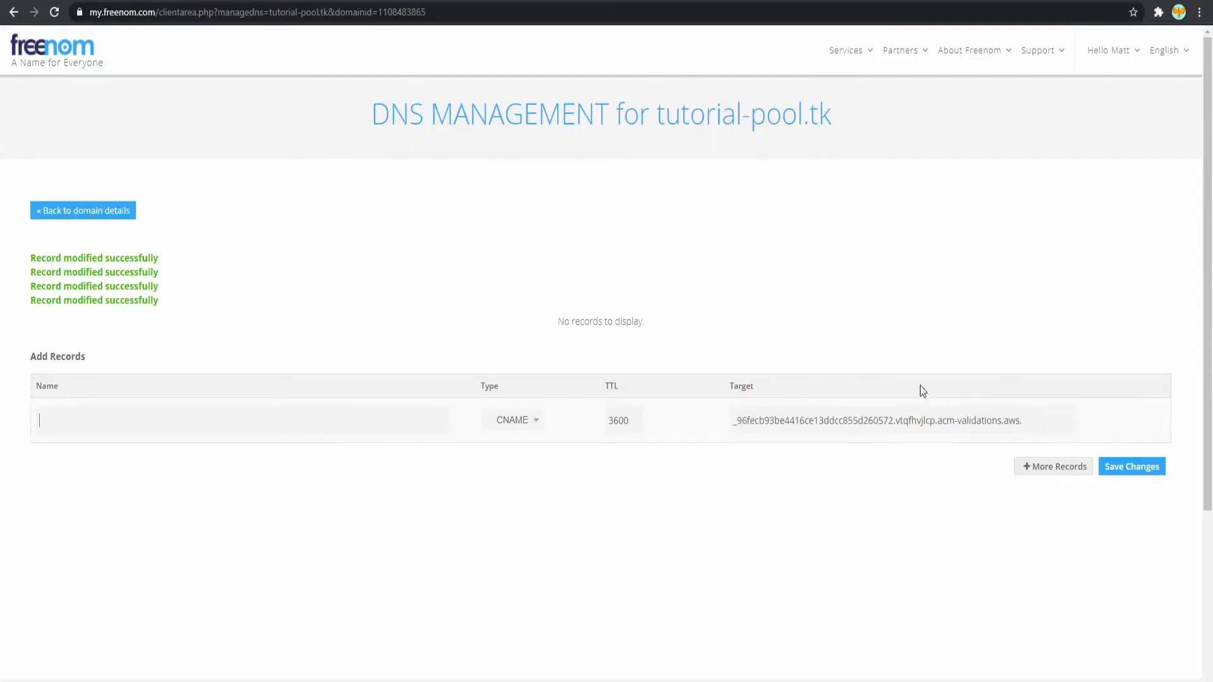
- Return to the AWS certificate request, review the CNAME record for tutorial-pool.tk and collapse its details
{"action": "left_click", "coordinate": [515, 1]}
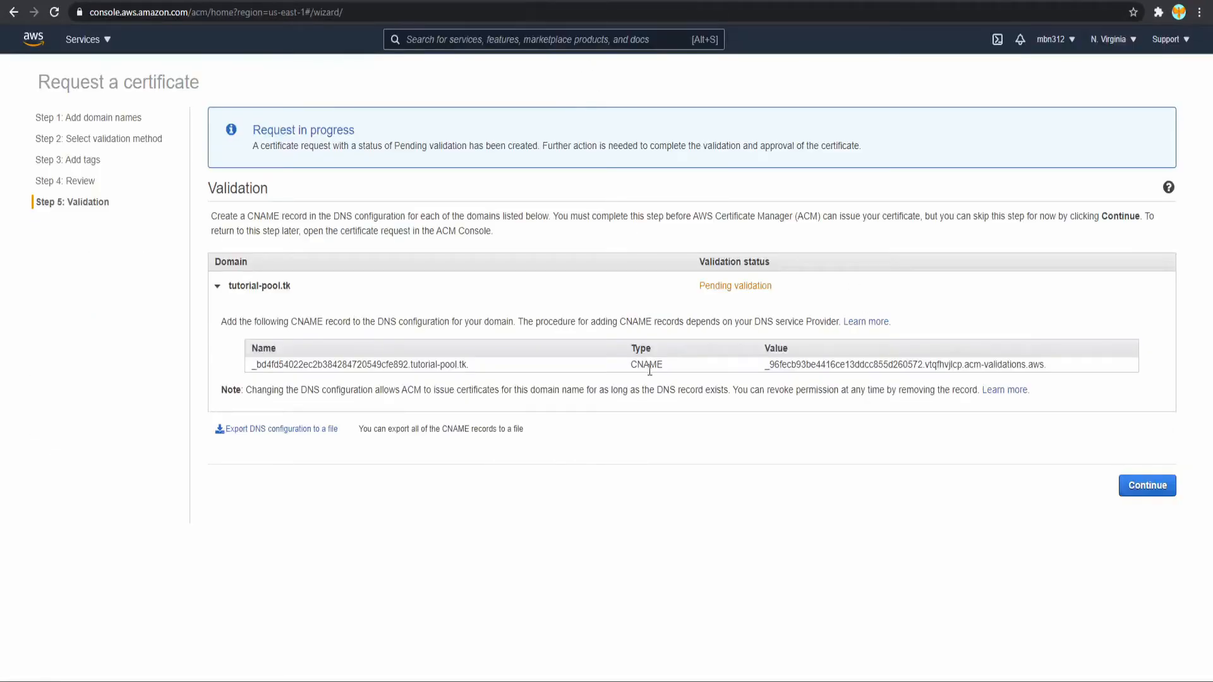
{"action": "triple_click", "coordinate": [968, 365]}
{"action": "left_click", "coordinate": [968, 326]}
{"action": "left_click", "coordinate": [218, 287]}
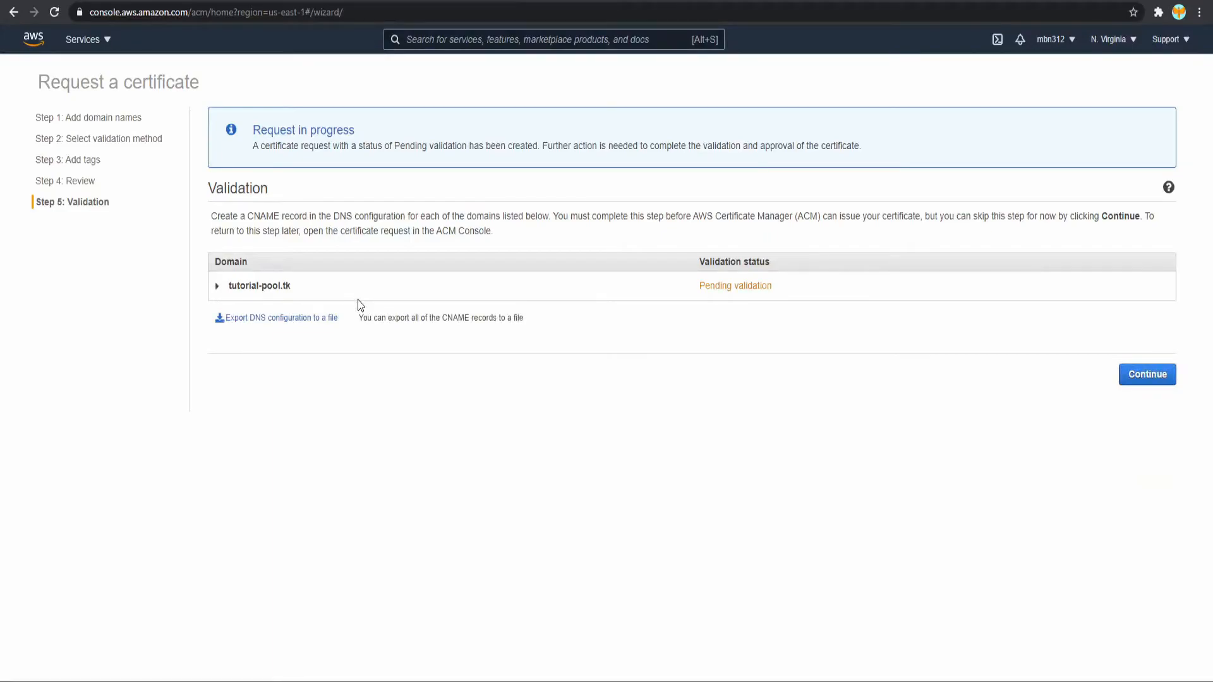
{"action": "double_click", "coordinate": [271, 285]}
{"action": "left_click", "coordinate": [313, 287]}
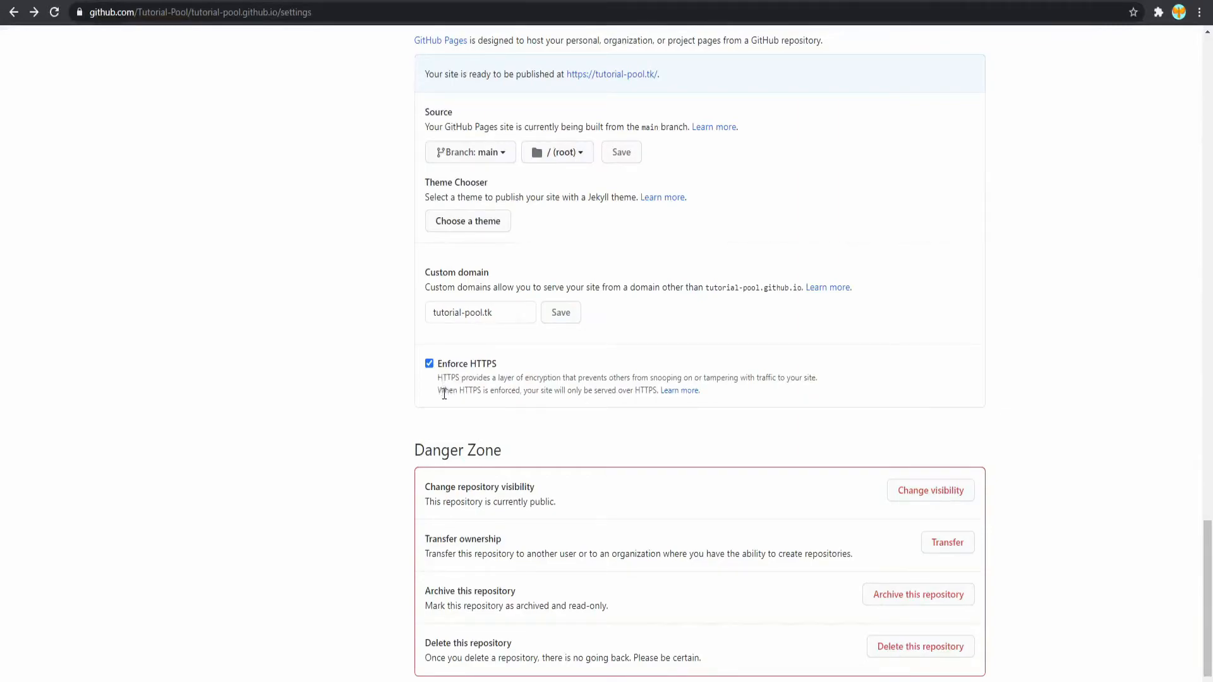
- Review the custom domain and HTTPS options in the GitHub Pages settings and view the tutorial-pool.github.io home page
{"action": "scroll", "coordinate": [444, 394], "scroll_direction": "up", "scroll_amount": 1}
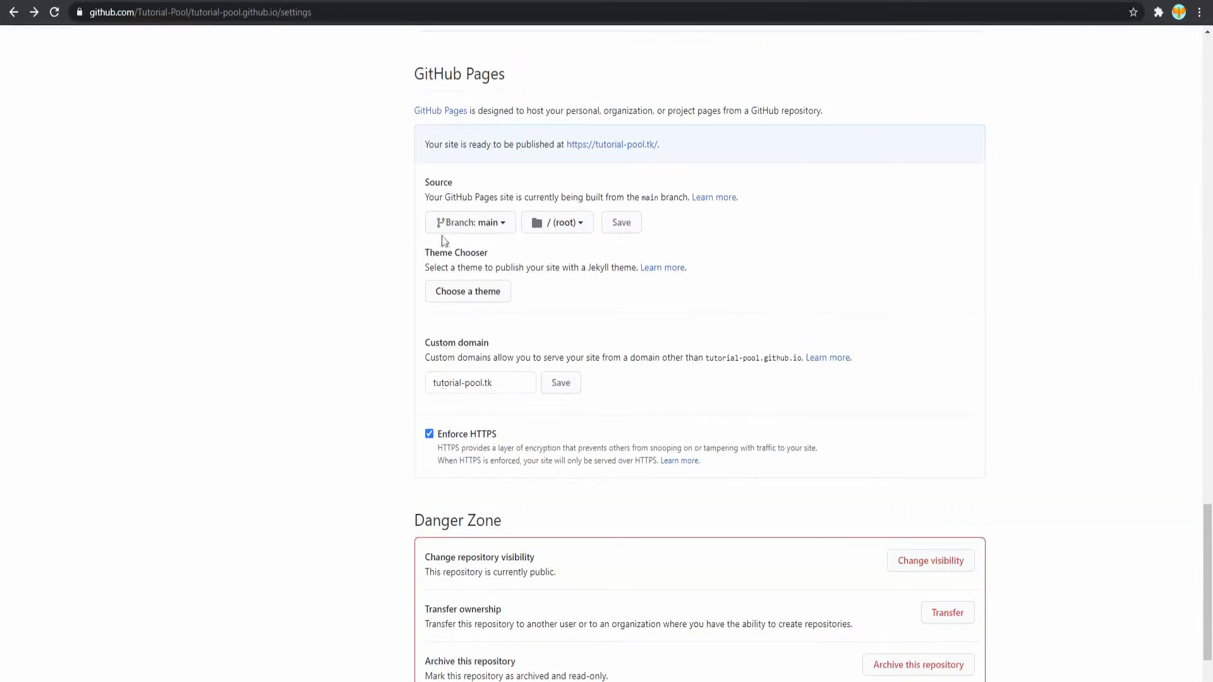
{"action": "left_click", "coordinate": [450, 0]}
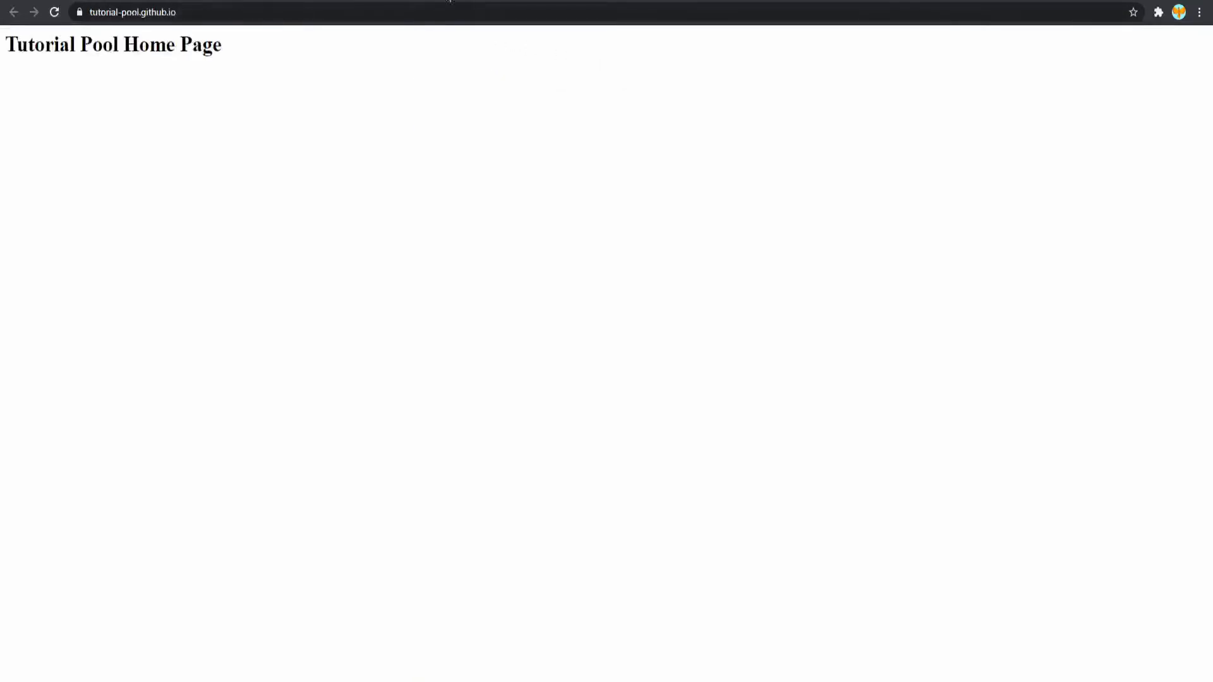
{"action": "left_click", "coordinate": [453, 0]}
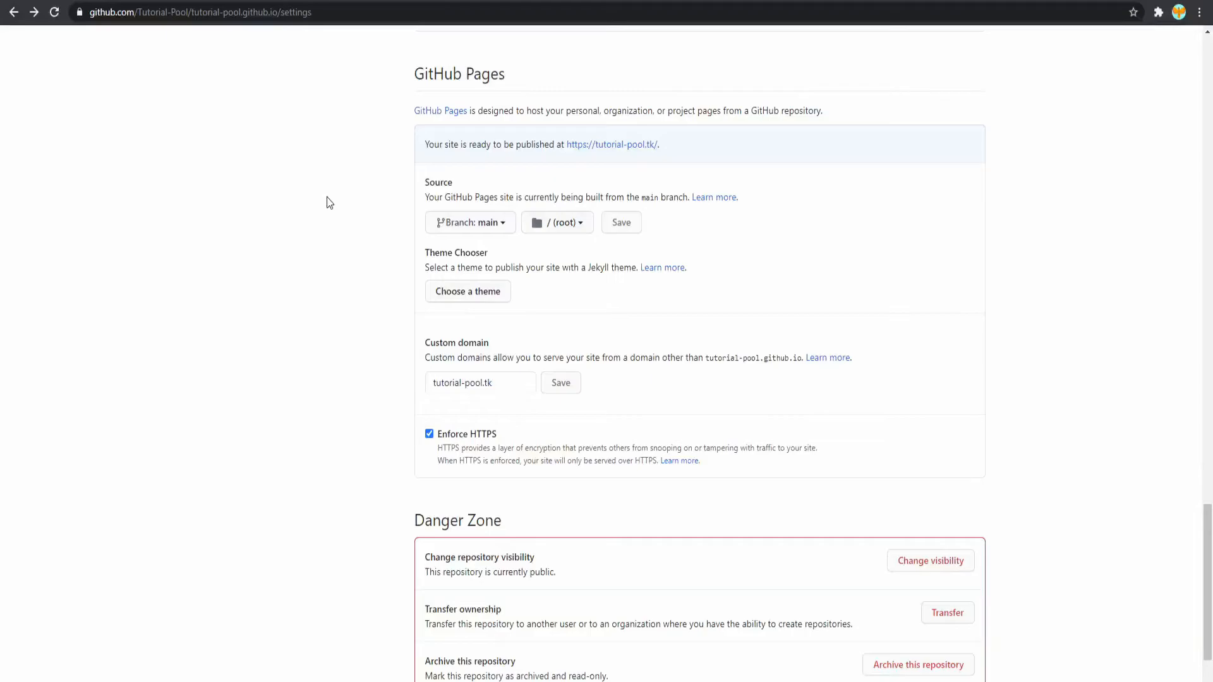
- Return to the tutorial-pool.github.io repository's code and start a new file named poolmeta.json
{"action": "scroll", "coordinate": [330, 196], "scroll_direction": "up", "scroll_amount": 15}
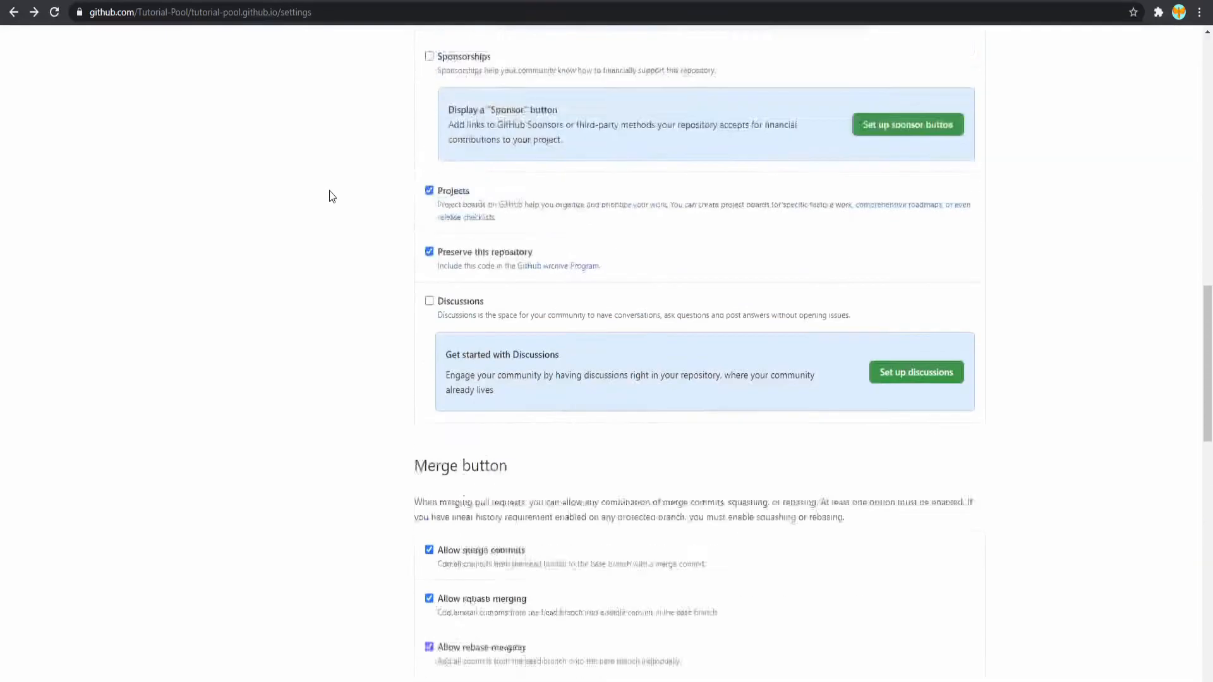
{"action": "scroll", "coordinate": [329, 196], "scroll_direction": "up", "scroll_amount": 13}
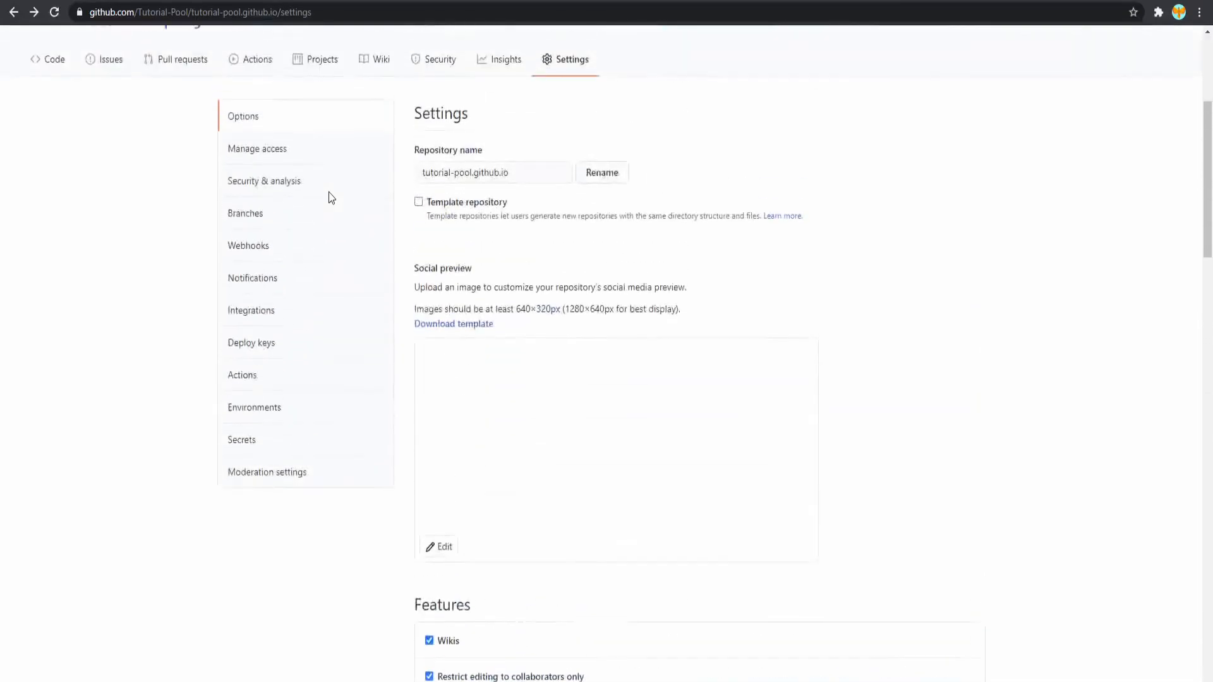
{"action": "scroll", "coordinate": [329, 195], "scroll_direction": "up", "scroll_amount": 4}
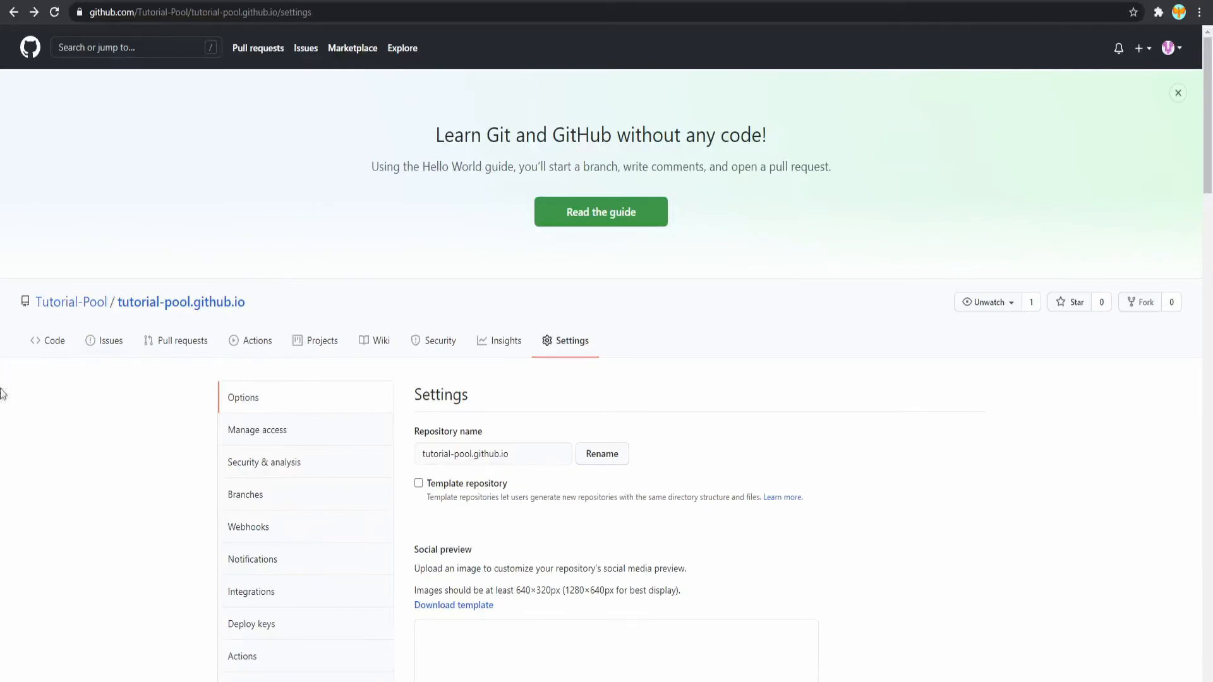
{"action": "left_click", "coordinate": [200, 306]}
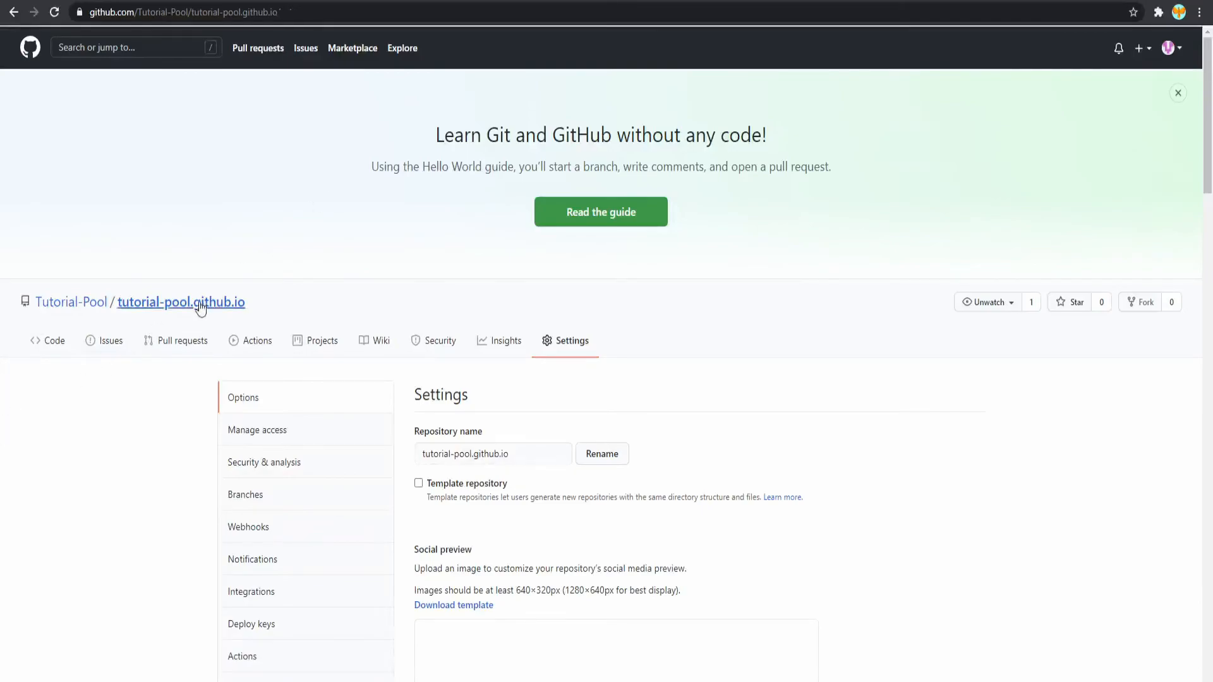
{"action": "scroll", "coordinate": [382, 383], "scroll_direction": "down", "scroll_amount": 1}
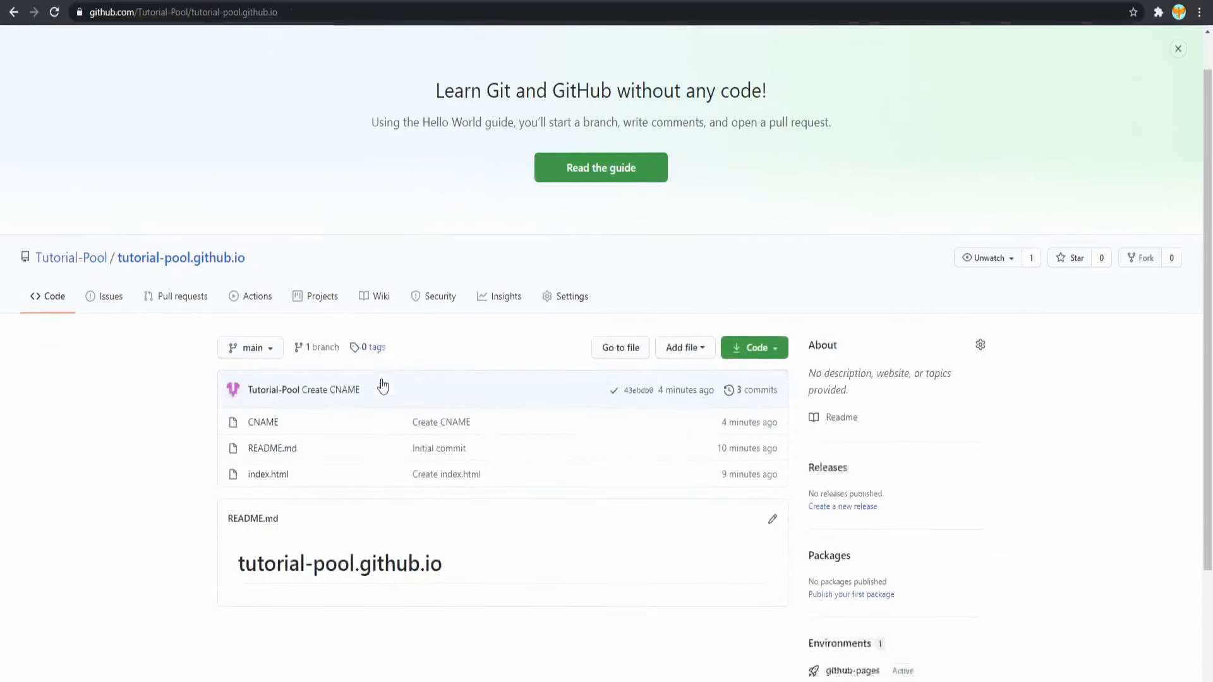
{"action": "scroll", "coordinate": [381, 386], "scroll_direction": "down", "scroll_amount": 2}
{"action": "left_click", "coordinate": [694, 251]}
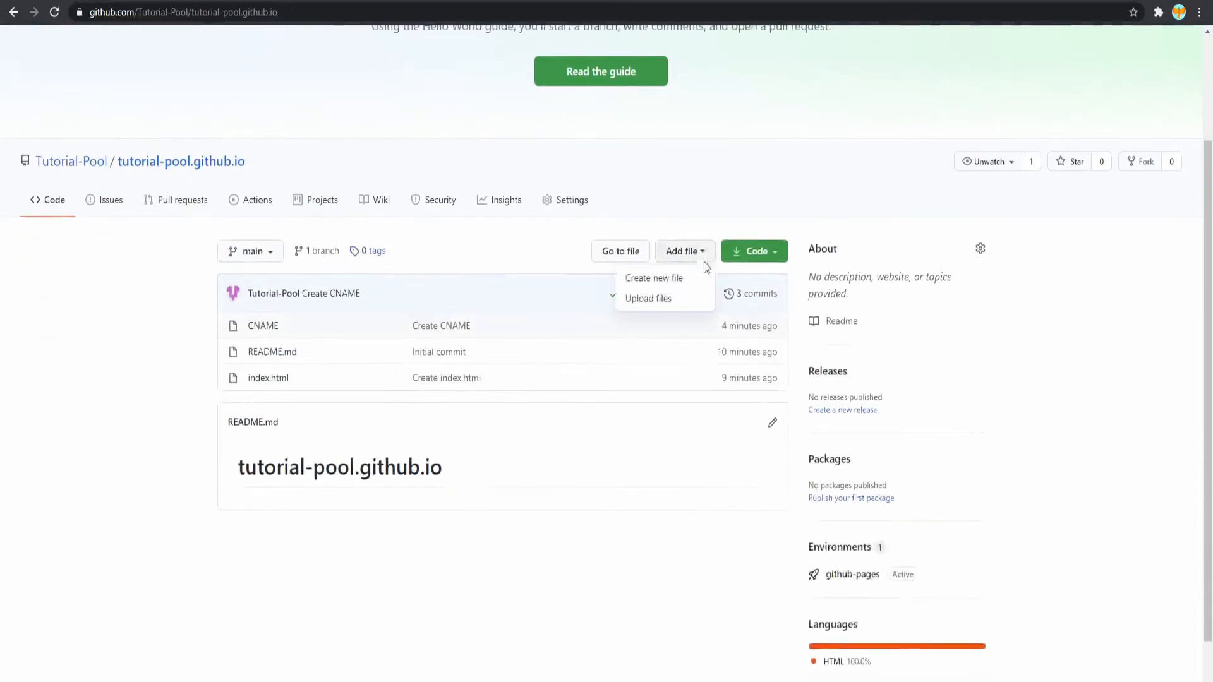
{"action": "left_click", "coordinate": [671, 278]}
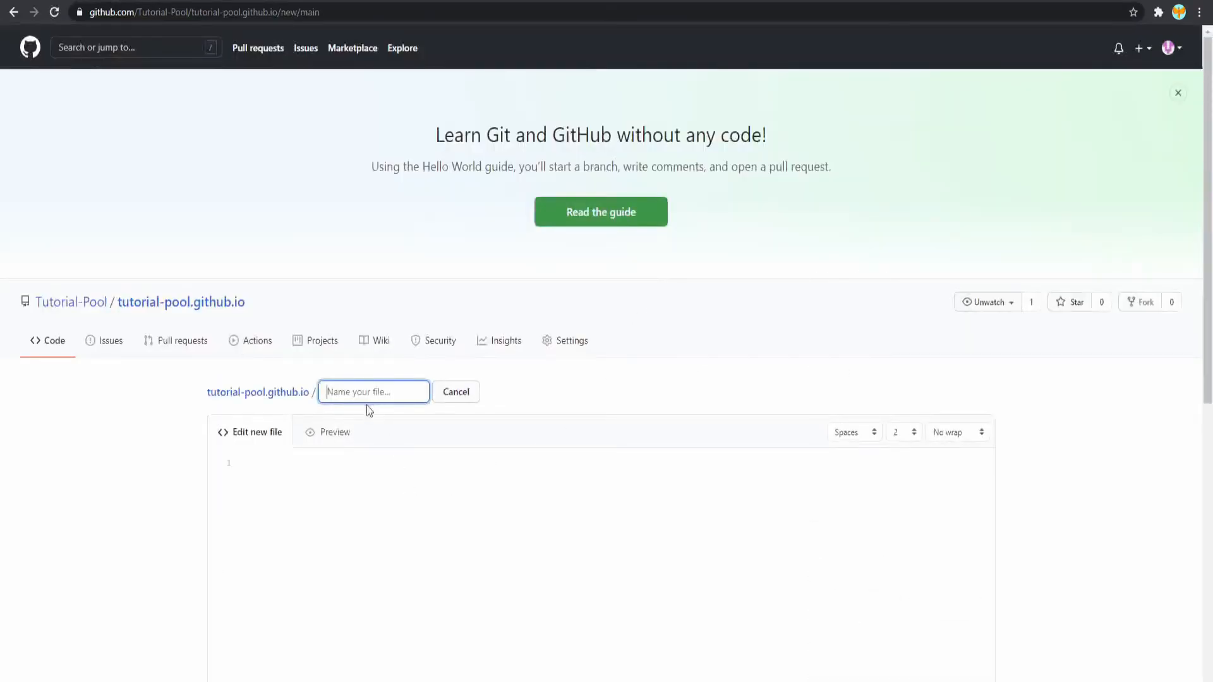
{"action": "type", "text": "poolmeta.json"}
{"action": "left_click", "coordinate": [383, 470]}
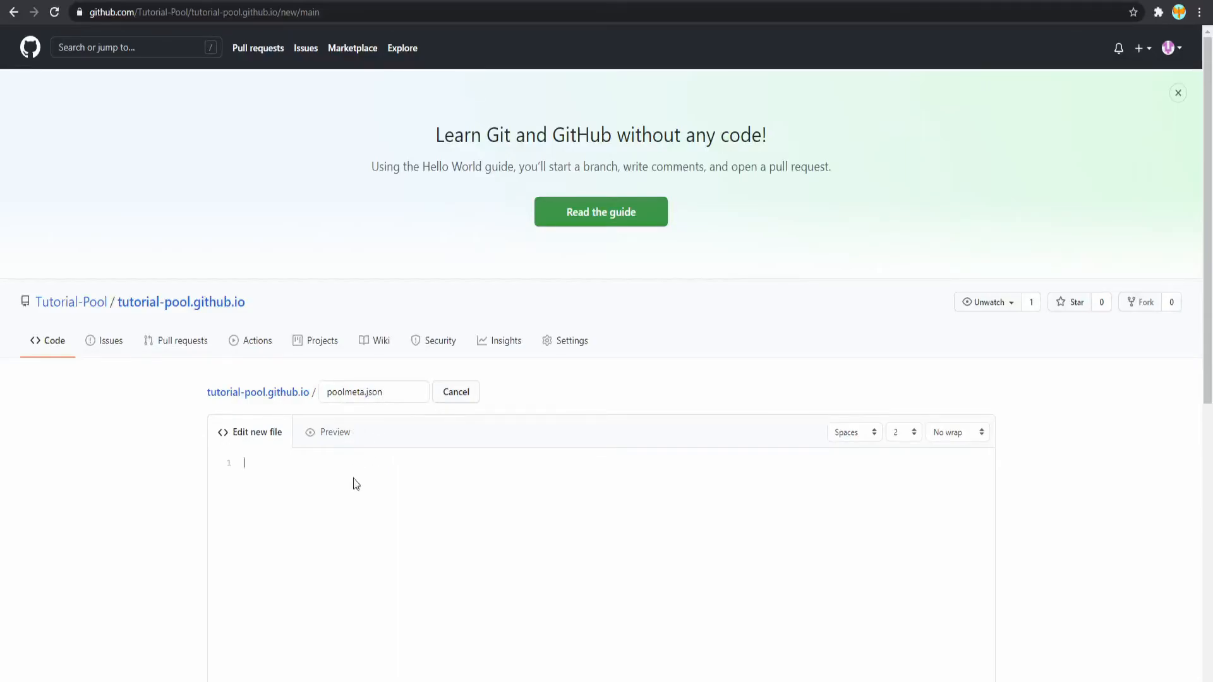
{"action": "type", "text": "{"}
{"action": "type", "text": "\"name\":\"pool name\", \"ticker\":\"TICKER\", \""}
{"action": "type", "text": "de"}
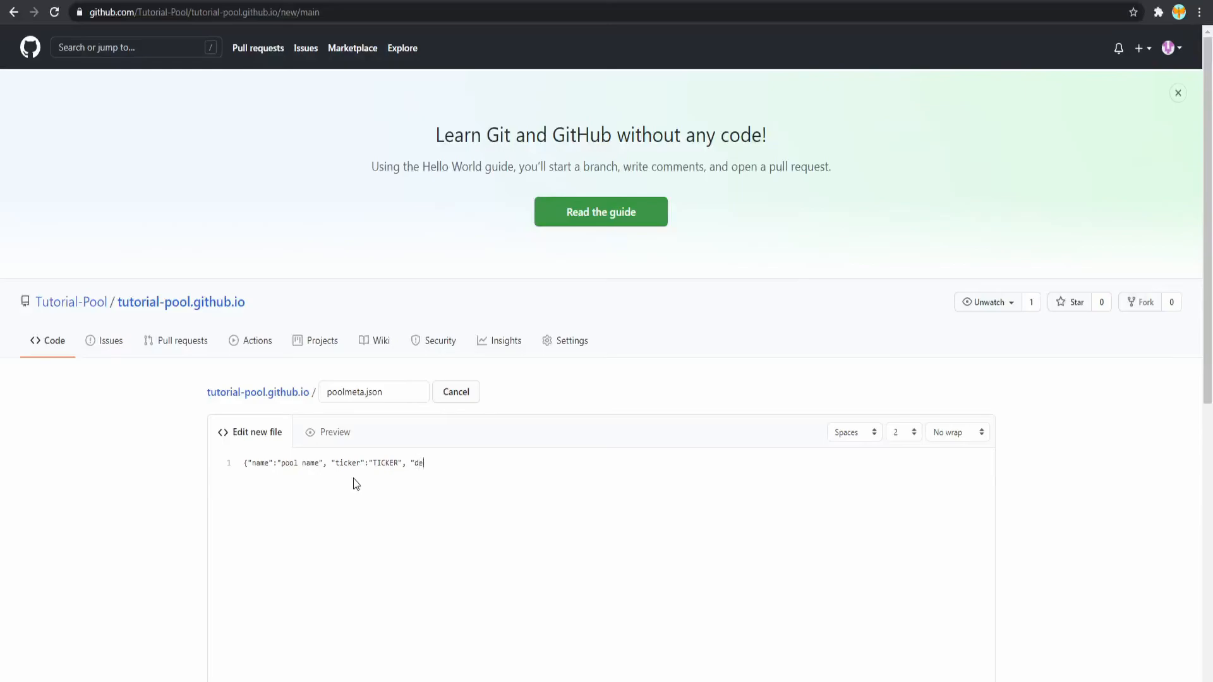
{"action": "type", "text": "scription\":\"description\", \"homepage"}
{"action": "key", "text": "BackSpace"}
{"action": "key", "text": "BackSpace"}
{"action": "key", "text": "BackSpace"}
{"action": "key", "text": "BackSpace"}
{"action": "type", "text": "page\":\"https://"}
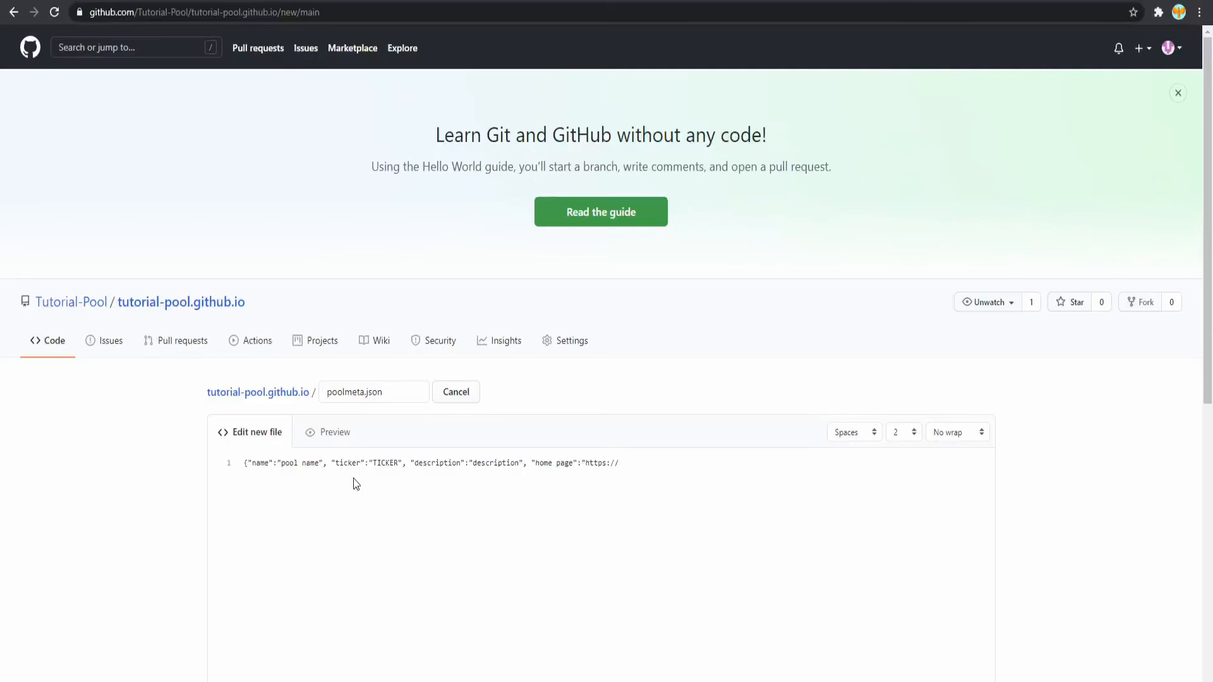
{"action": "type", "text": "tutorial-pool.tk\", \"nonce\":\"12312412\", \"extend"}
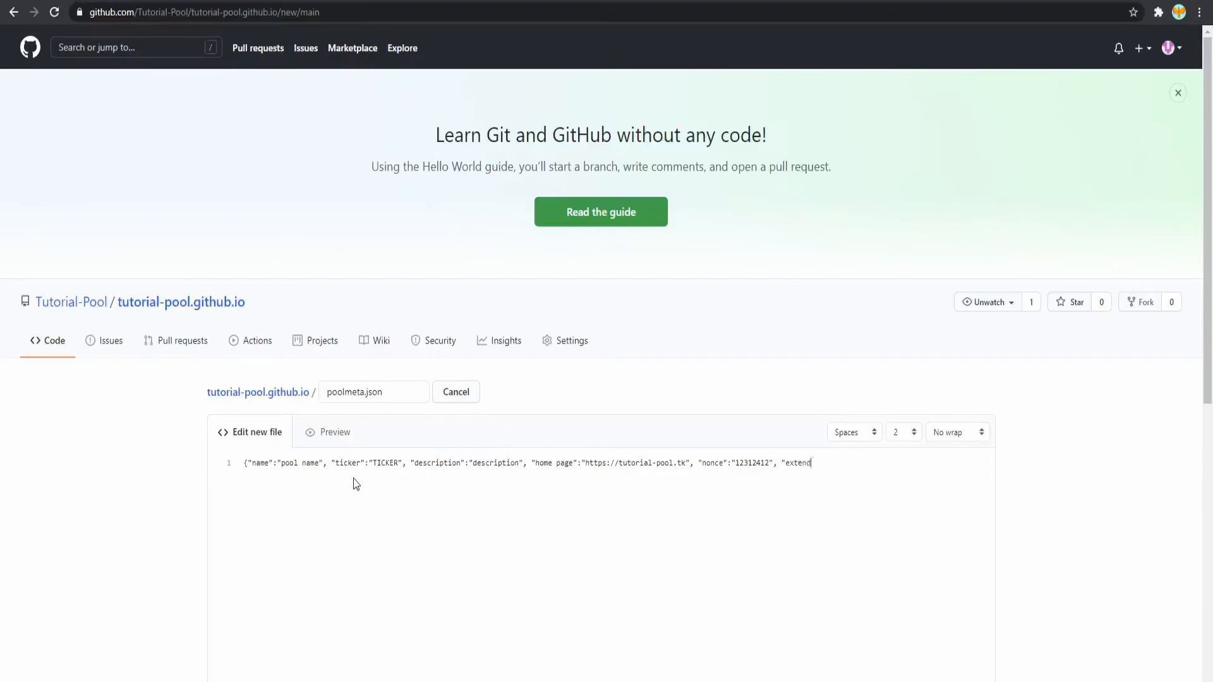
{"action": "type", "text": "ed\":\"ht"}
{"action": "key", "text": "BackSpace"}
{"action": "key", "text": "BackSpace"}
{"action": "left_click_drag", "start_coordinate": [585, 463], "coordinate": [687, 463]}
{"action": "key", "text": "ctrl+c"}
{"action": "left_click", "coordinate": [841, 464]}
{"action": "key", "text": "ctrl+v"}
{"action": "type", "text": "/extendedmeta.json\""}
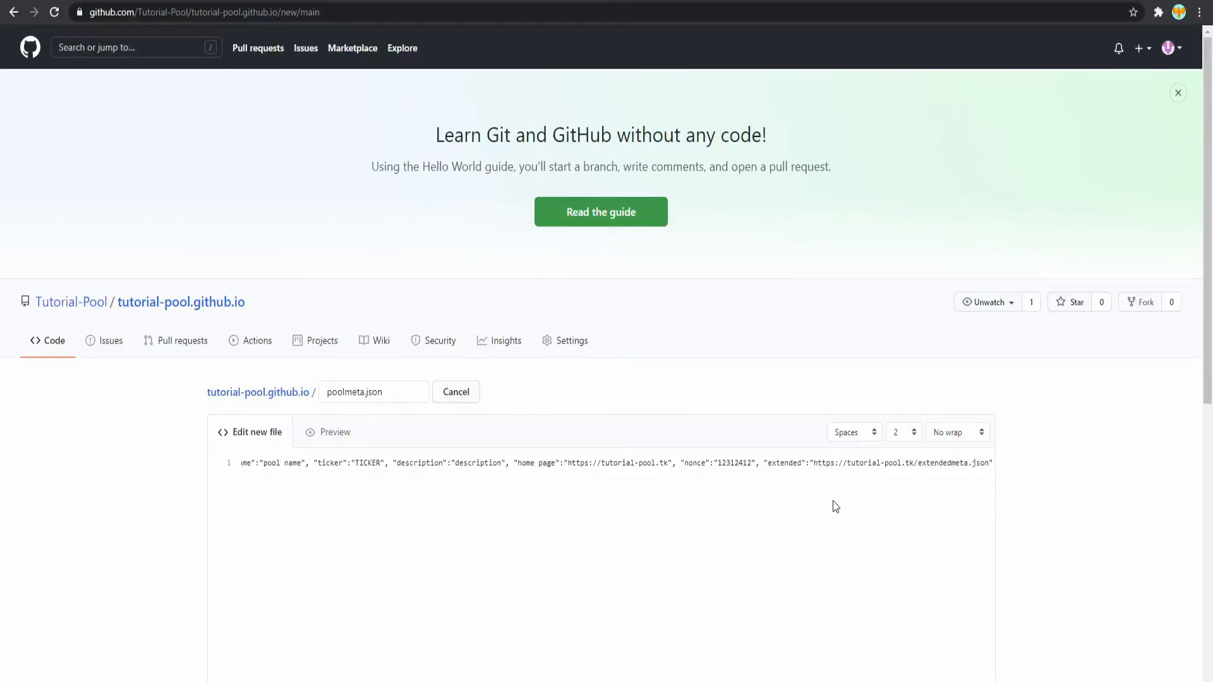
{"action": "type", "text": "}"}
- Commit poolmeta.json directly to the main branch with the default commit message
{"action": "scroll", "coordinate": [820, 503], "scroll_direction": "down", "scroll_amount": 6}
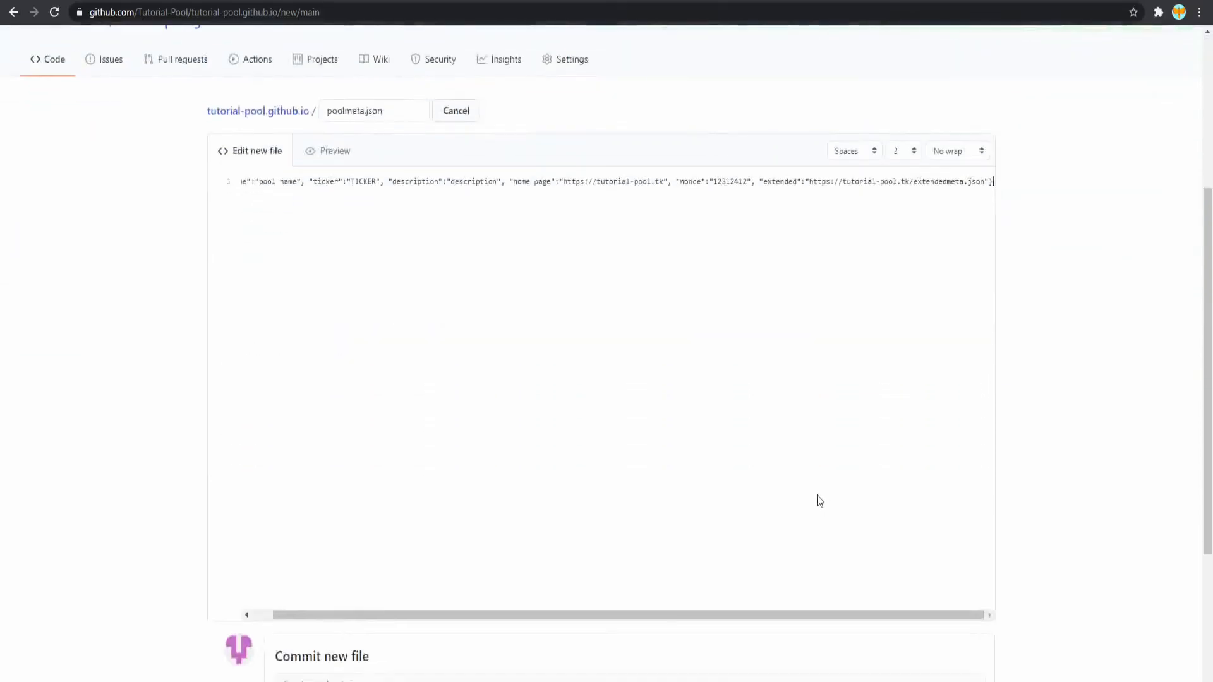
{"action": "scroll", "coordinate": [753, 505], "scroll_direction": "down", "scroll_amount": 2}
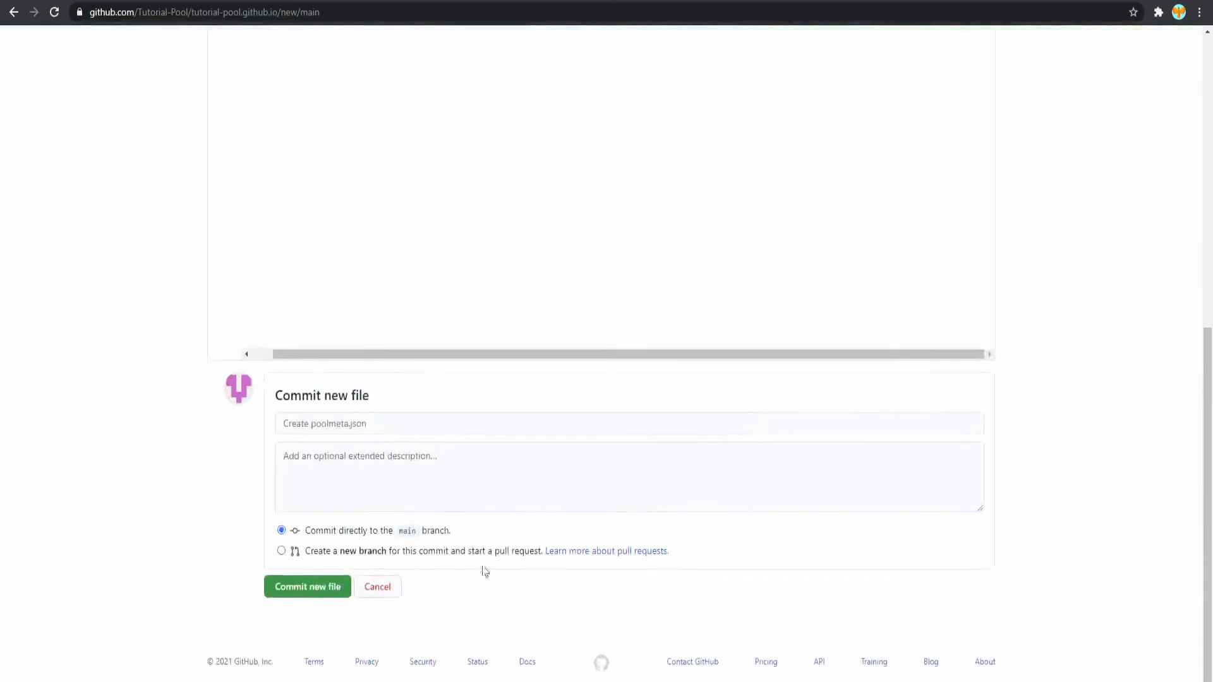
{"action": "left_click", "coordinate": [304, 584]}
{"action": "scroll", "coordinate": [669, 300], "scroll_direction": "up", "scroll_amount": 5}
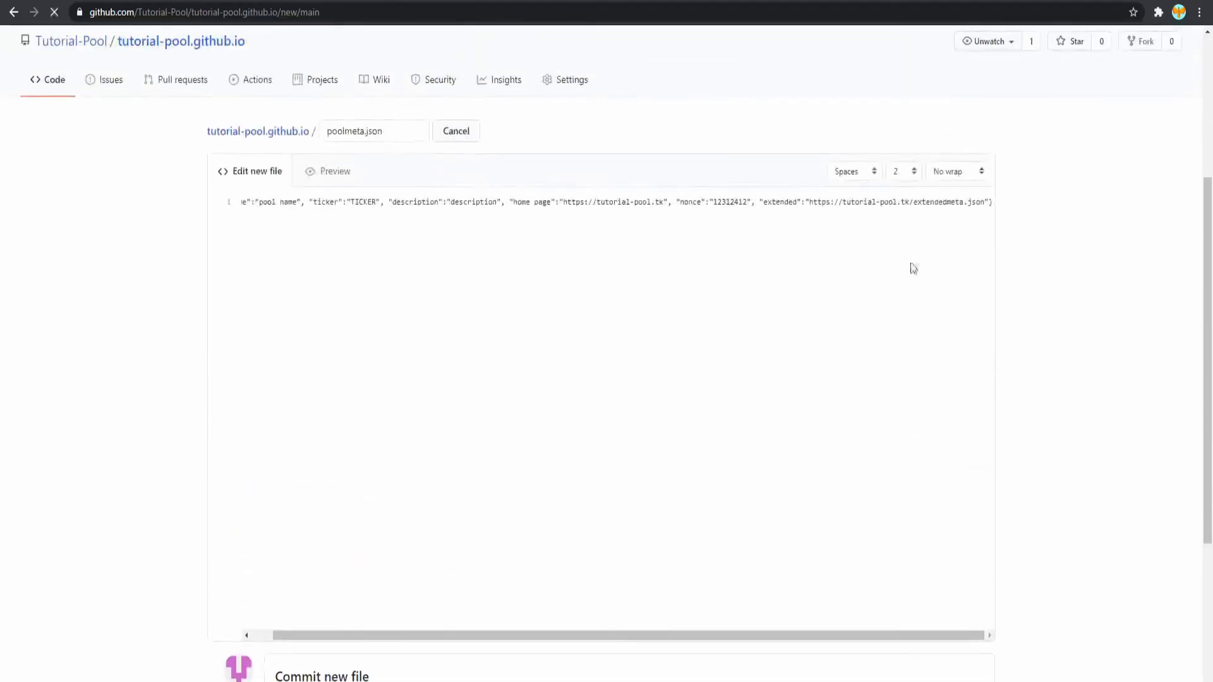
{"action": "scroll", "coordinate": [815, 395], "scroll_direction": "down", "scroll_amount": 3}
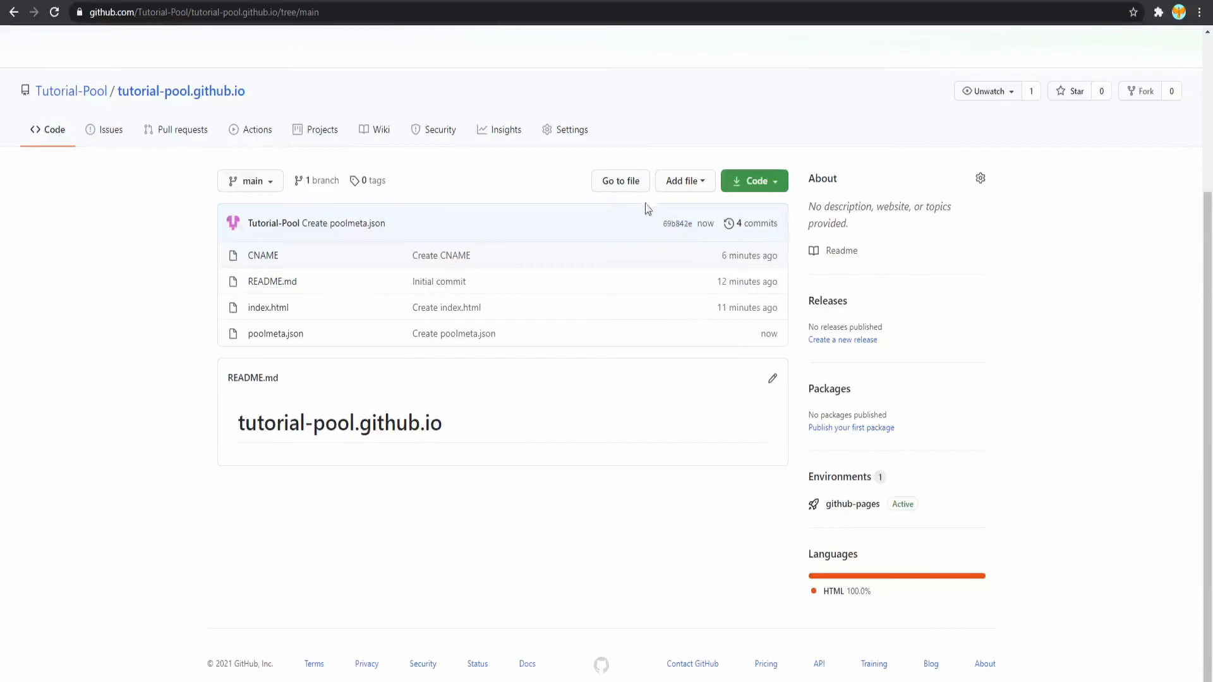
- Start another new file in the repository named extendedmeta.json
{"action": "left_click", "coordinate": [682, 180]}
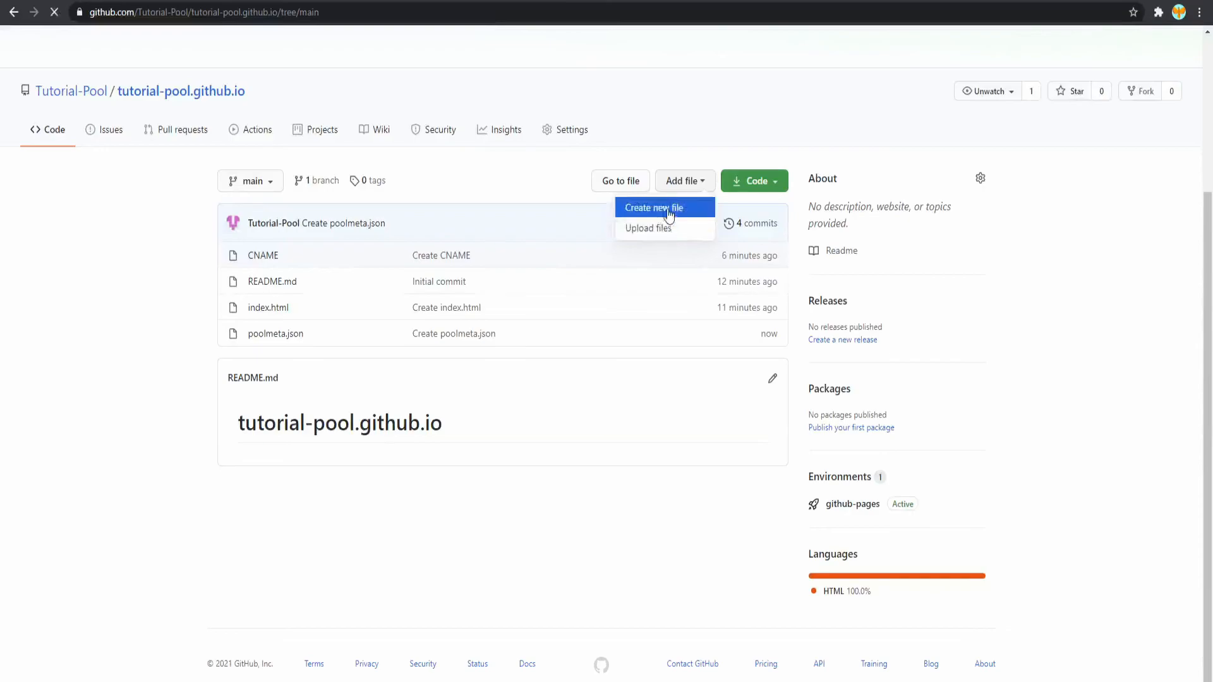
{"action": "left_click", "coordinate": [664, 208]}
{"action": "type", "text": "extend"}
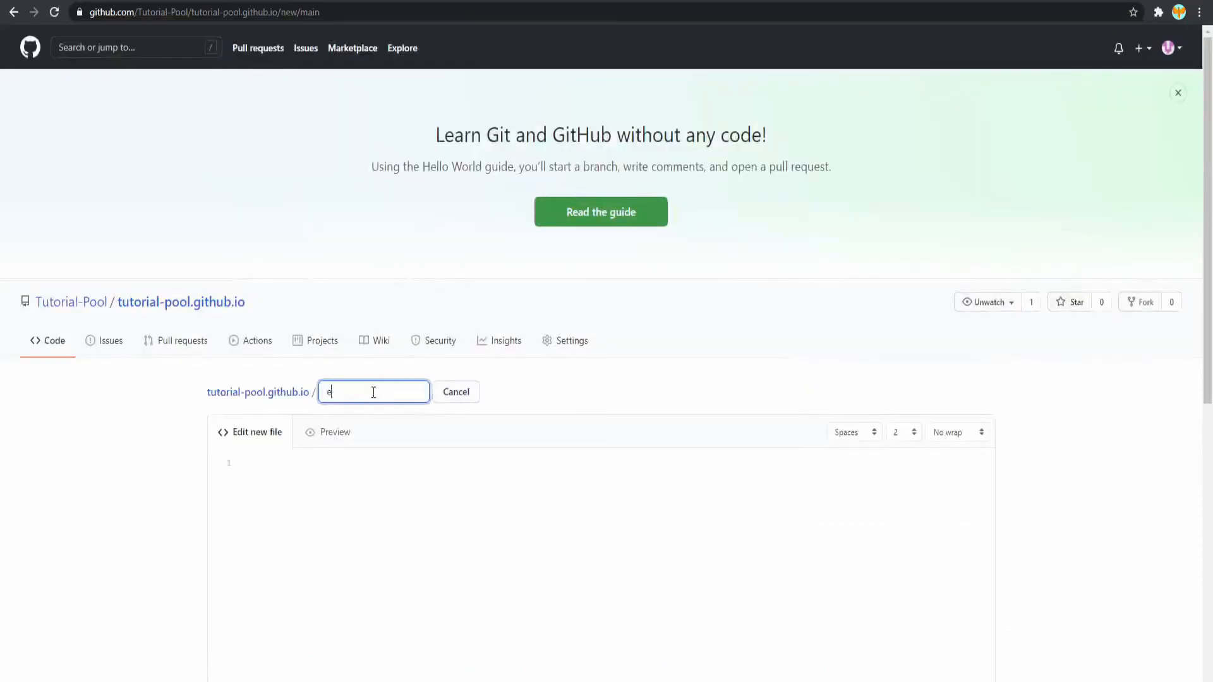
{"action": "type", "text": "eta.json"}
{"action": "left_click", "coordinate": [349, 509]}
- Write a multi-line JSON object containing an indented "info" entry with an empty string value
{"action": "type", "text": "{"}
{"action": "key", "text": "Return"}
{"action": "key", "text": "Return"}
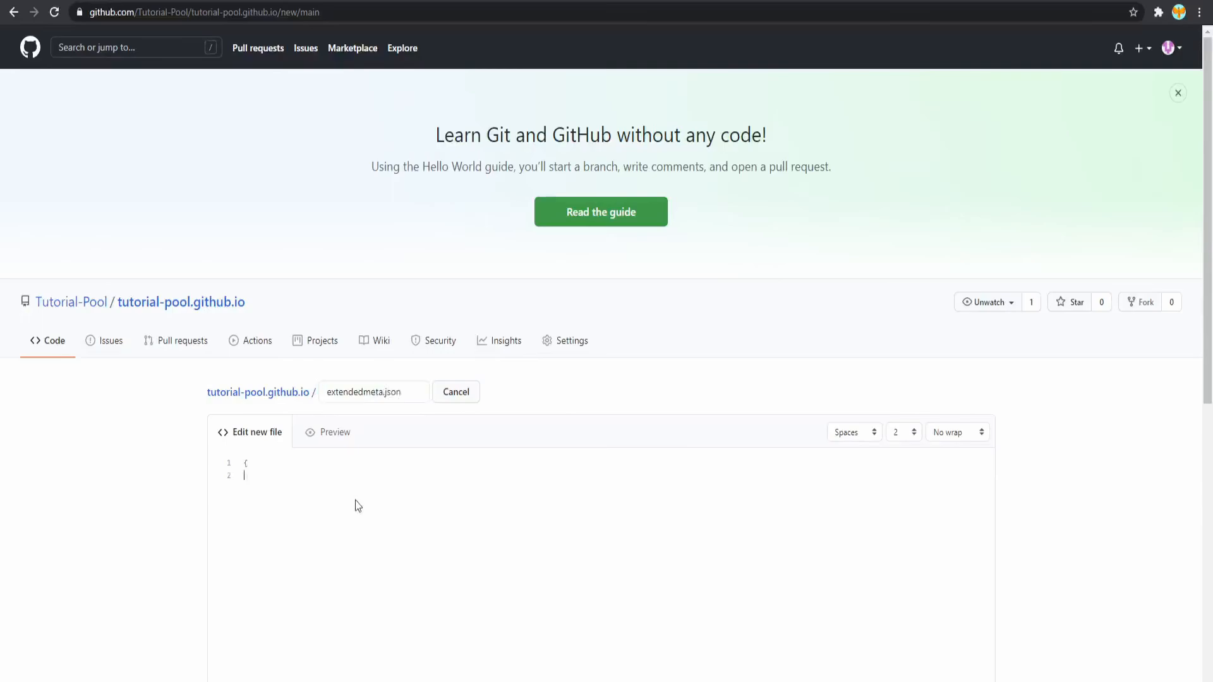
{"action": "type", "text": "}"}
{"action": "left_click", "coordinate": [293, 476]}
{"action": "key", "text": "Tab"}
{"action": "type", "text": "\"info\": \"\""}
- Commit extendedmeta.json directly to the main branch and open poolmeta.json from the repository's file list
{"action": "scroll", "coordinate": [325, 428], "scroll_direction": "down", "scroll_amount": 9}
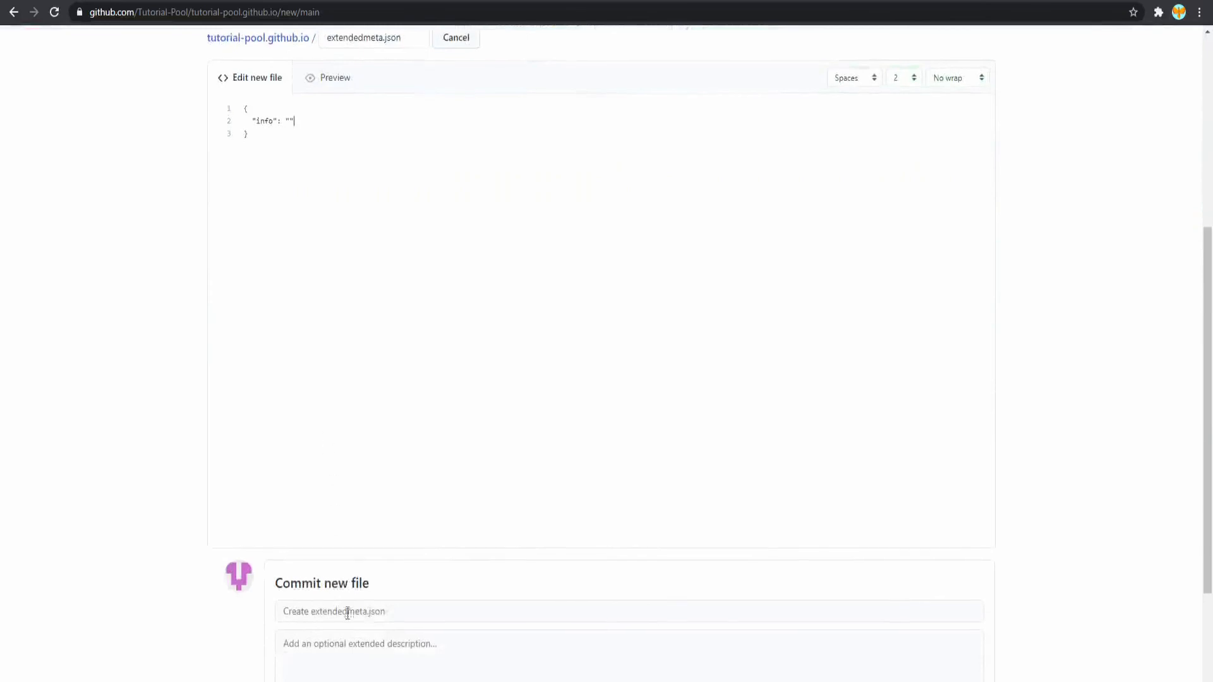
{"action": "left_click", "coordinate": [321, 591]}
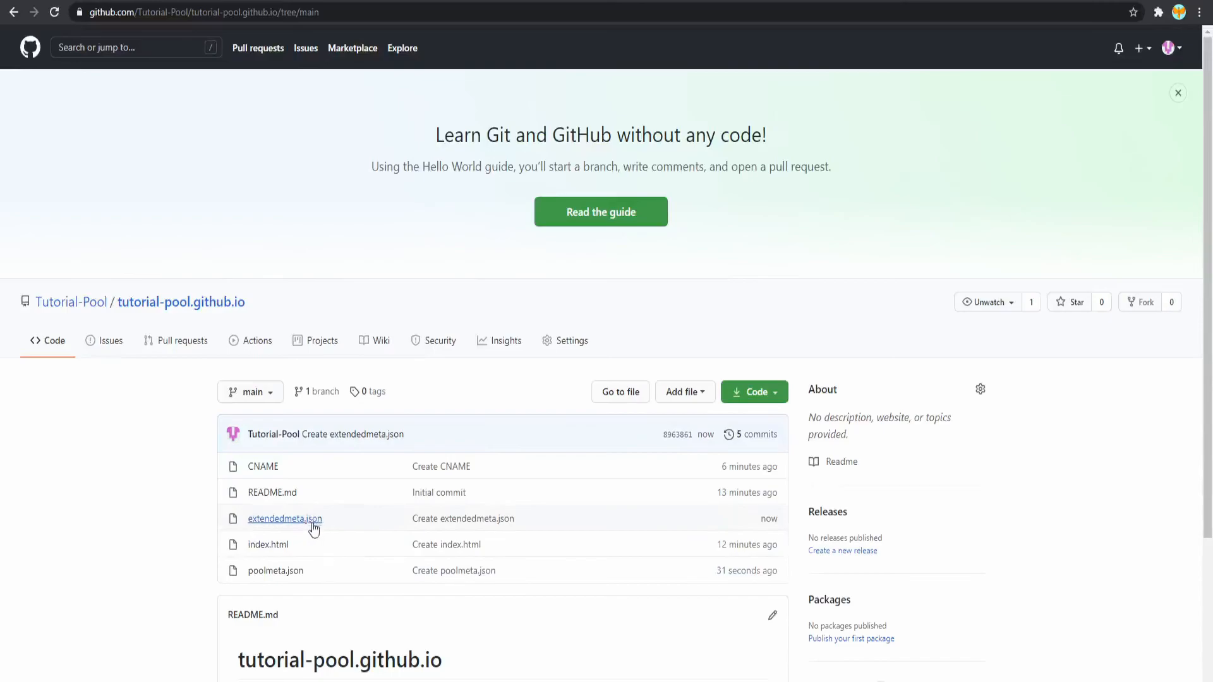
{"action": "left_click", "coordinate": [276, 571]}
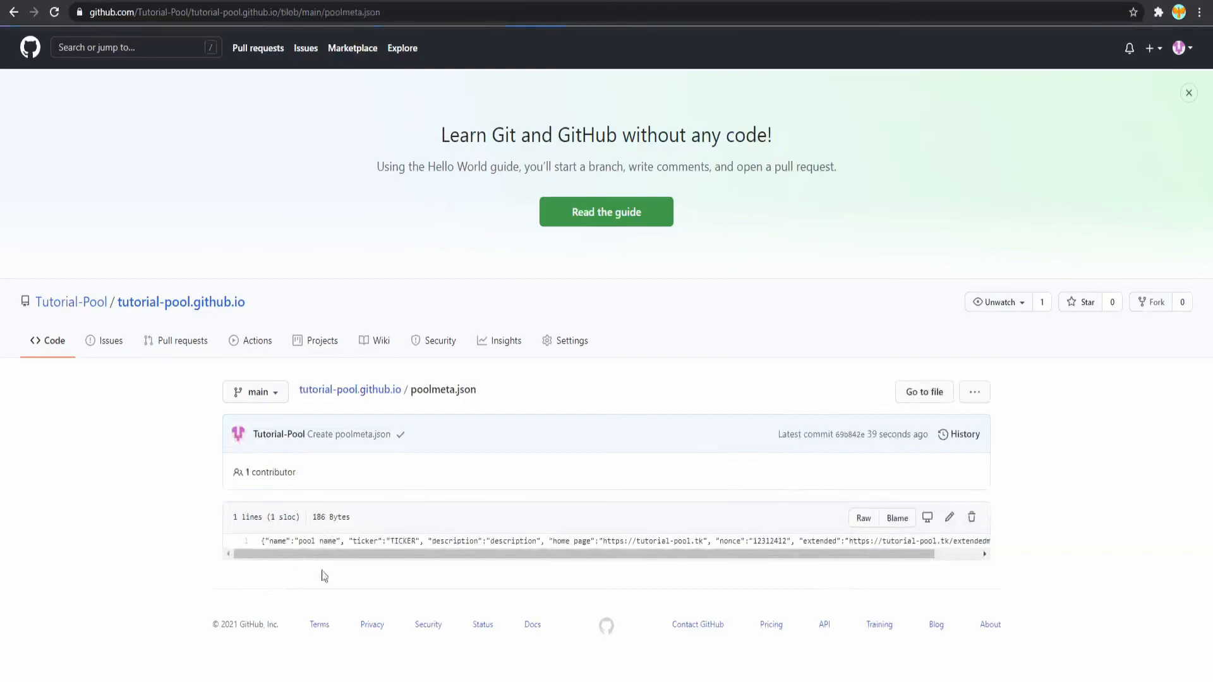
{"action": "left_click_drag", "start_coordinate": [433, 559], "coordinate": [500, 566]}
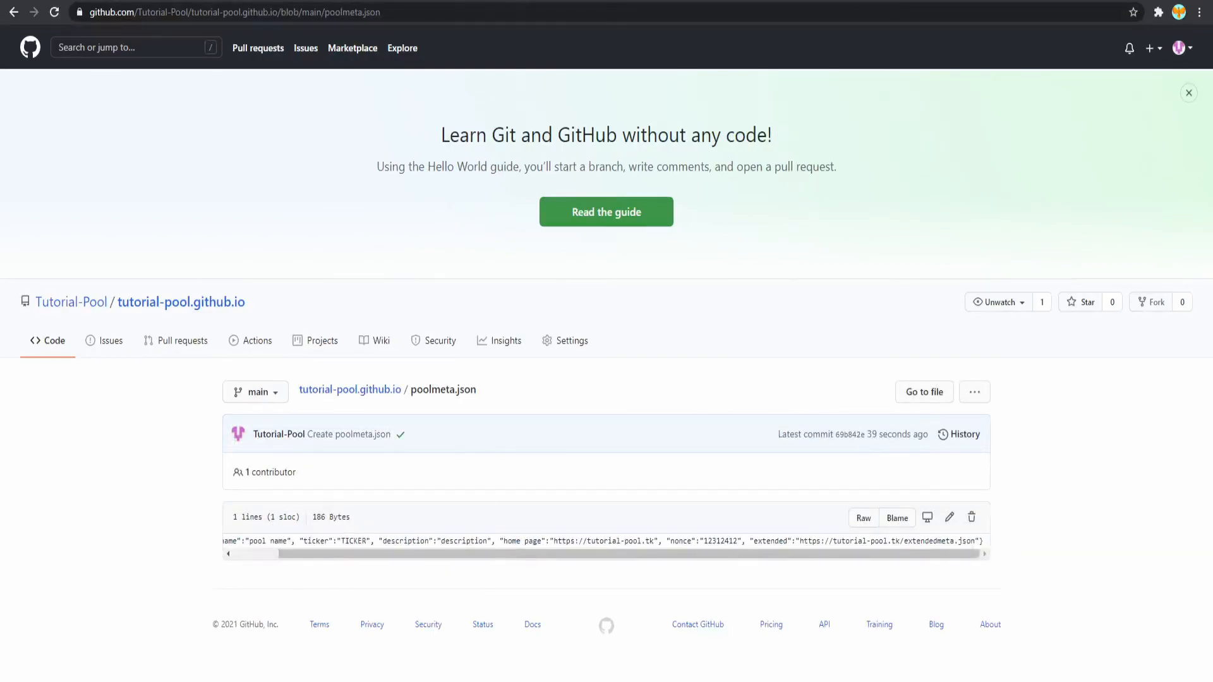
{"action": "key", "text": "ctrl+t"}
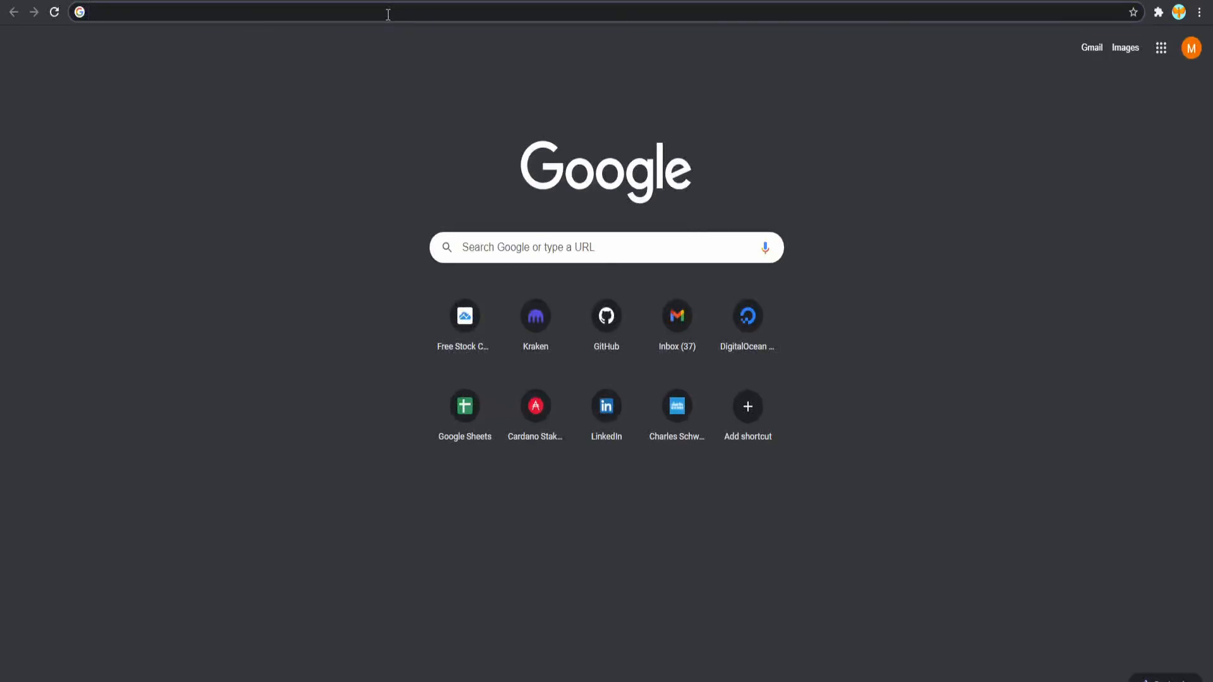
{"action": "type", "text": "https://"}
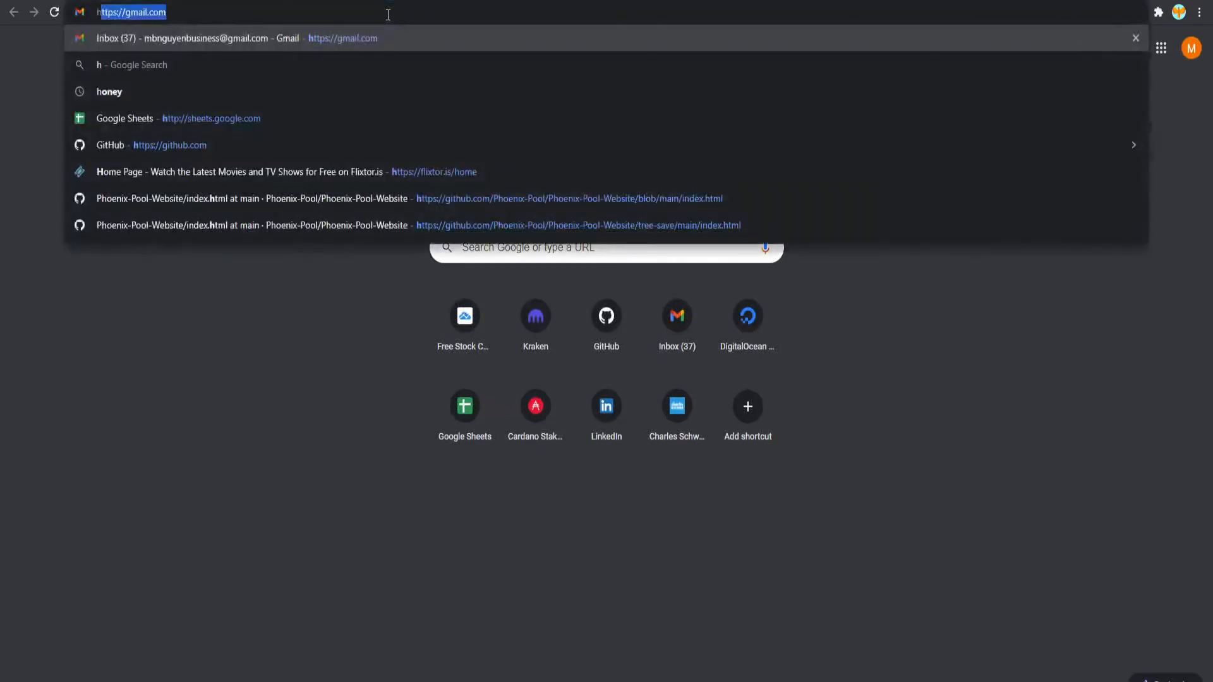
{"action": "type", "text": "twitter"}
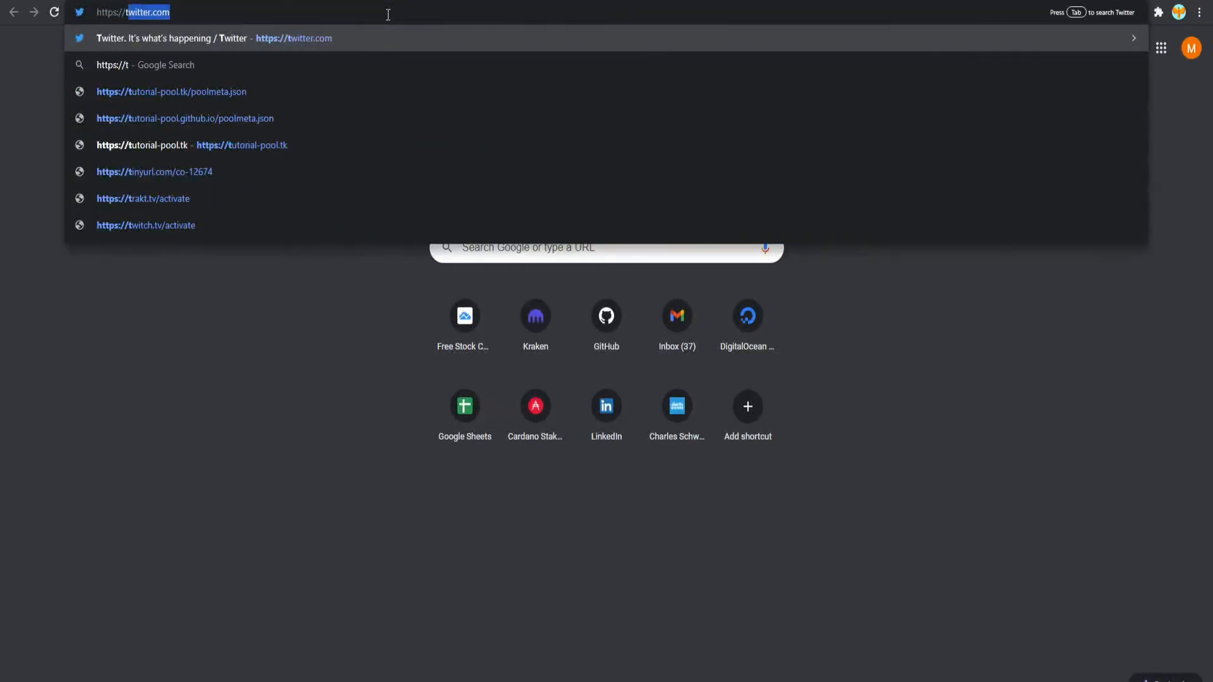
{"action": "left_click", "coordinate": [307, 141]}
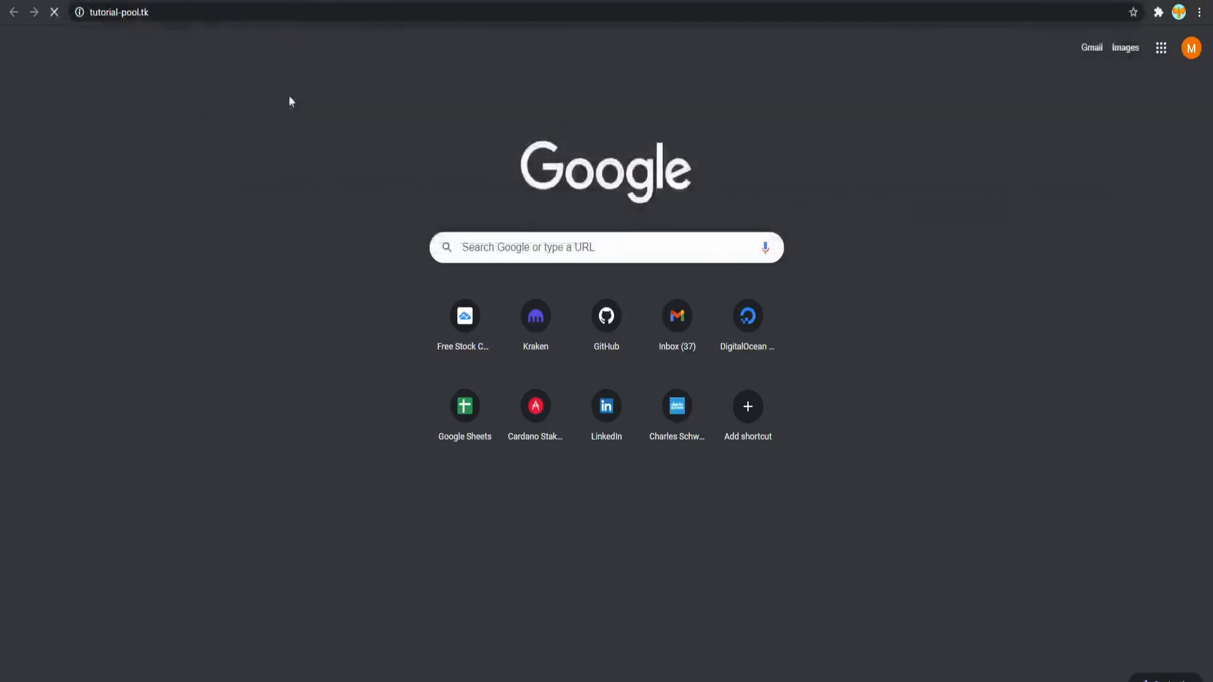
{"action": "left_click", "coordinate": [220, 19]}
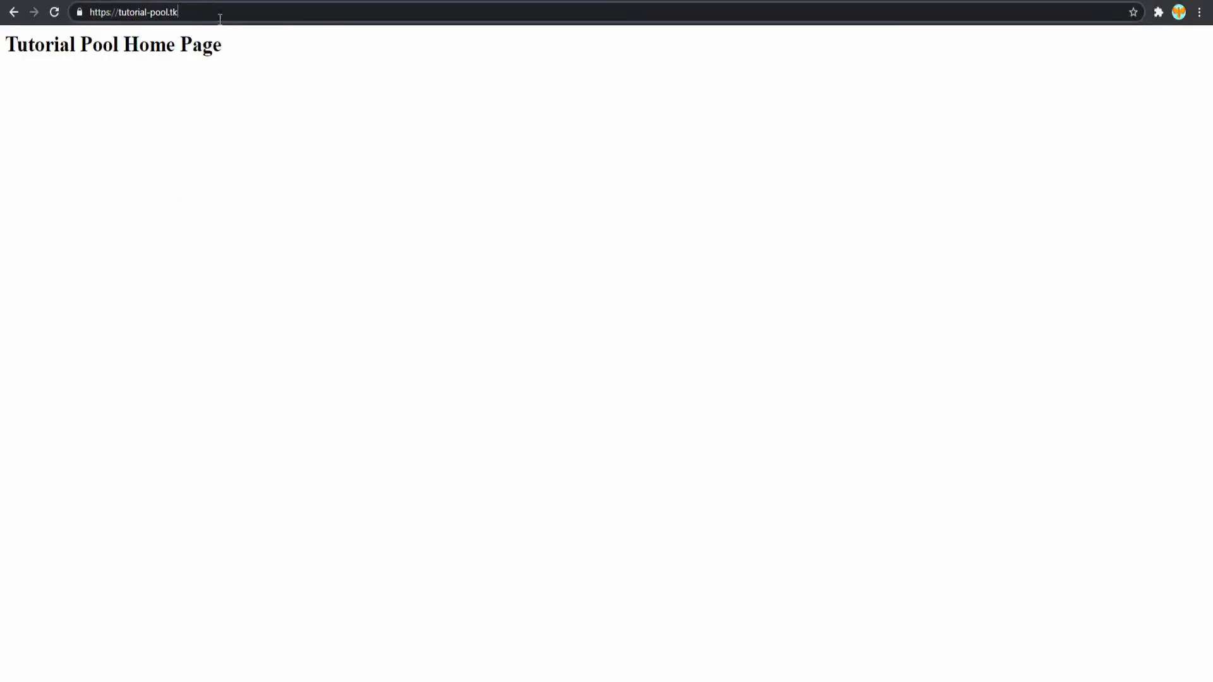
{"action": "type", "text": "/poolmet"}
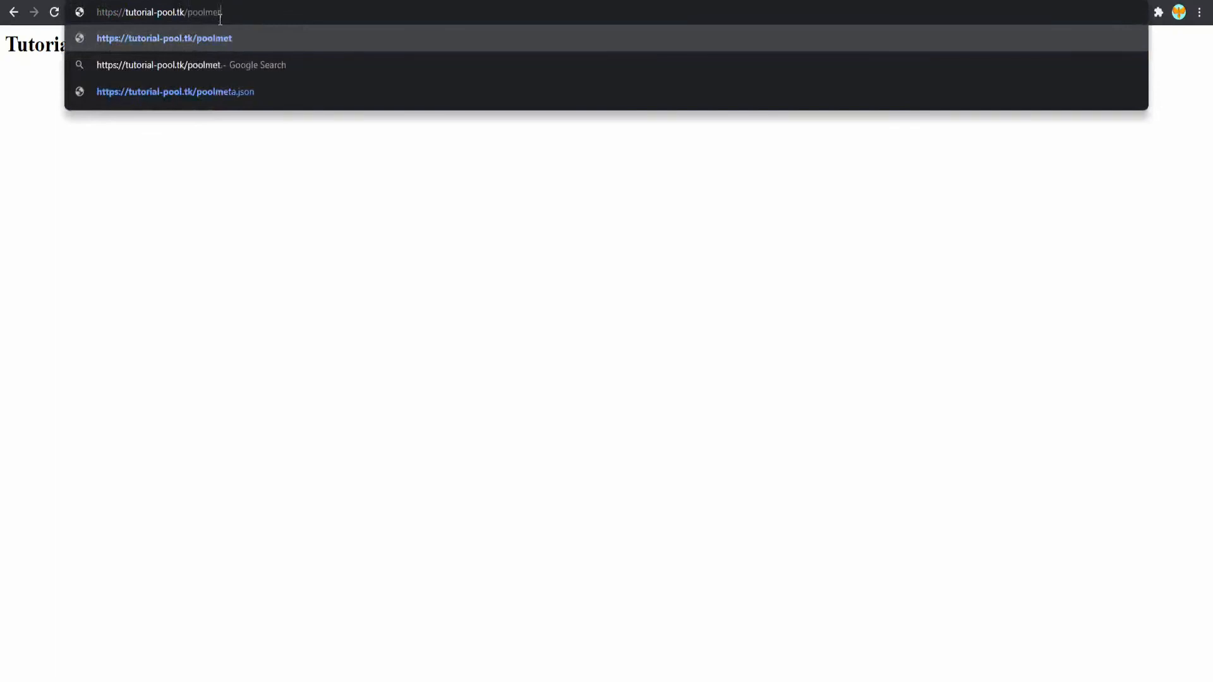
{"action": "type", "text": "a.json"}
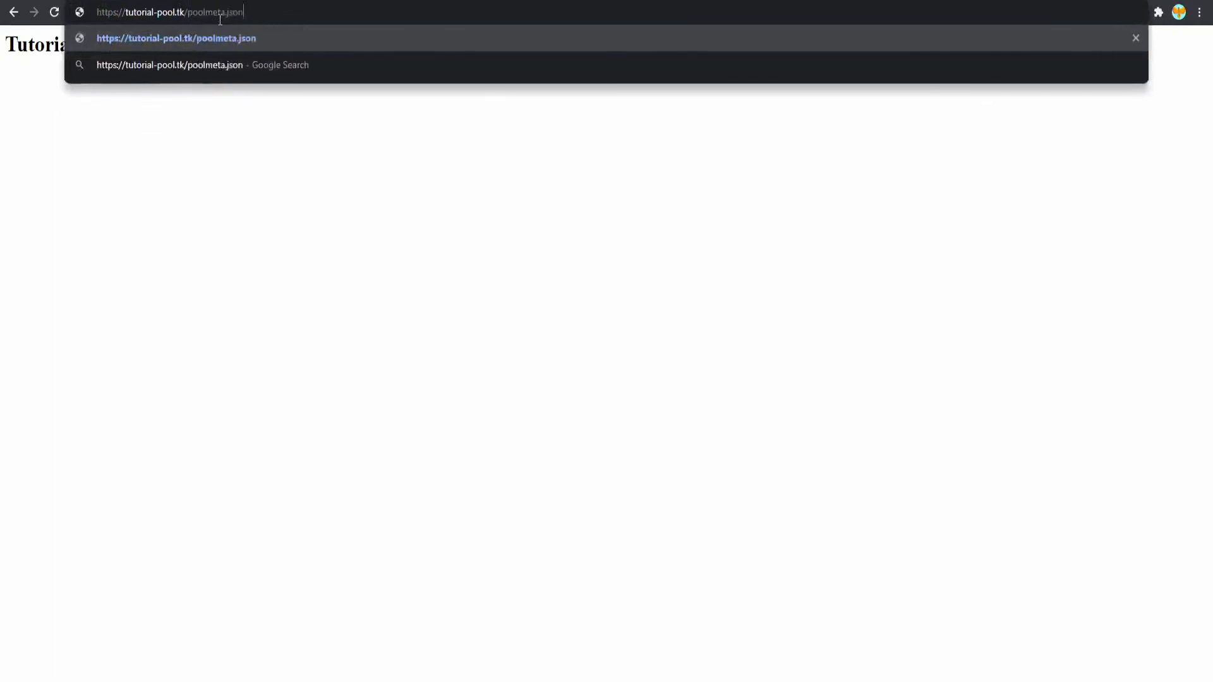
{"action": "key", "text": "Return"}
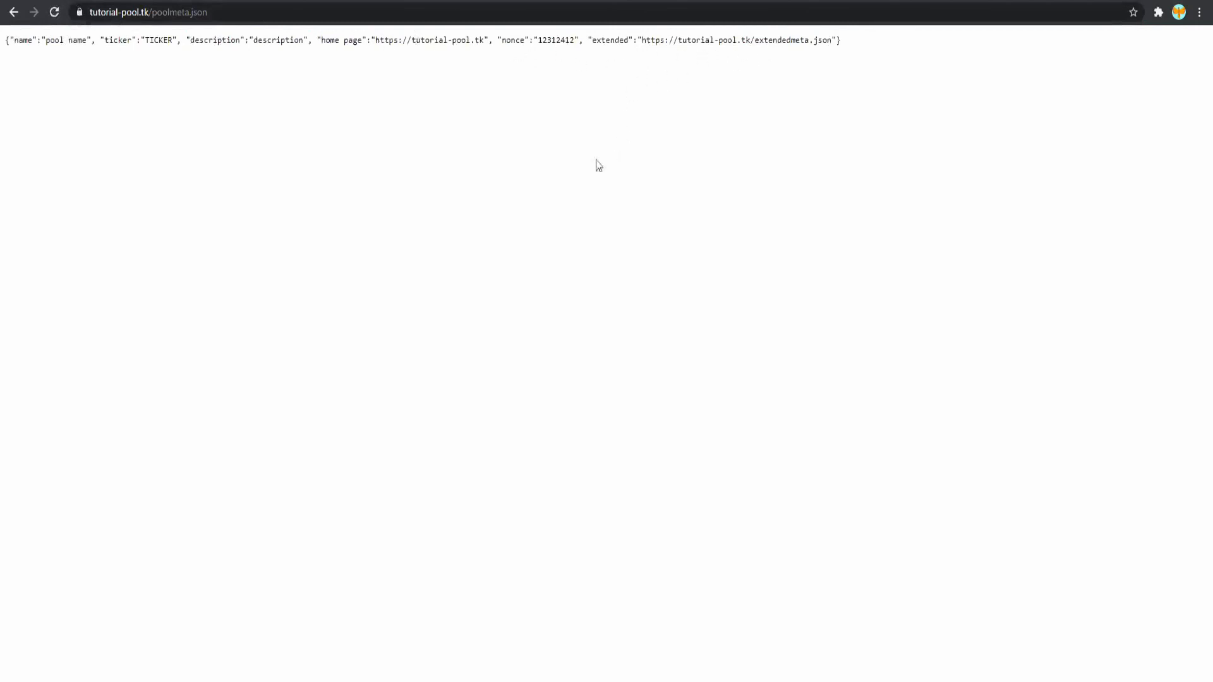
- Load the extendedmeta.json address copied from the "extended" entry of the published metadata, and return to the poolmeta.json page on GitHub
{"action": "left_click_drag", "start_coordinate": [642, 39], "coordinate": [834, 42]}
{"action": "key", "text": "ctrl+c"}
{"action": "left_click", "coordinate": [379, 12]}
{"action": "key", "text": "ctrl+v"}
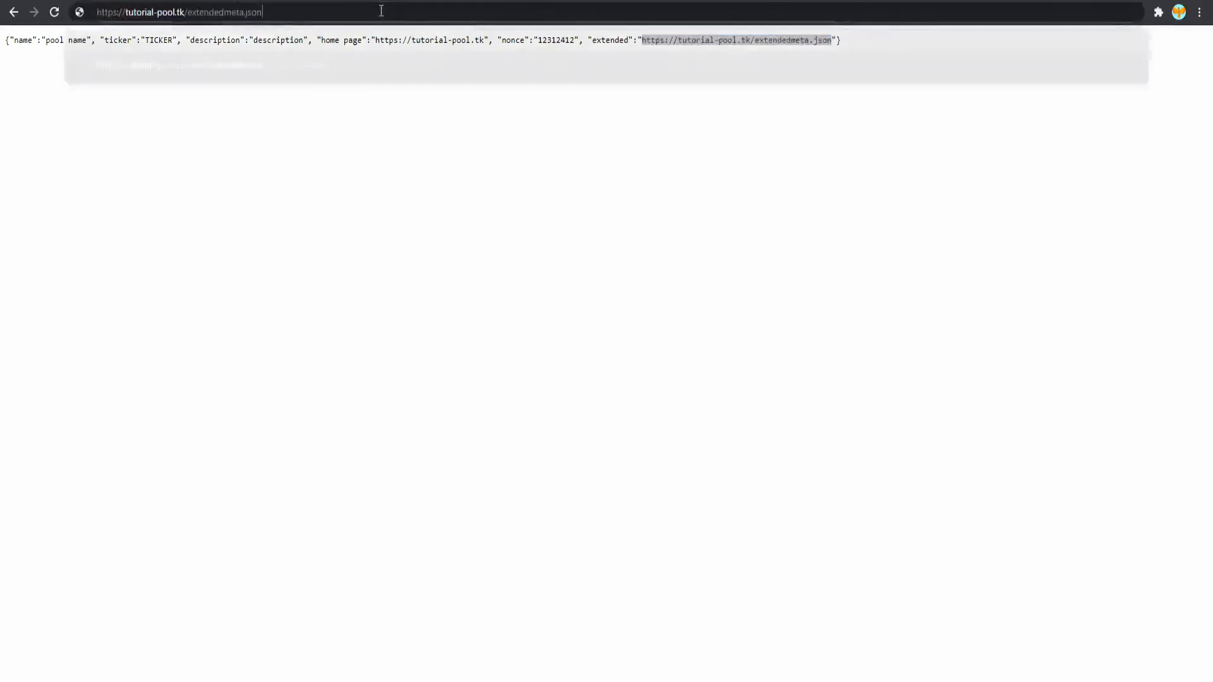
{"action": "key", "text": "Return"}
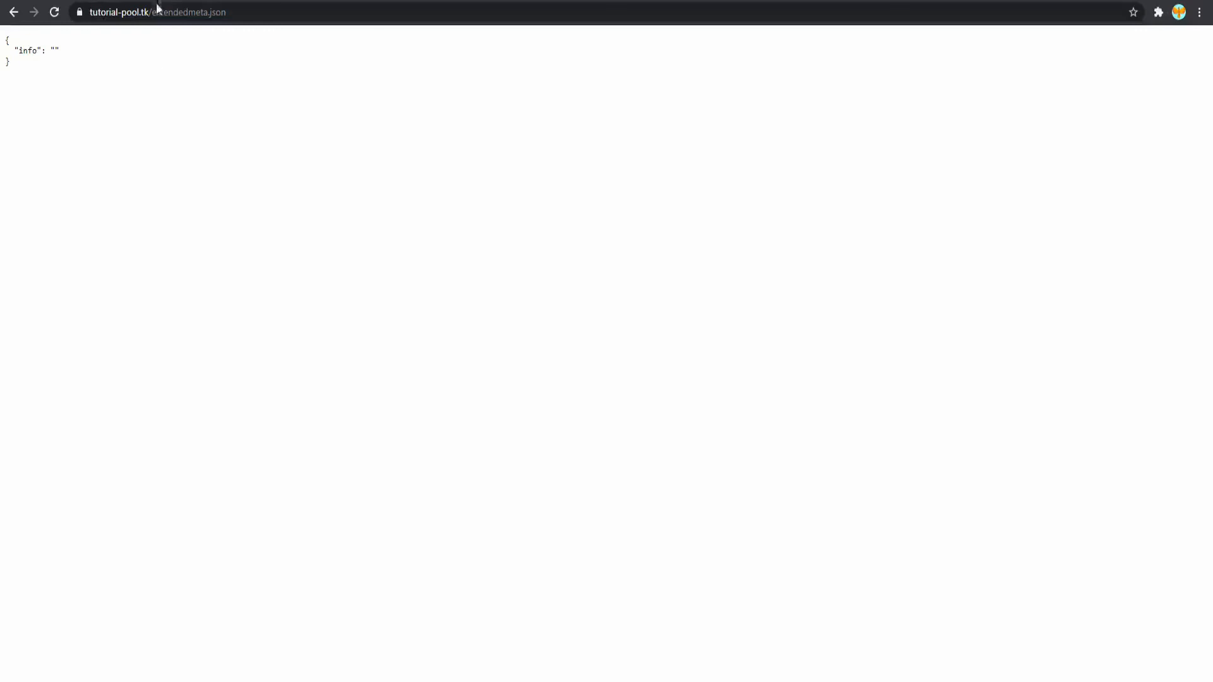
{"action": "left_click", "coordinate": [190, 1]}
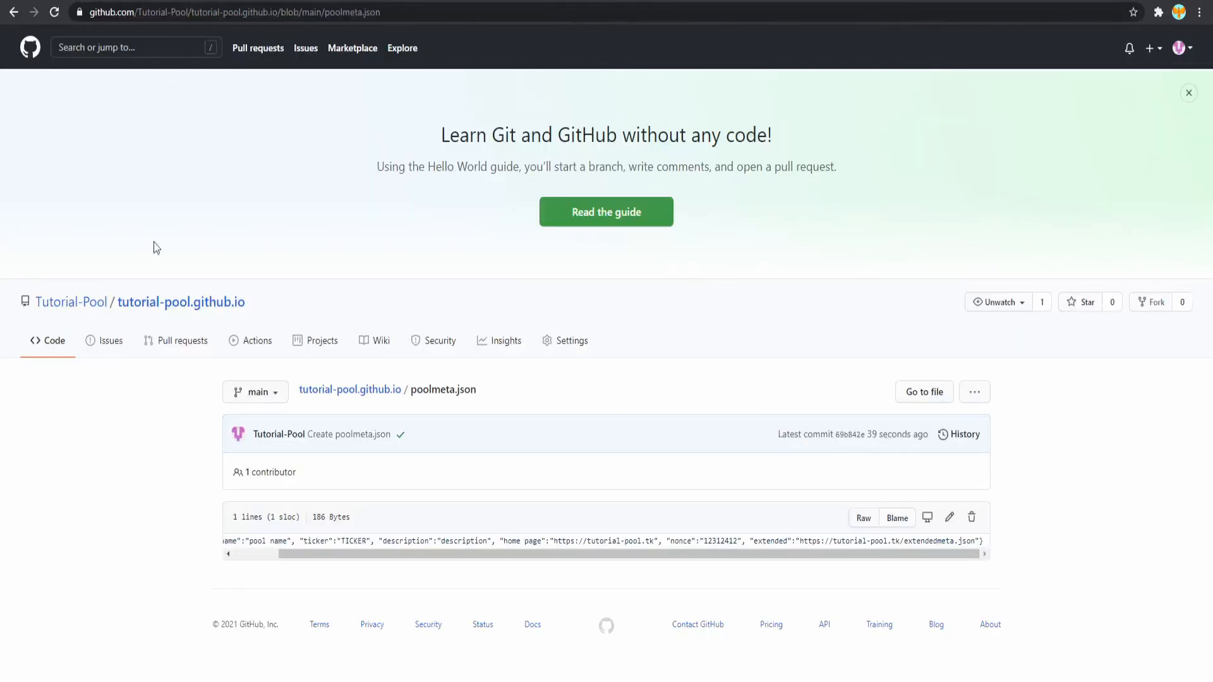